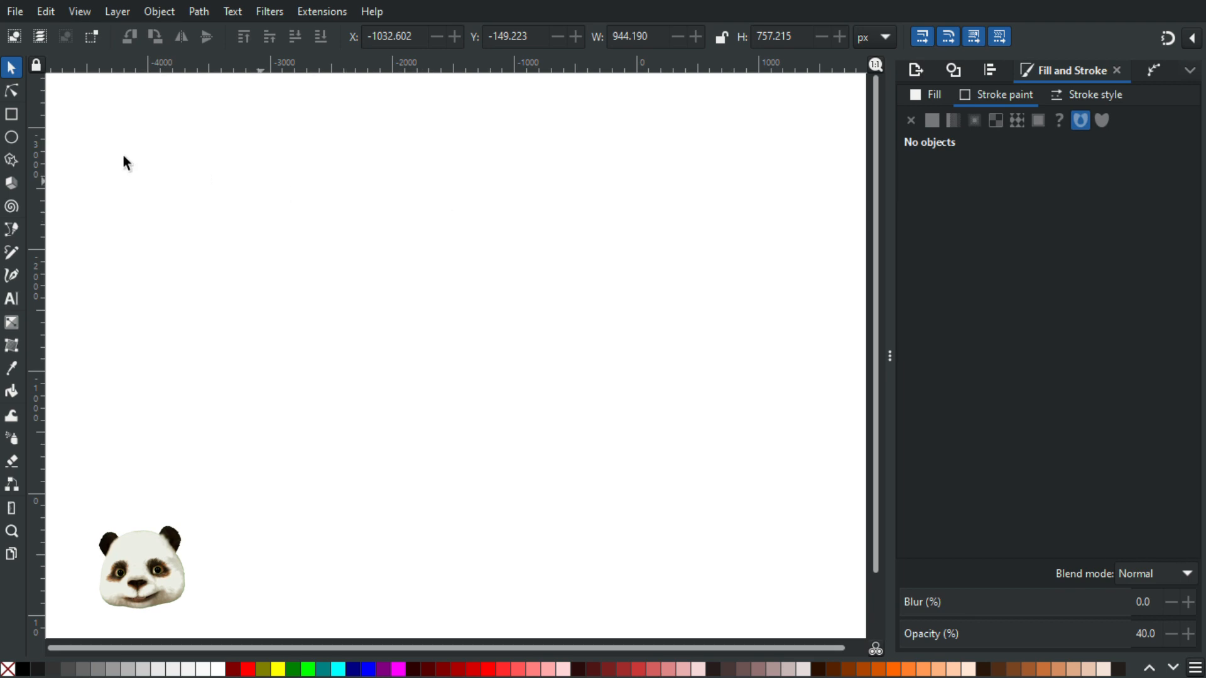
# Step: Draw a closed wavy shape of smooth curved segments across the upper canvas with the Pen tool in Bezier mode
pyautogui.click(15, 234)
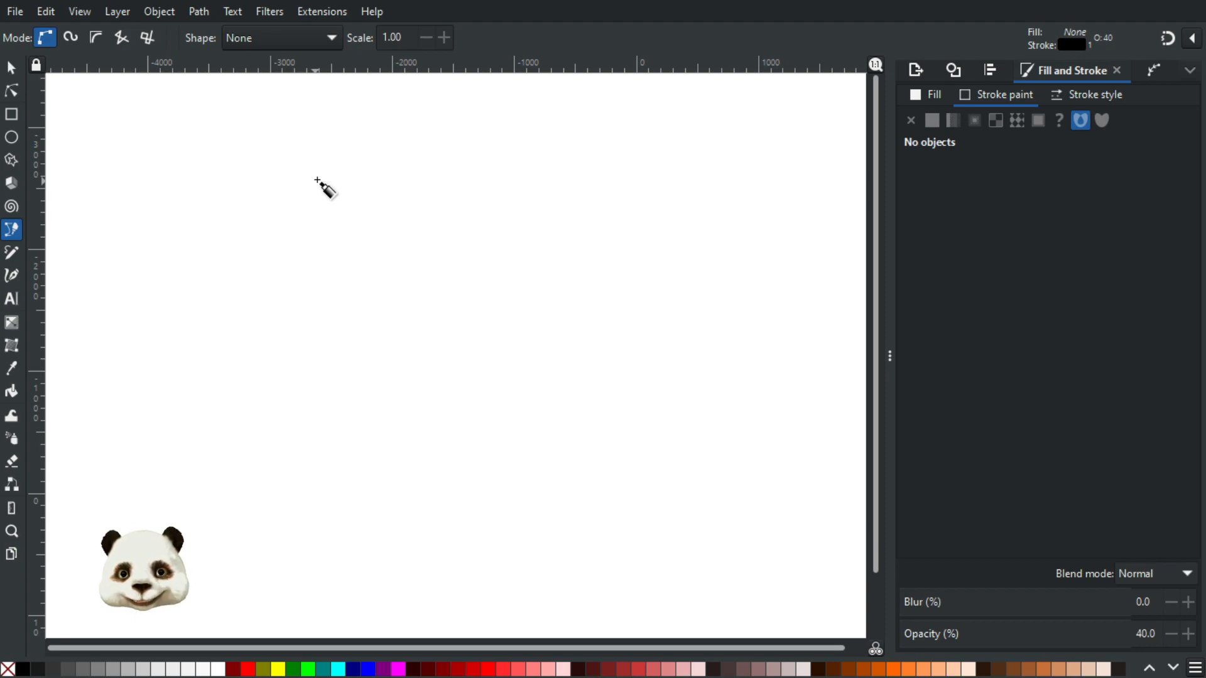
pyautogui.click(411, 219)
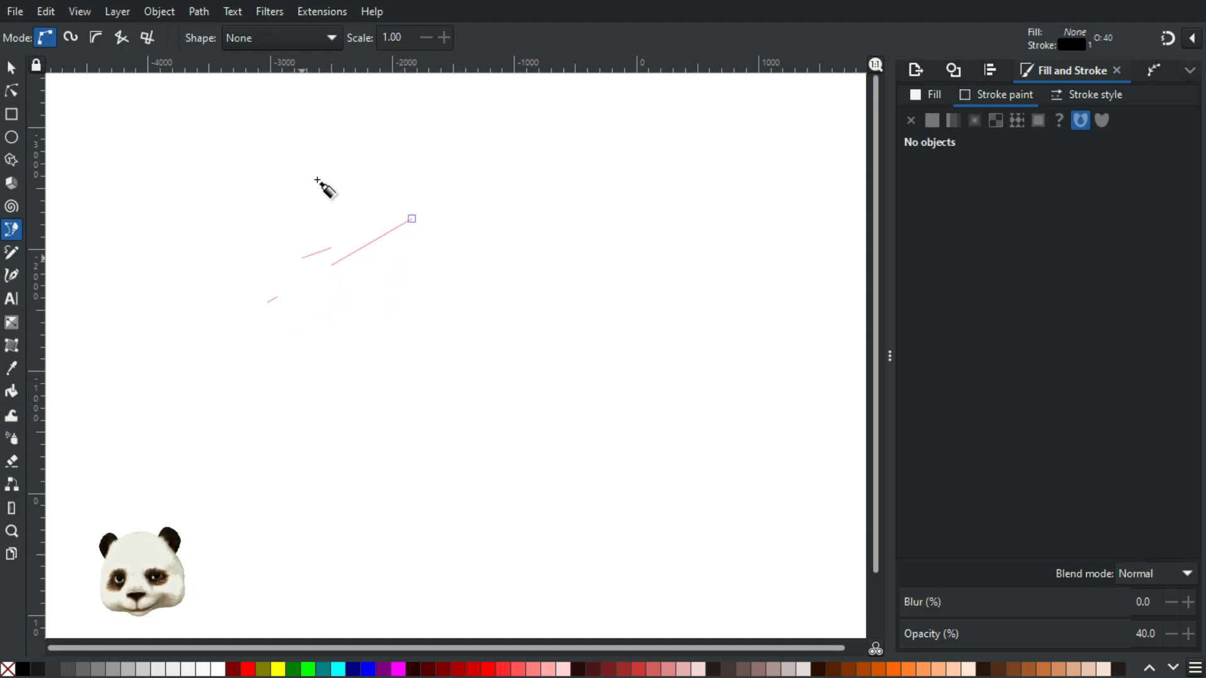
pyautogui.moveTo(280, 288); pyautogui.dragTo(278, 314)
pyautogui.click(361, 411)
pyautogui.click(474, 312)
pyautogui.moveTo(557, 358); pyautogui.dragTo(581, 221)
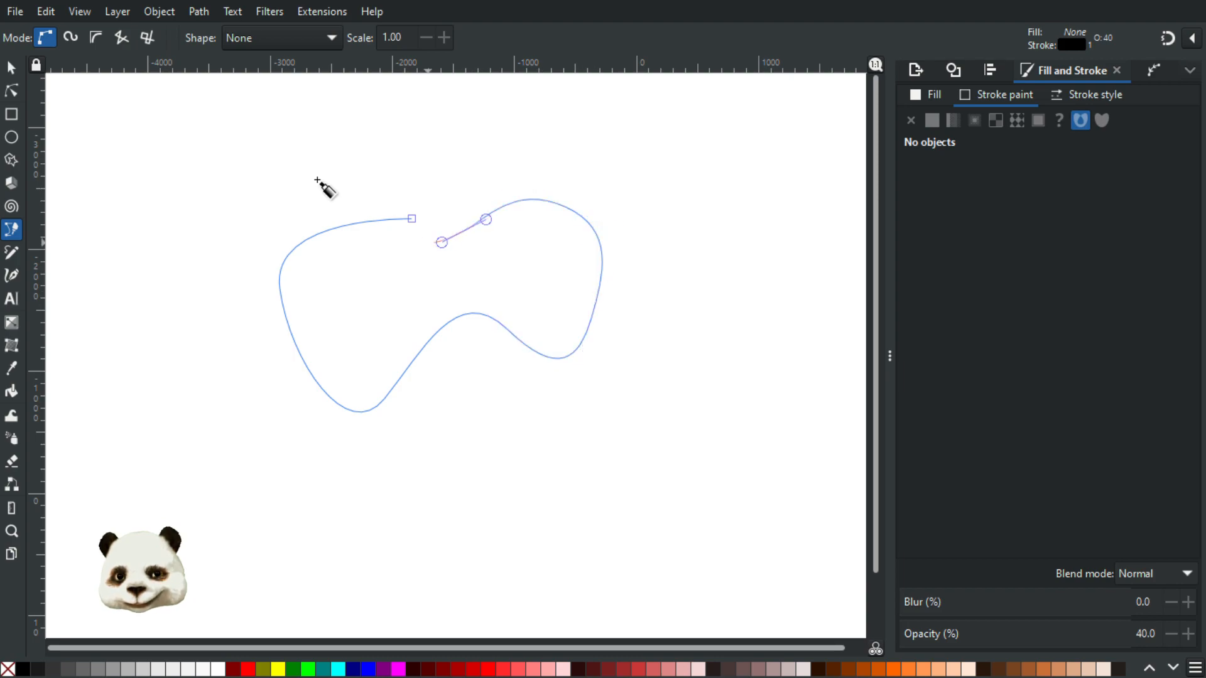
pyautogui.moveTo(411, 218)
pyautogui.mouseDown()
pyautogui.moveTo(384, 231)
pyautogui.moveTo(411, 218)
pyautogui.mouseUp()
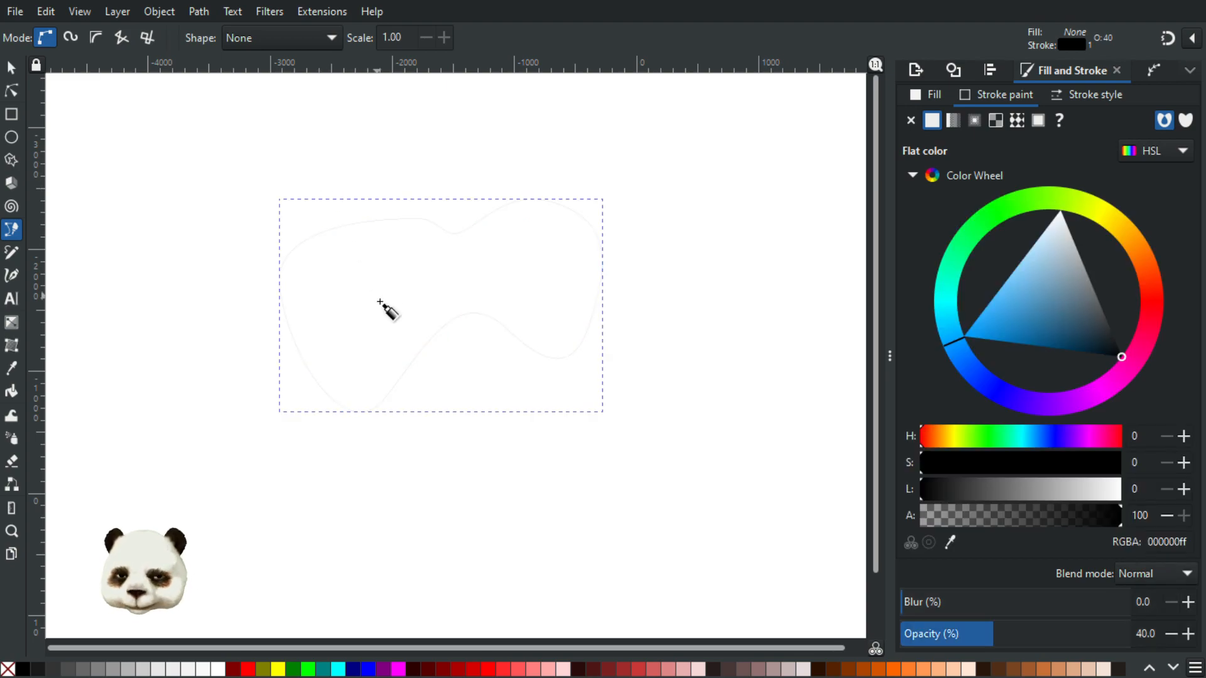
# Step: Draw an open S-shaped path in Spiro mode on the empty canvas area above the closed wavy shape
pyautogui.scroll(1, 458, 254)
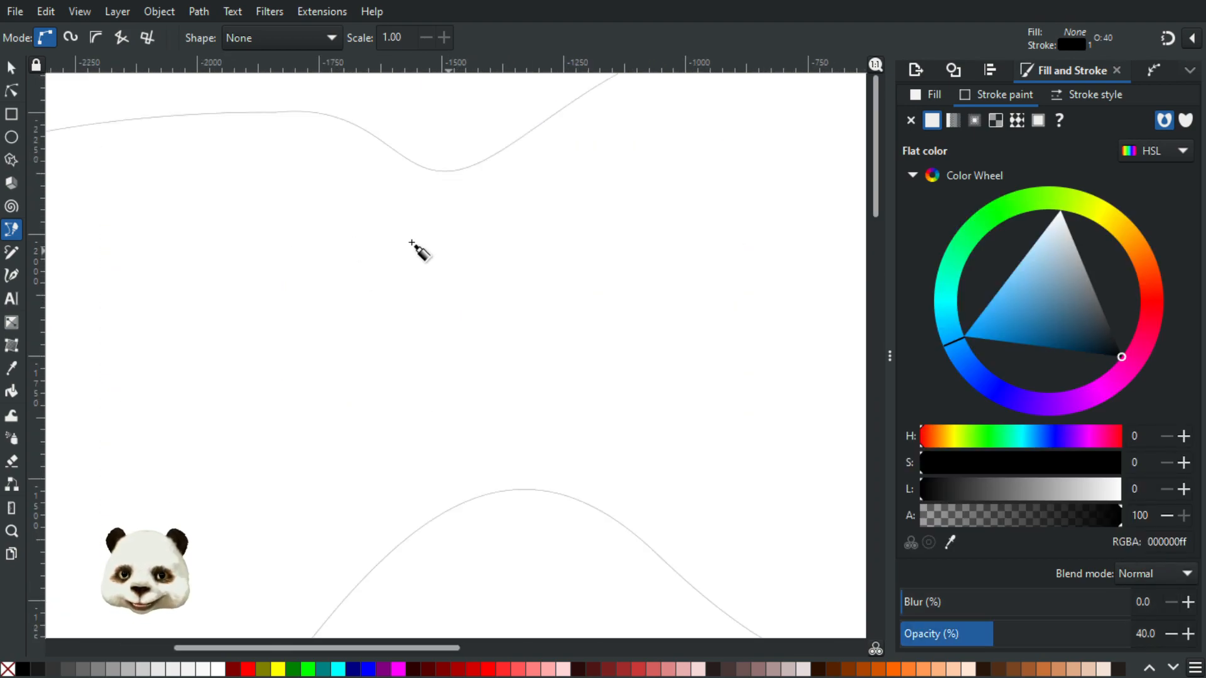
pyautogui.scroll(2, 417, 250)
pyautogui.scroll(1, 552, 284)
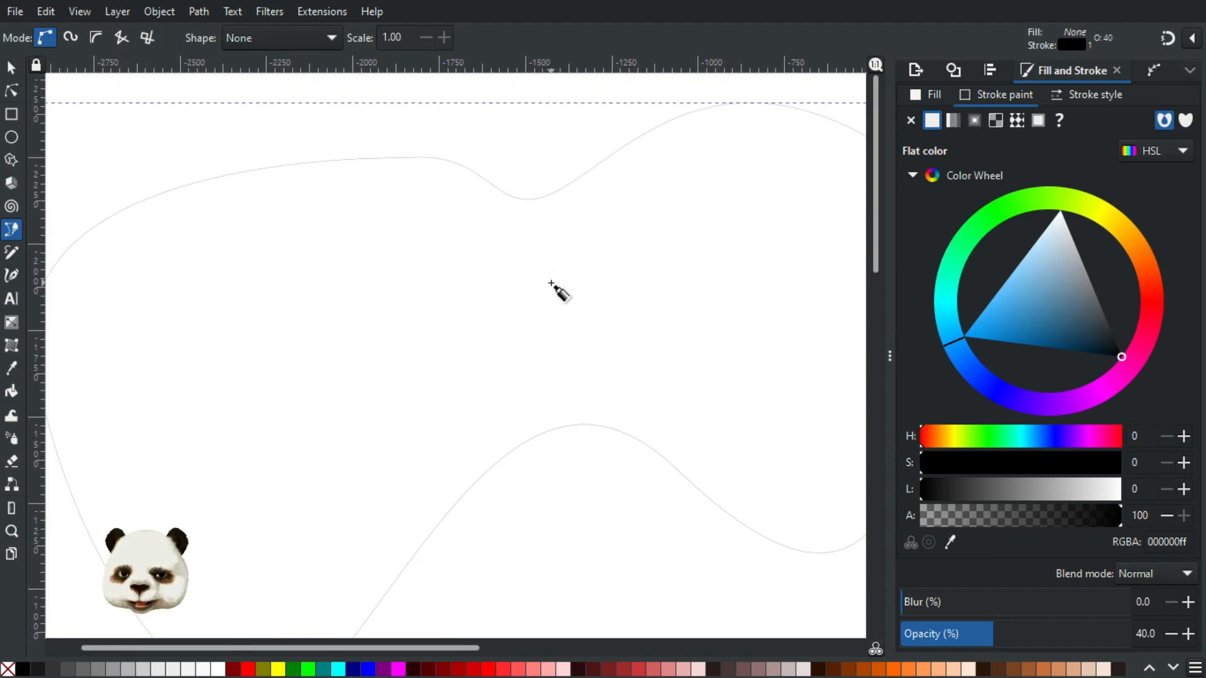
pyautogui.scroll(-1, 551, 282)
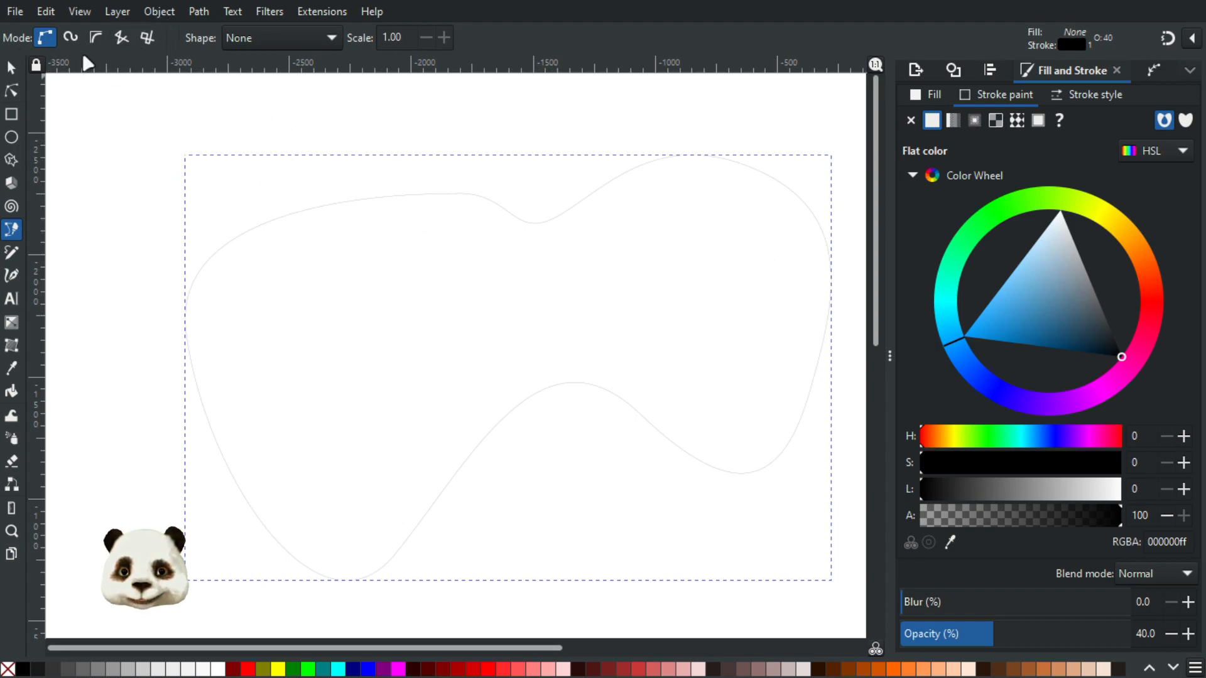
pyautogui.click(71, 39)
pyautogui.scroll(15, 270, 159)
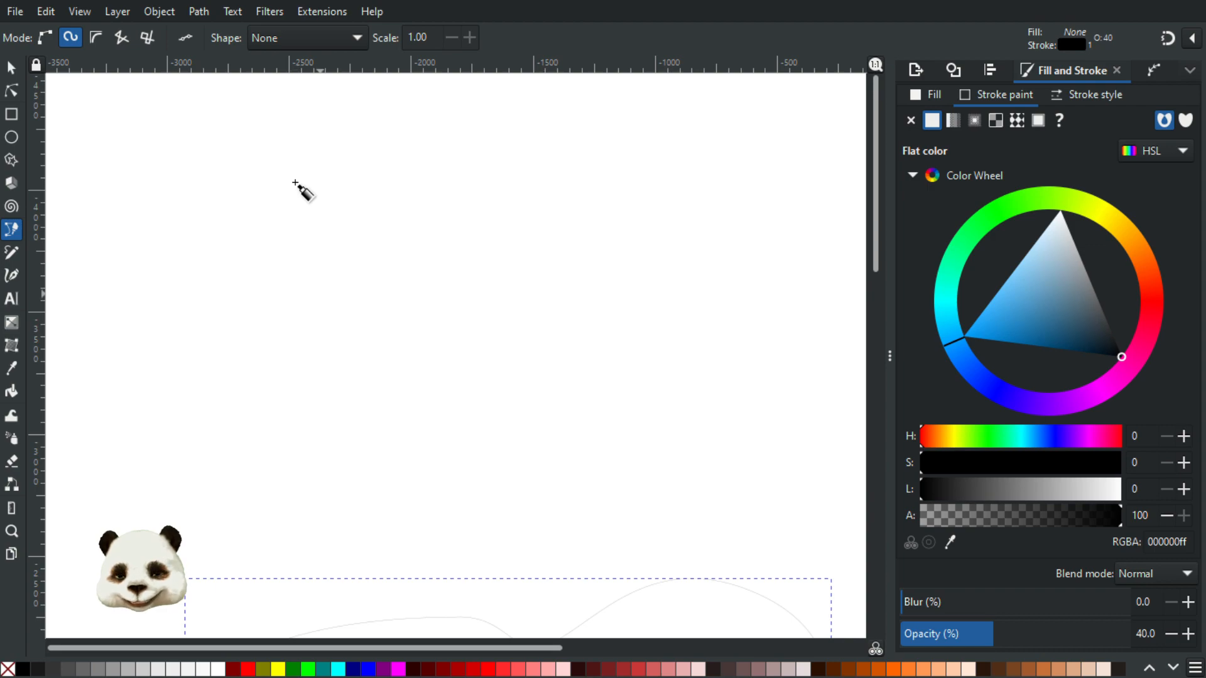
pyautogui.moveTo(313, 254); pyautogui.dragTo(306, 251)
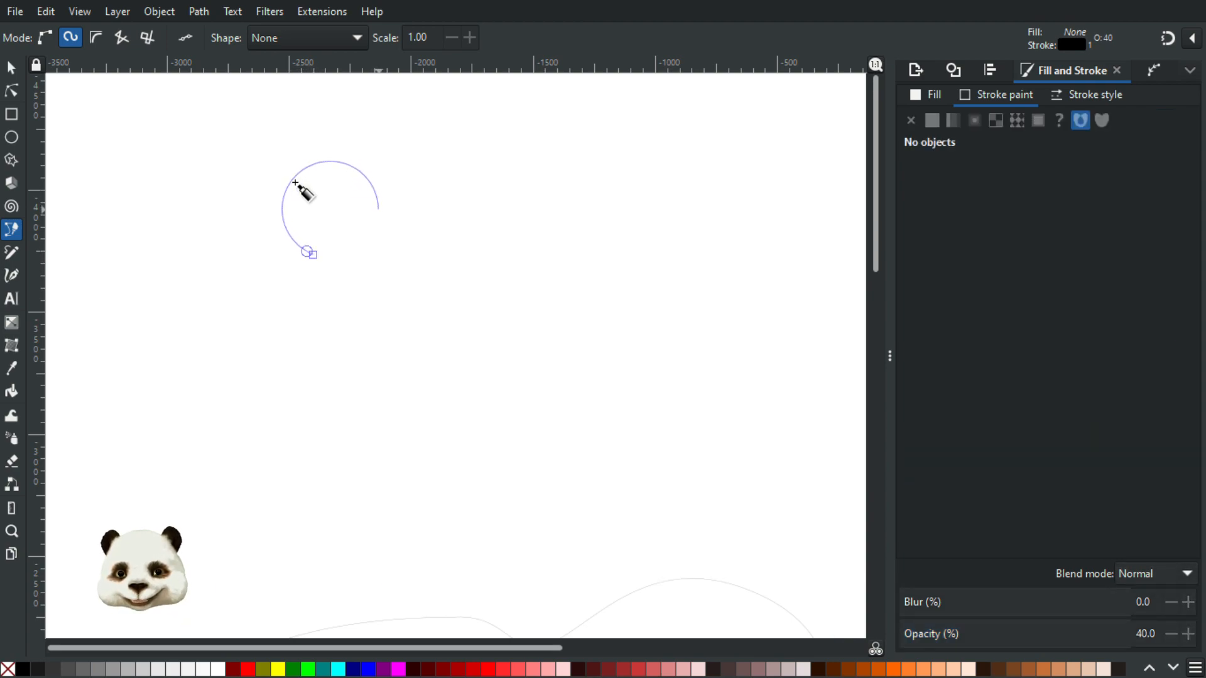
pyautogui.click(394, 225)
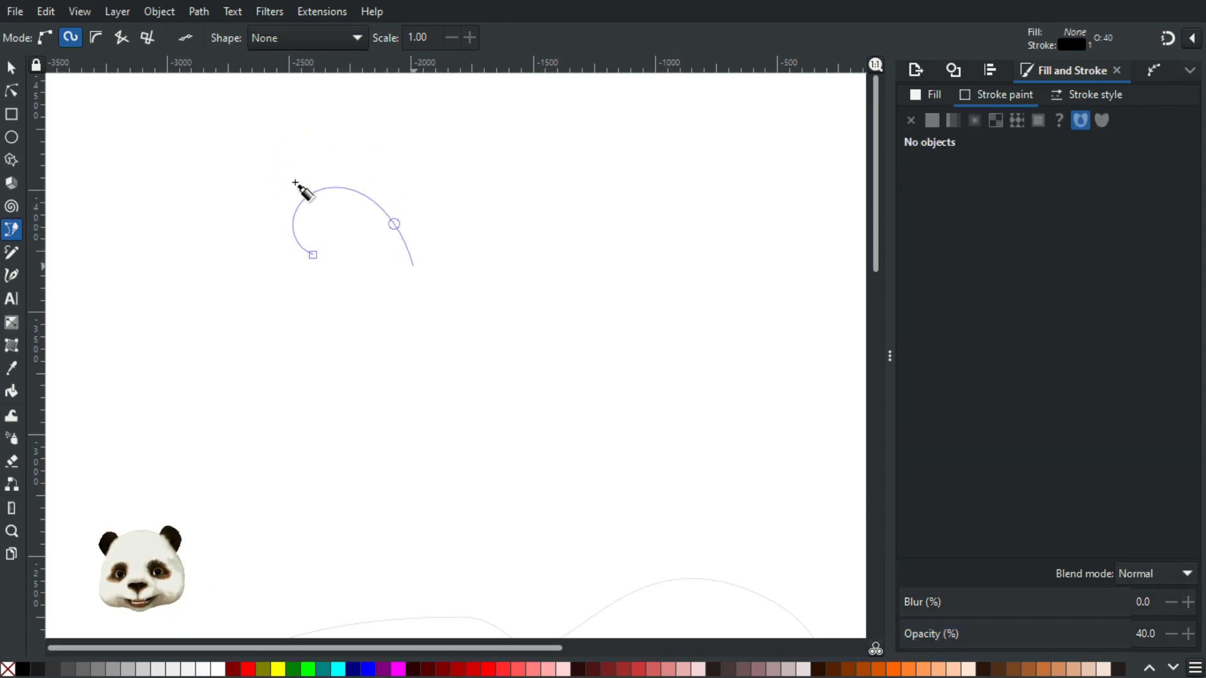
pyautogui.click(441, 265)
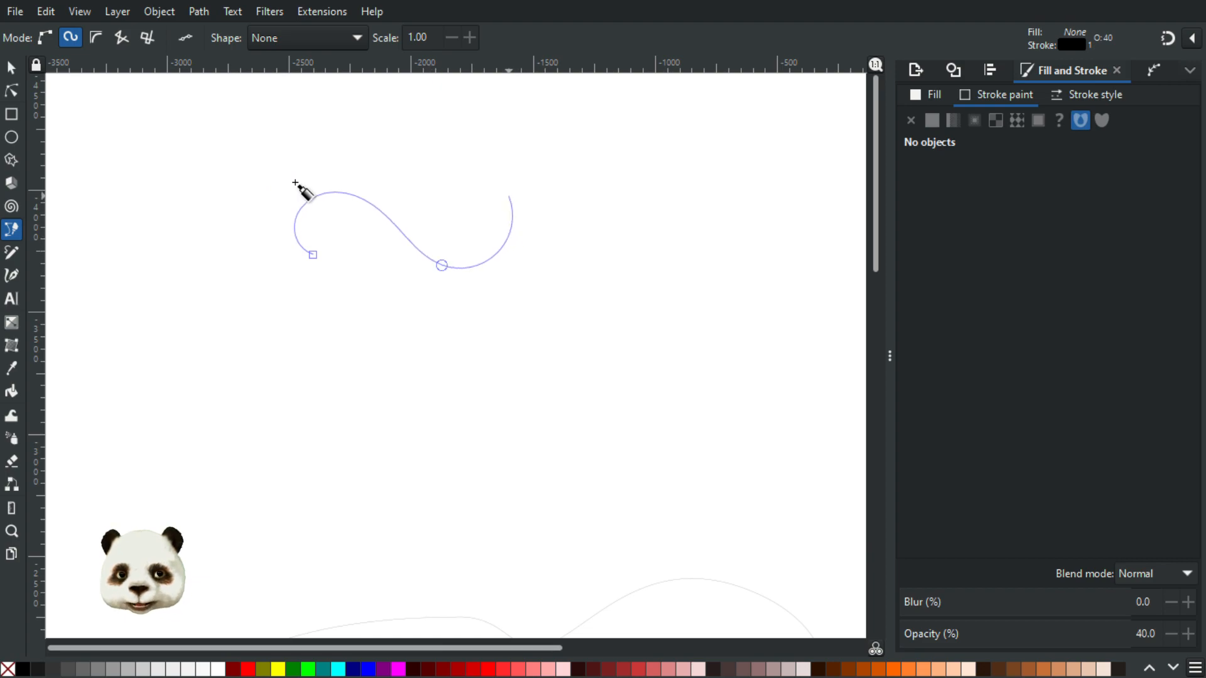
pyautogui.click(505, 192)
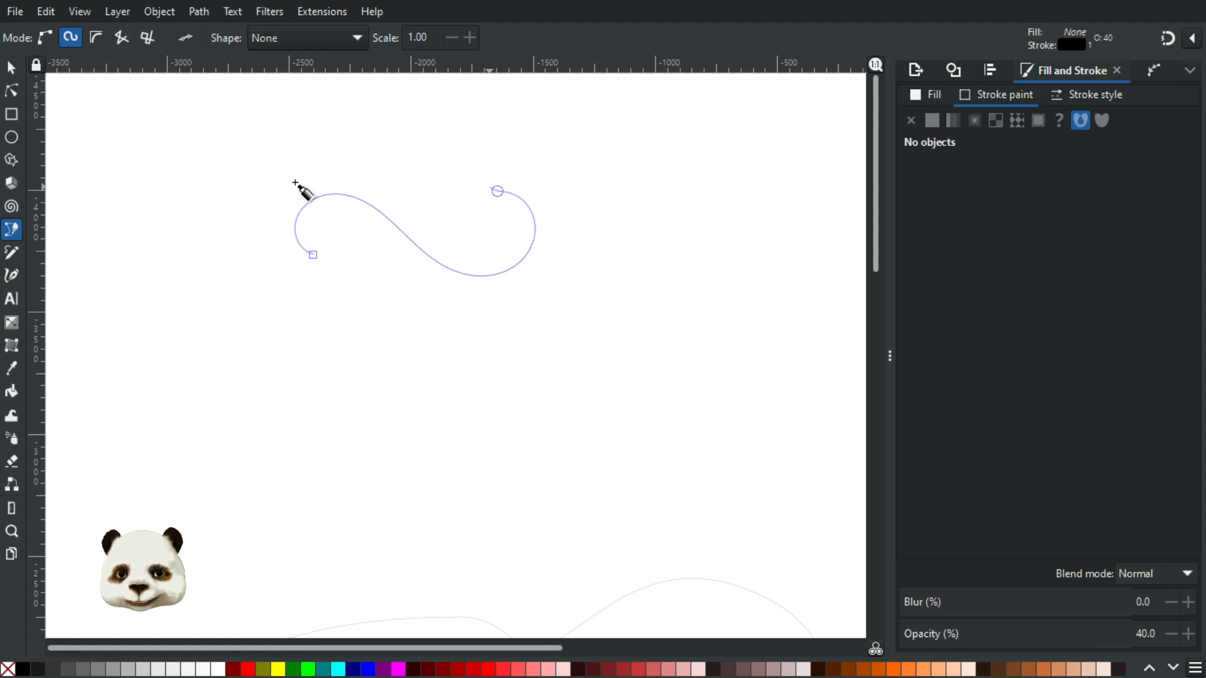
pyautogui.press('Return')
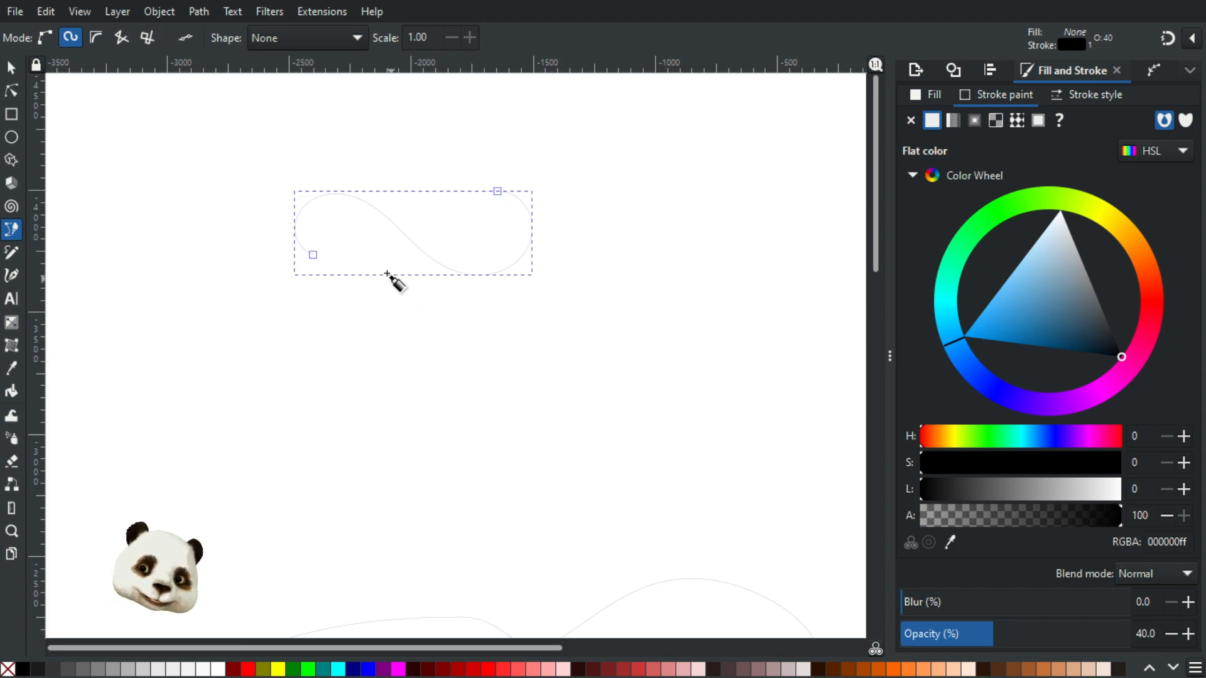
# Step: Reshape the Spiro path by moving its starting node and two middle nodes apart to stretch the S curve horizontally
pyautogui.click(10, 93)
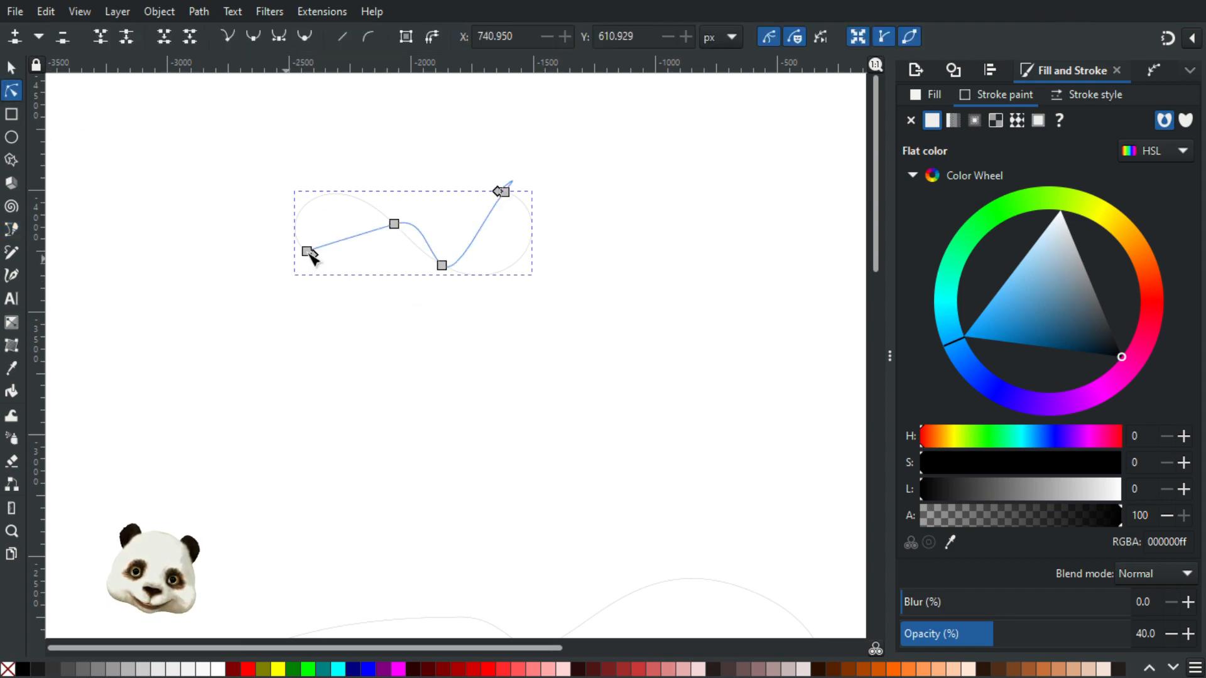
pyautogui.click(307, 252)
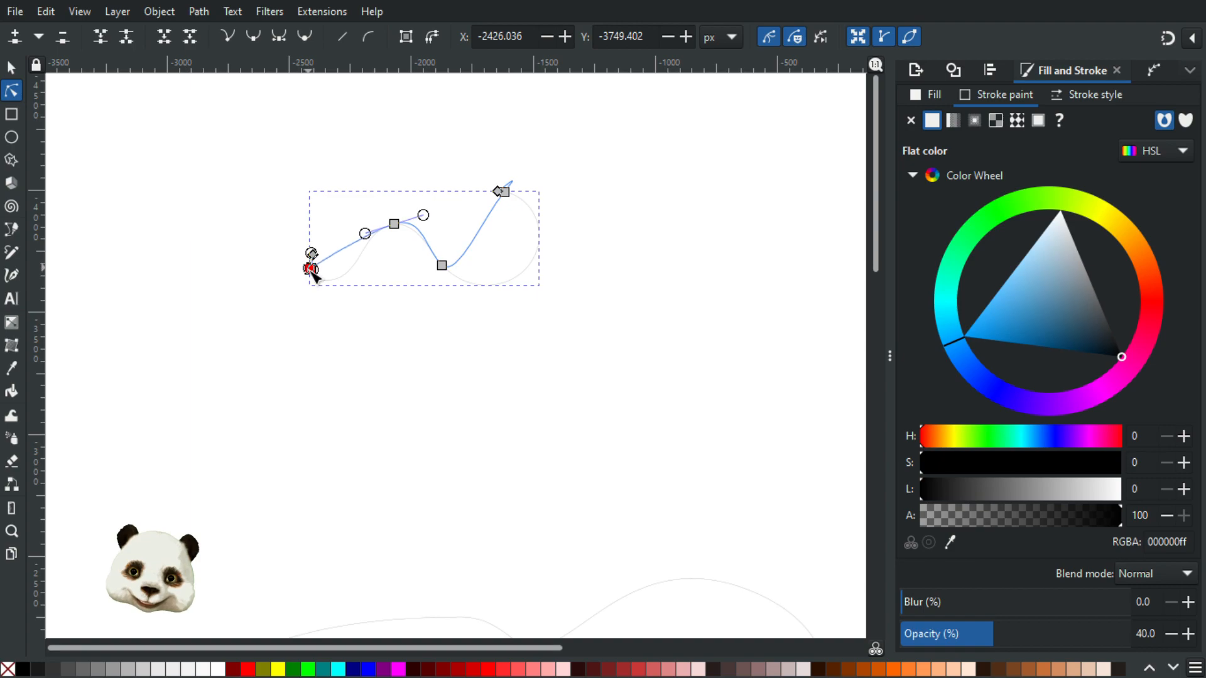
pyautogui.moveTo(309, 258); pyautogui.dragTo(277, 262)
pyautogui.moveTo(397, 226); pyautogui.dragTo(371, 217)
pyautogui.moveTo(445, 267); pyautogui.dragTo(487, 261)
pyautogui.click(436, 247)
pyautogui.click(442, 252)
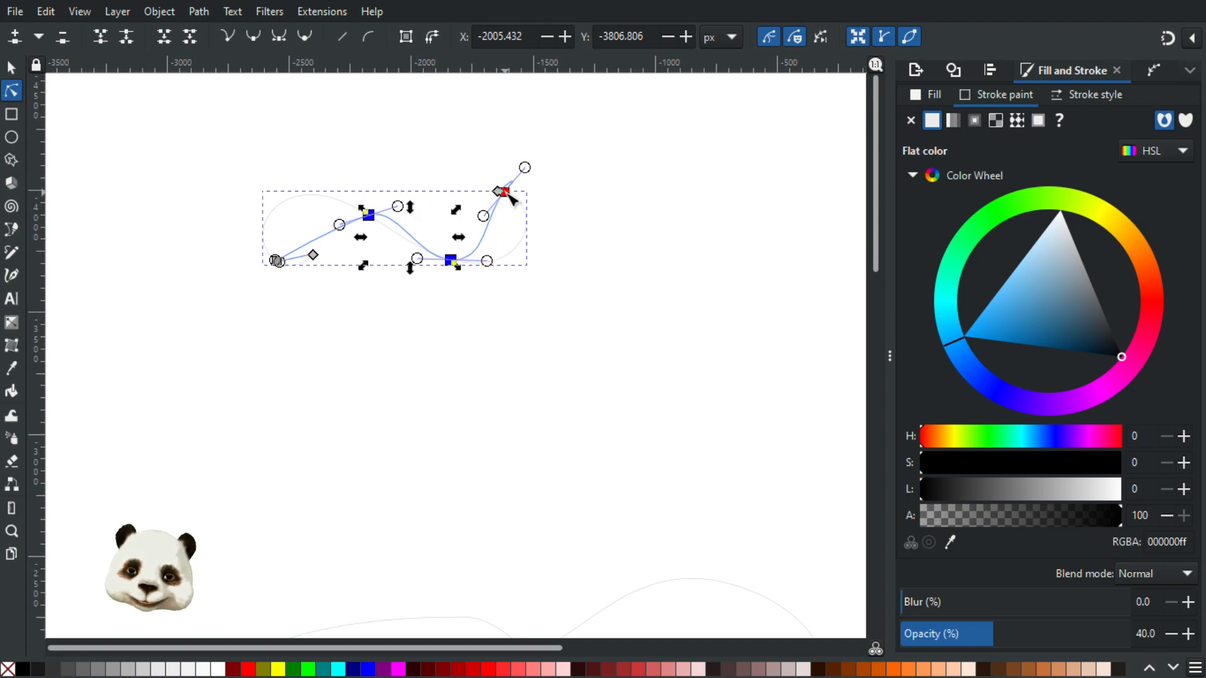
# Step: Adjust the handle near the Spiro path's upper-right end and move that node outward to widen the end curl
pyautogui.moveTo(484, 214); pyautogui.dragTo(514, 235)
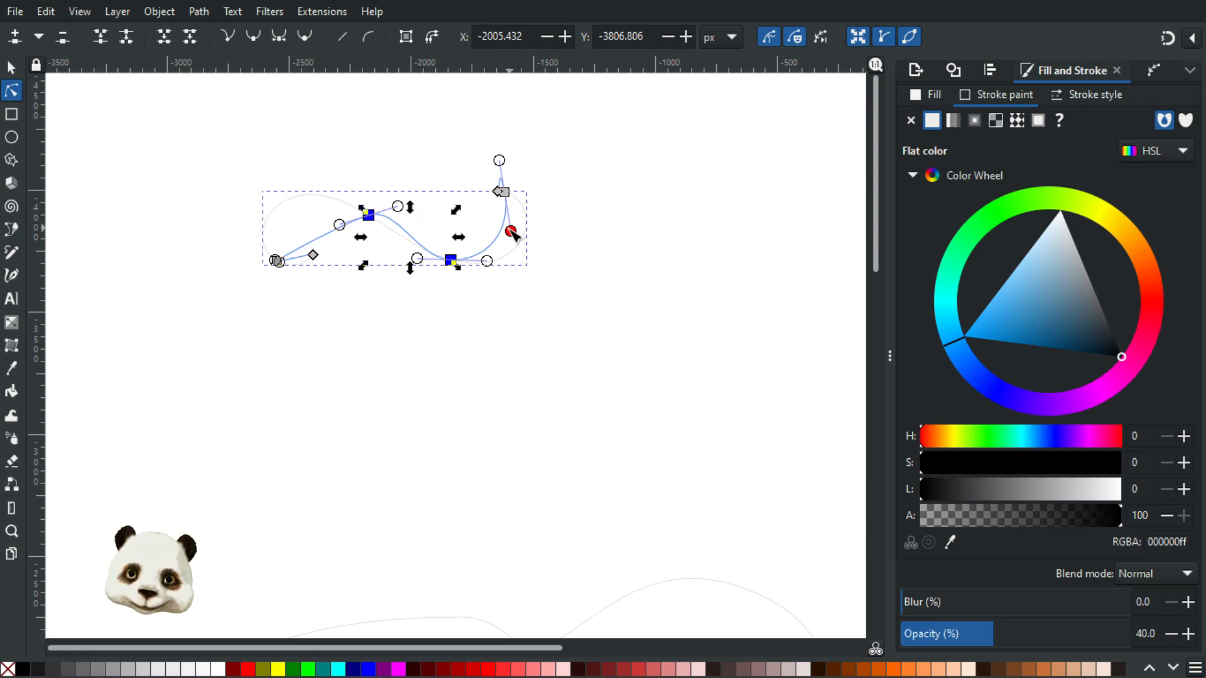
pyautogui.click(601, 246)
pyautogui.click(601, 246)
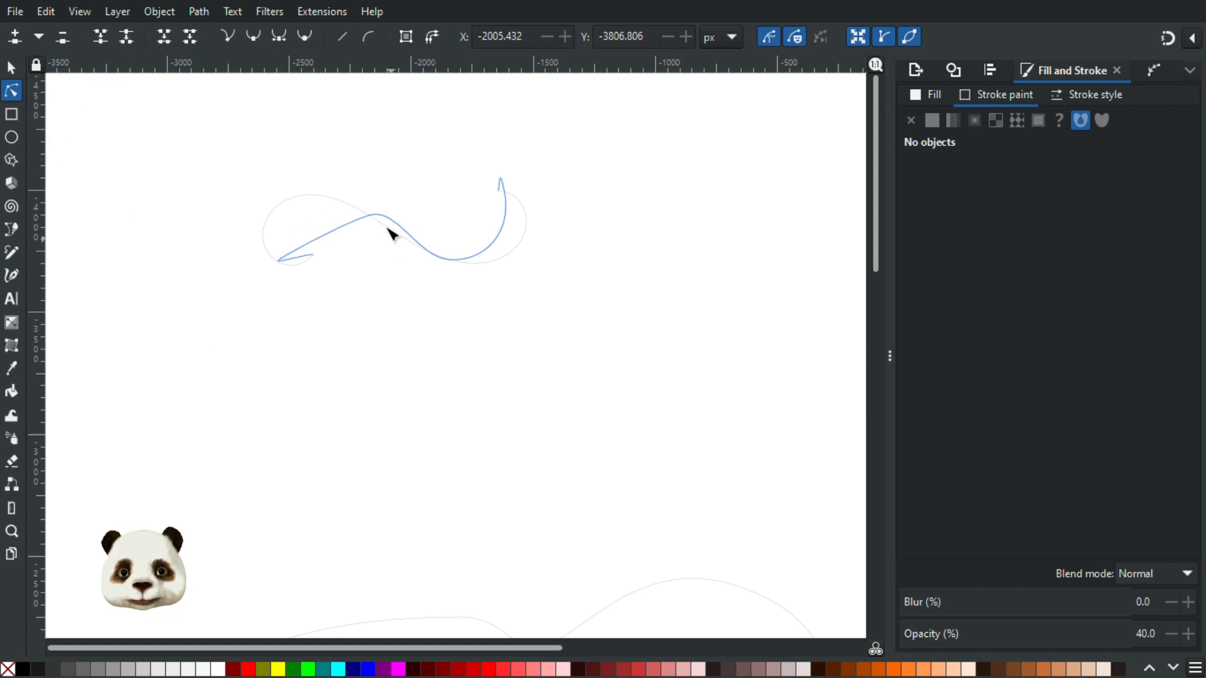
pyautogui.click(414, 247)
pyautogui.moveTo(505, 192); pyautogui.dragTo(532, 226)
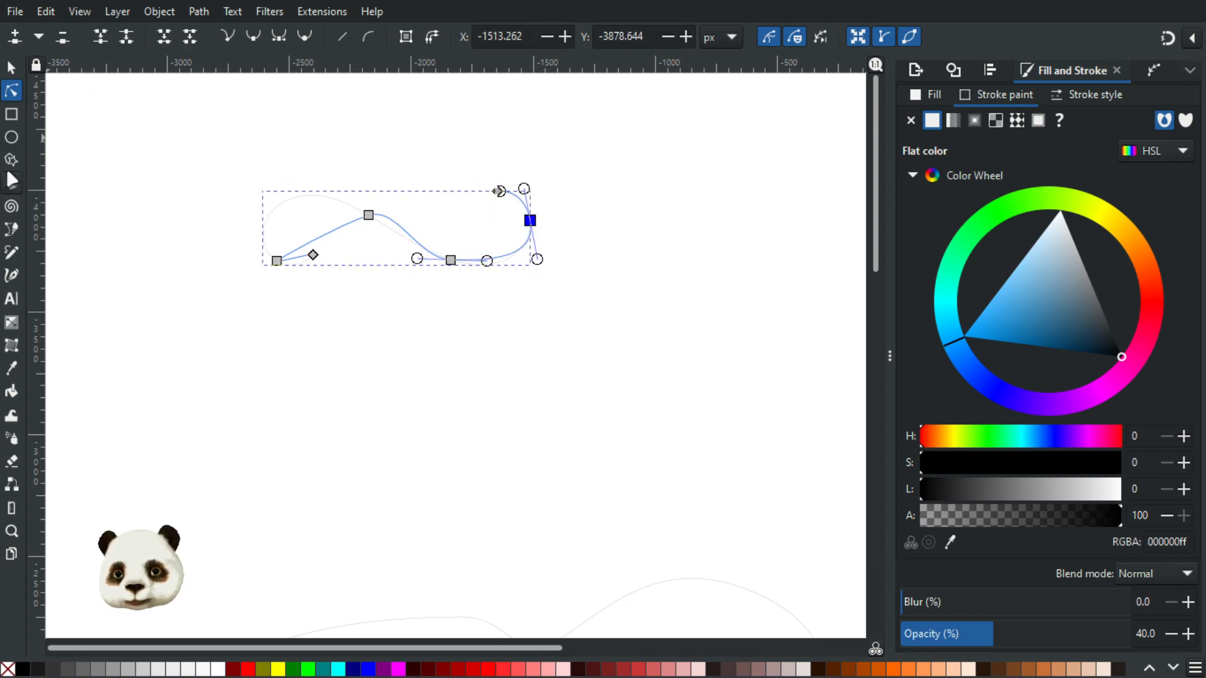
# Step: Draw an open, inward-curling loop in B-spline mode with the Pen tool below the Spiro path
pyautogui.click(11, 229)
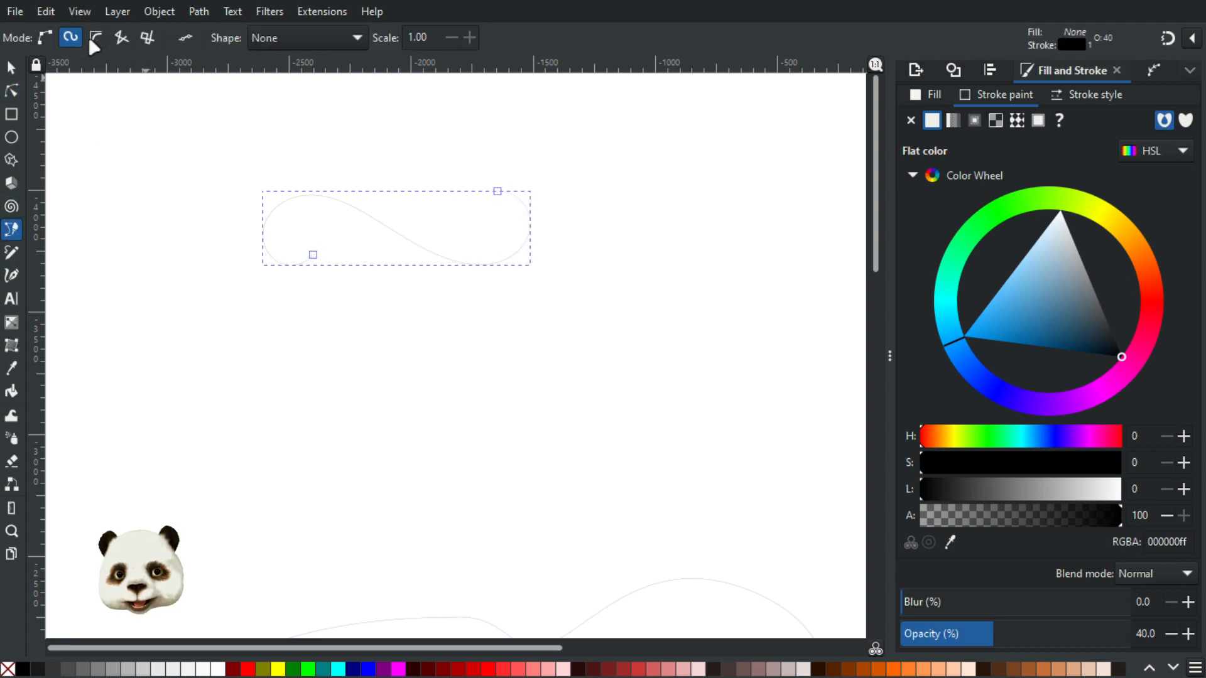
pyautogui.click(242, 328)
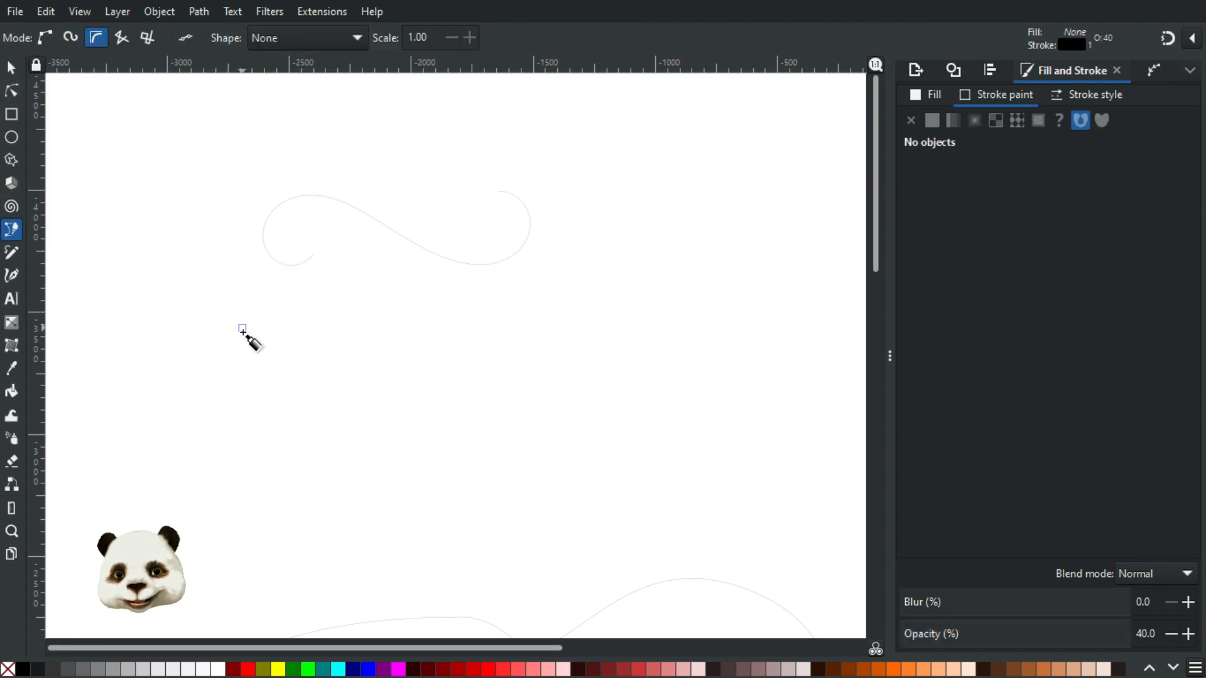
pyautogui.click(210, 381)
pyautogui.click(287, 450)
pyautogui.click(382, 406)
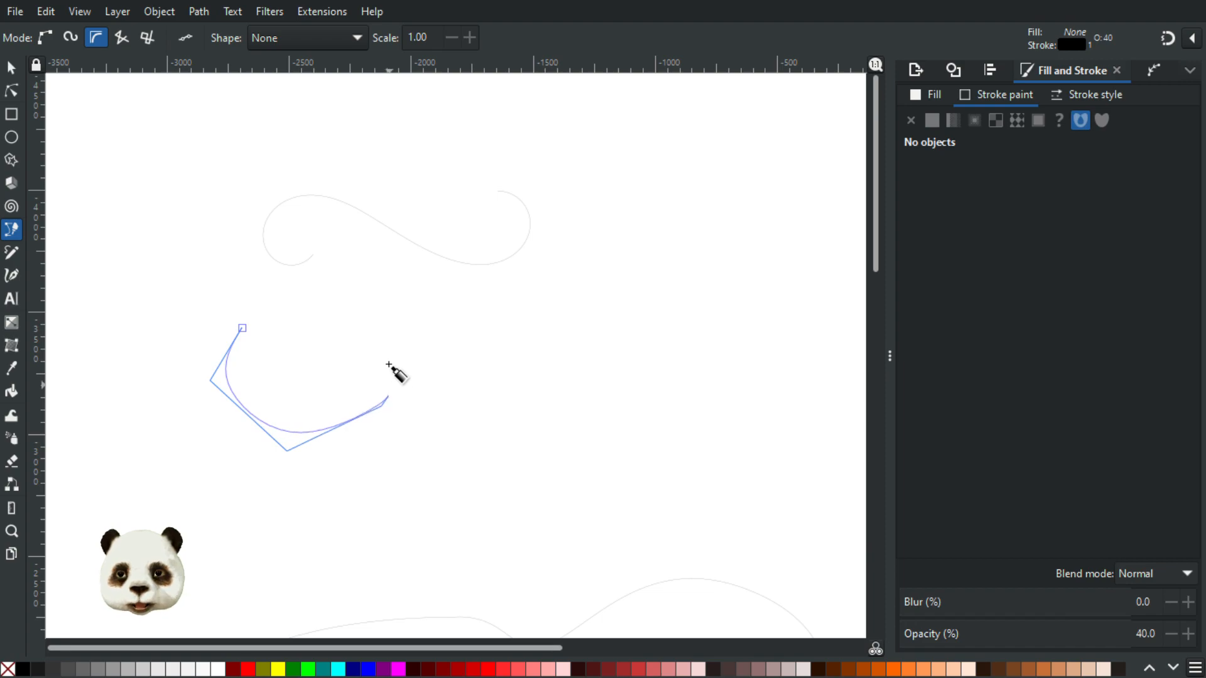
pyautogui.click(312, 339)
pyautogui.click(307, 368)
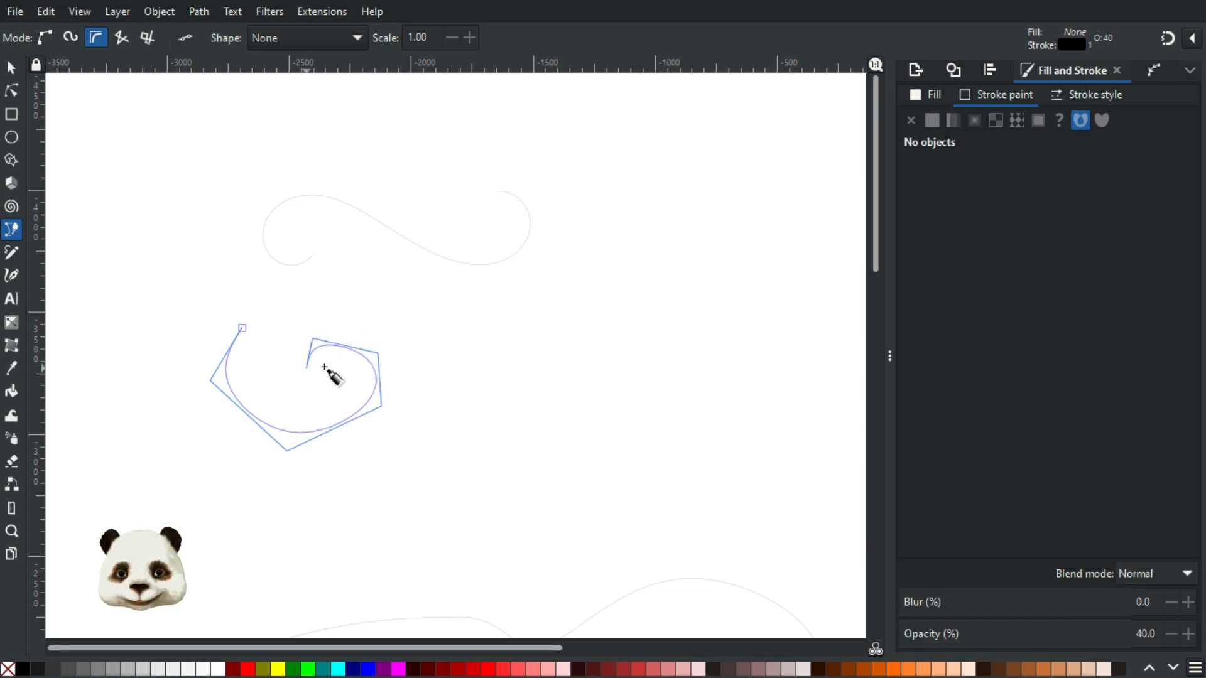
pyautogui.press('Return')
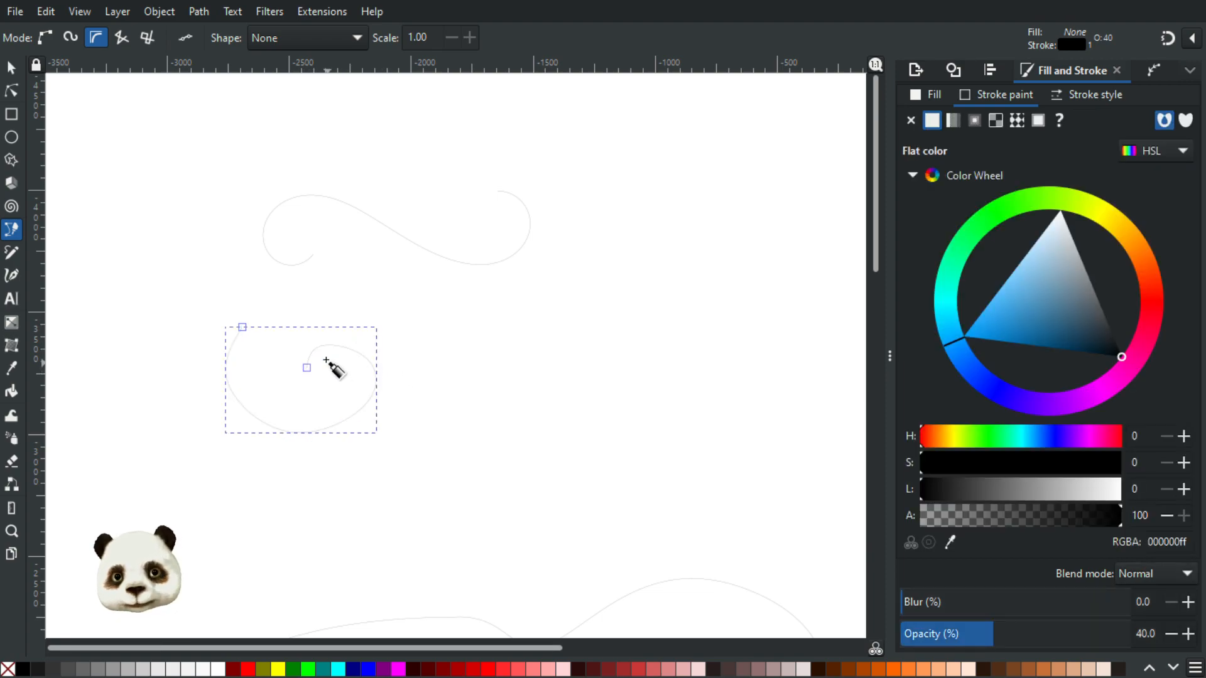
# Step: Move the control node next to the B-spline path's inner end to the right, and deselect the path
pyautogui.click(11, 91)
pyautogui.click(313, 337)
pyautogui.moveTo(313, 337)
pyautogui.mouseDown()
pyautogui.moveTo(311, 320)
pyautogui.moveTo(327, 315)
pyautogui.moveTo(308, 322)
pyautogui.moveTo(336, 335)
pyautogui.mouseUp()
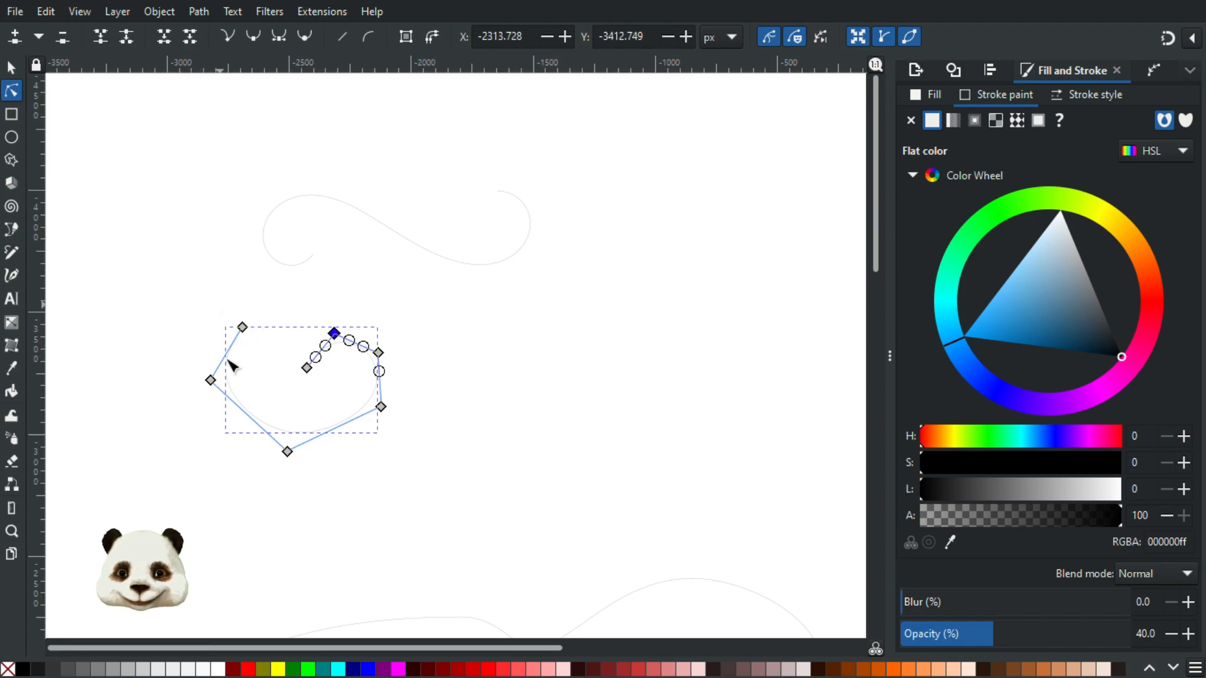
pyautogui.click(138, 226)
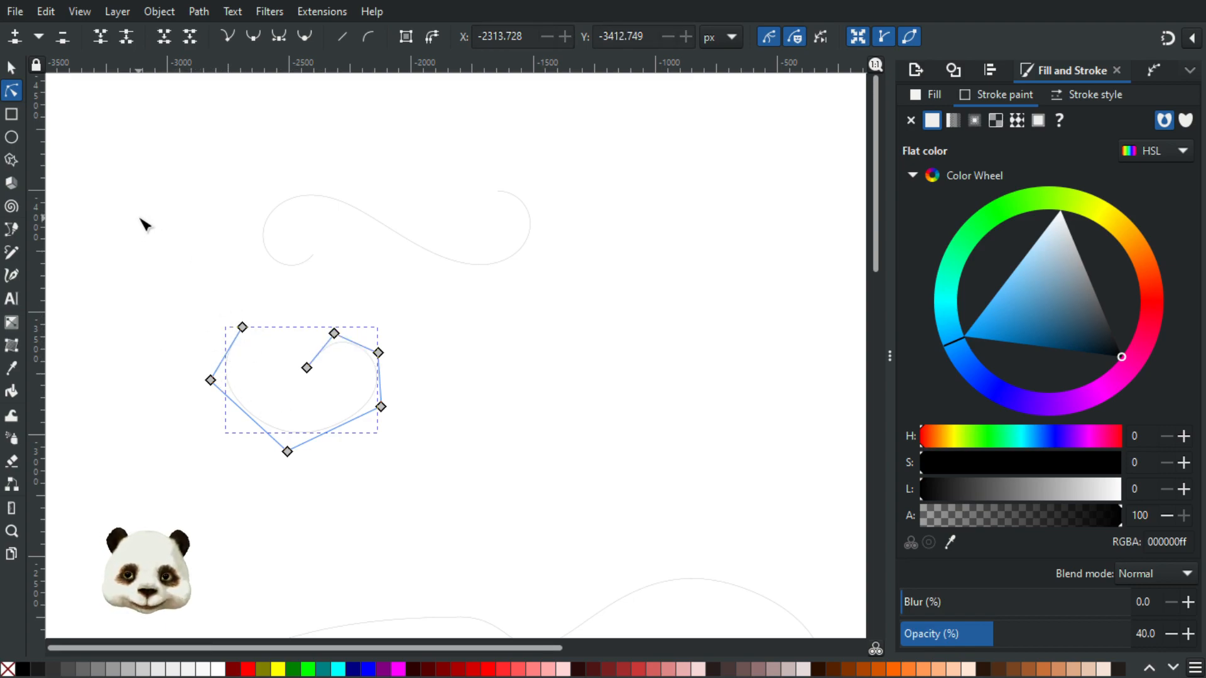
pyautogui.click(141, 225)
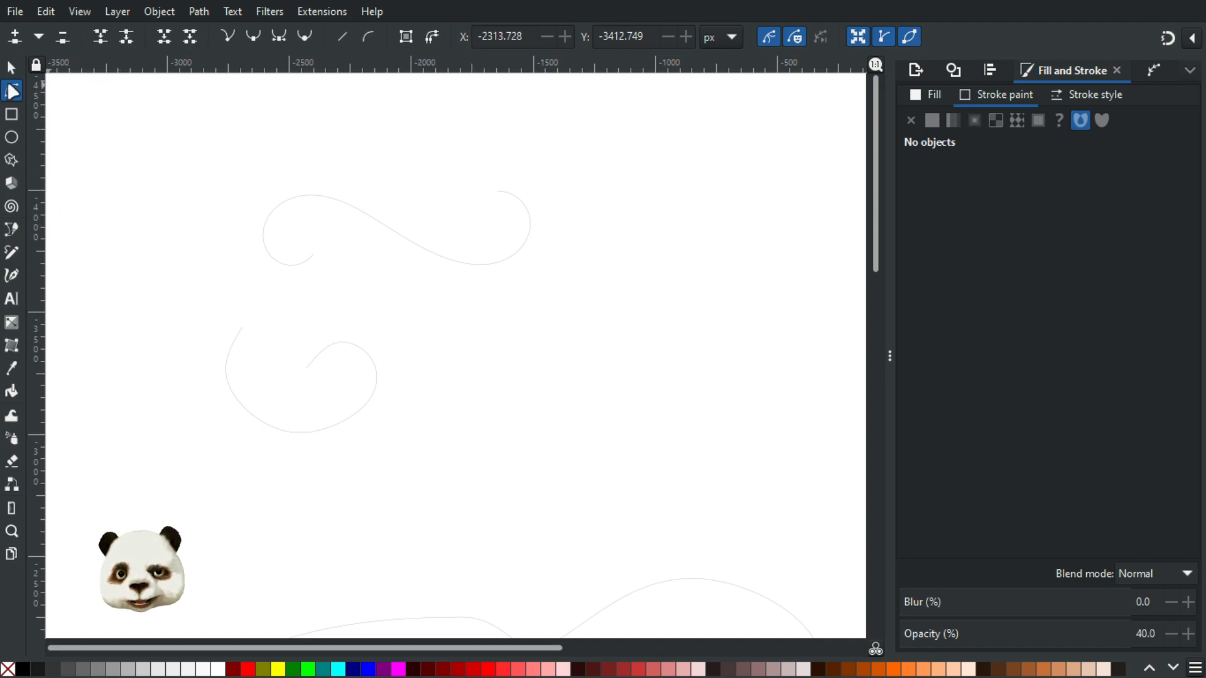
# Step: Delete all the drawn practice paths from the canvas
pyautogui.click(11, 68)
pyautogui.moveTo(559, 142)
pyautogui.mouseDown()
pyautogui.moveTo(289, 411)
pyautogui.moveTo(156, 462)
pyautogui.mouseUp()
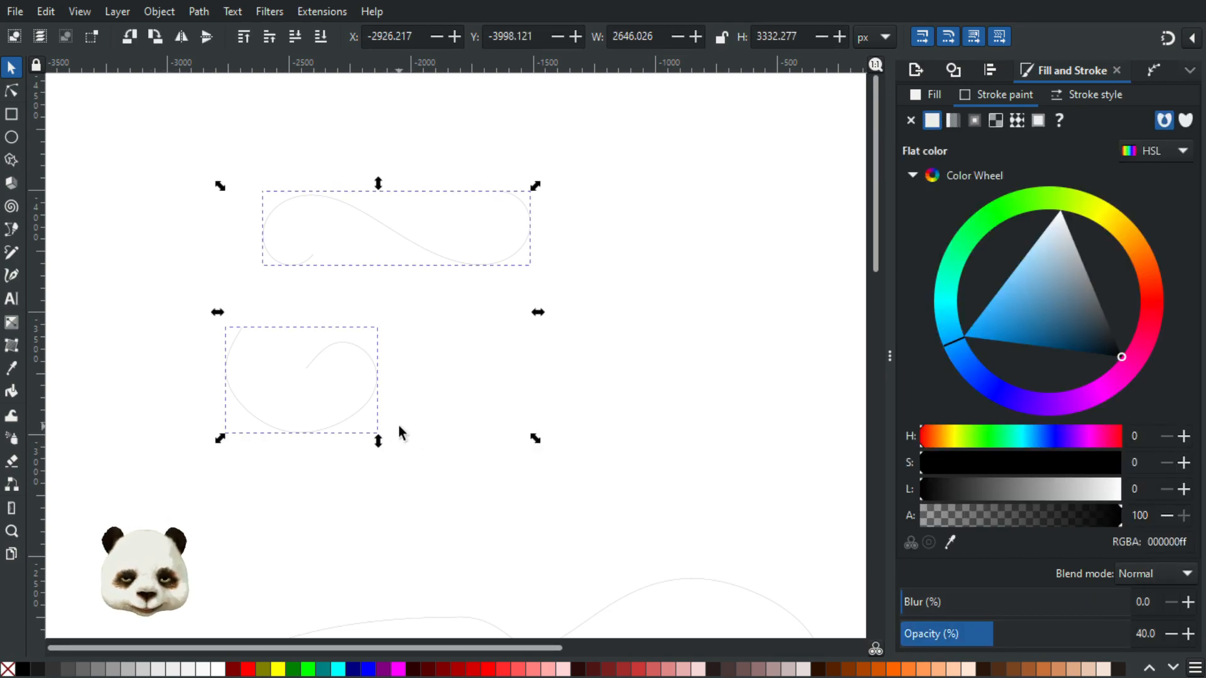
pyautogui.press('Delete')
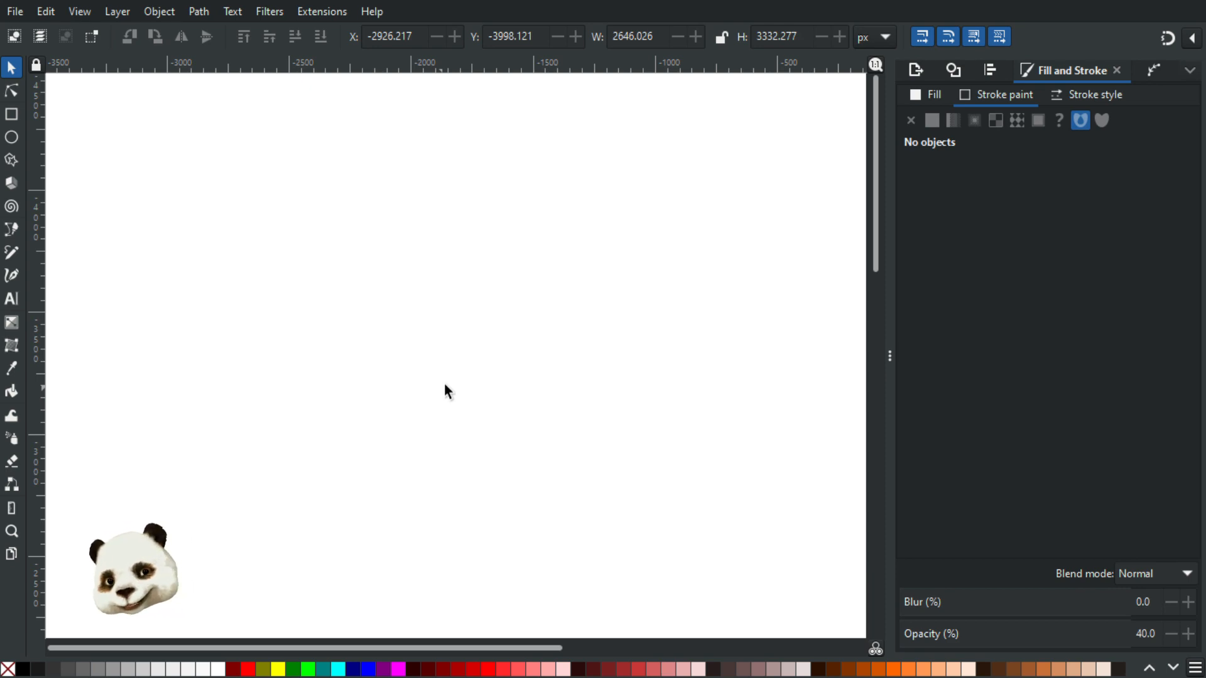
# Step: Draw a large freehand path with several loops across the canvas using the Pencil tool in Bezier mode
pyautogui.click(12, 253)
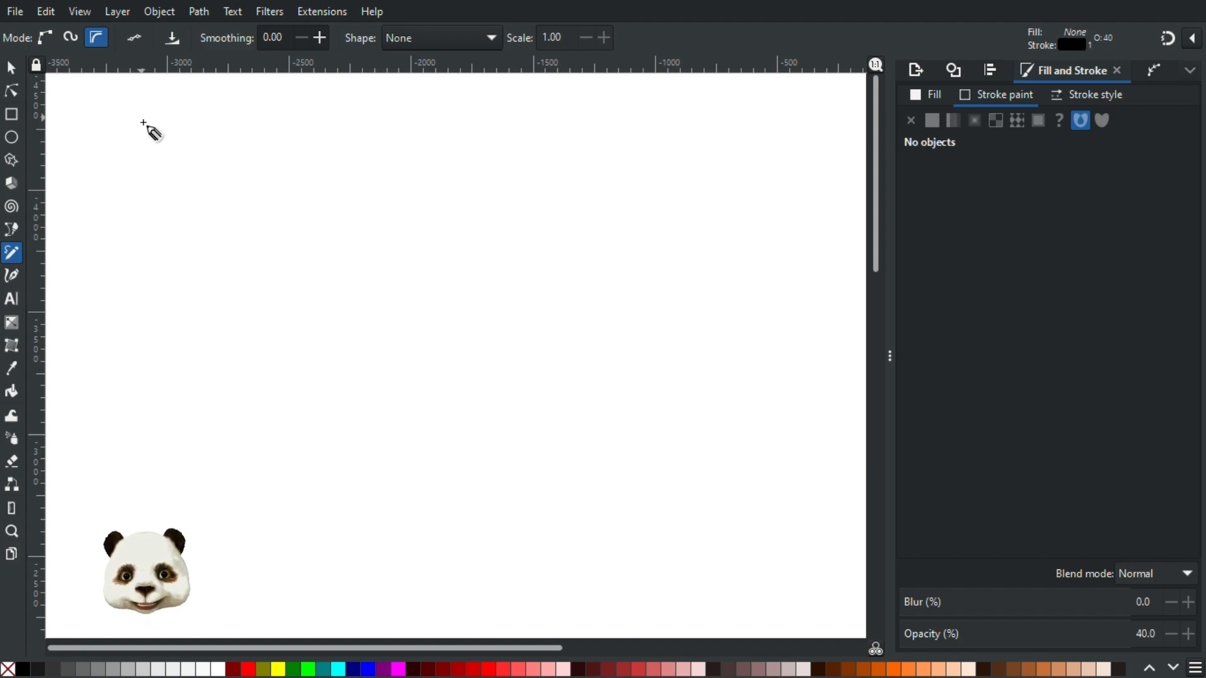
pyautogui.click(45, 39)
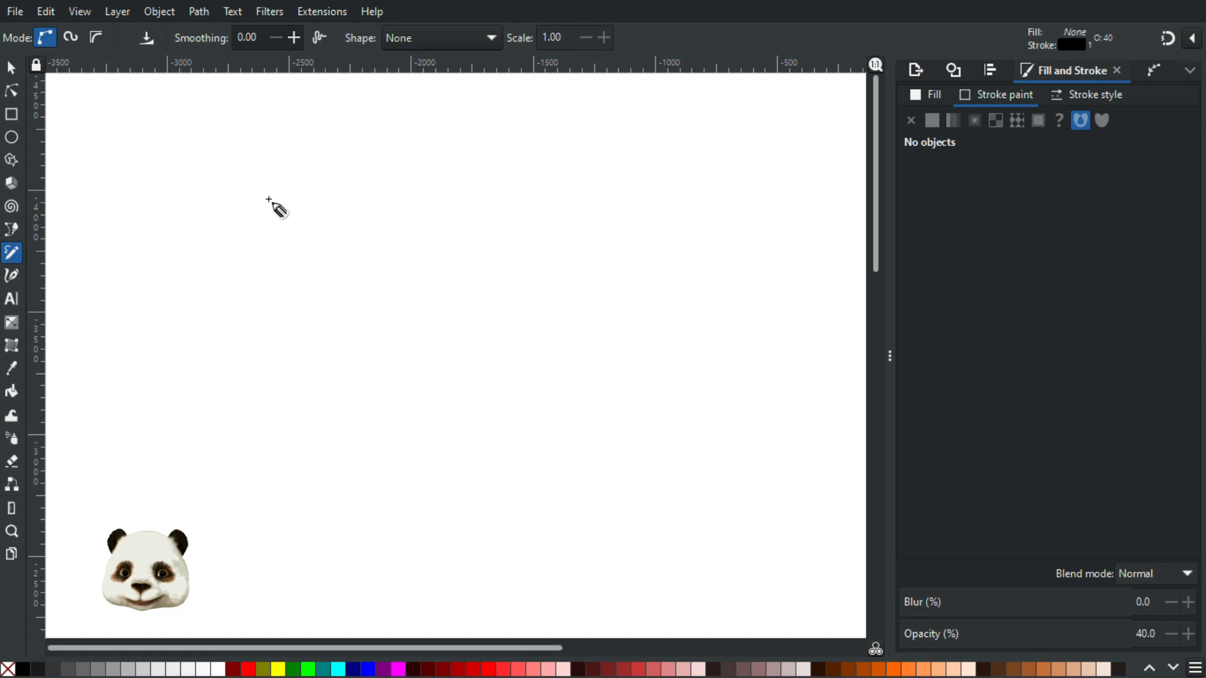
pyautogui.moveTo(302, 201)
pyautogui.mouseDown()
pyautogui.moveTo(258, 241)
pyautogui.moveTo(274, 268)
pyautogui.moveTo(322, 290)
pyautogui.moveTo(396, 290)
pyautogui.moveTo(446, 261)
pyautogui.moveTo(456, 232)
pyautogui.moveTo(444, 205)
pyautogui.moveTo(367, 226)
pyautogui.moveTo(326, 371)
pyautogui.moveTo(297, 419)
pyautogui.moveTo(235, 463)
pyautogui.moveTo(187, 448)
pyautogui.moveTo(177, 420)
pyautogui.moveTo(192, 392)
pyautogui.moveTo(277, 416)
pyautogui.moveTo(364, 470)
pyautogui.moveTo(460, 479)
pyautogui.moveTo(517, 457)
pyautogui.moveTo(559, 400)
pyautogui.moveTo(559, 374)
pyautogui.moveTo(507, 351)
pyautogui.moveTo(475, 386)
pyautogui.moveTo(512, 437)
pyautogui.moveTo(560, 437)
pyautogui.moveTo(603, 406)
pyautogui.moveTo(630, 340)
pyautogui.moveTo(630, 302)
pyautogui.moveTo(571, 265)
pyautogui.mouseUp()
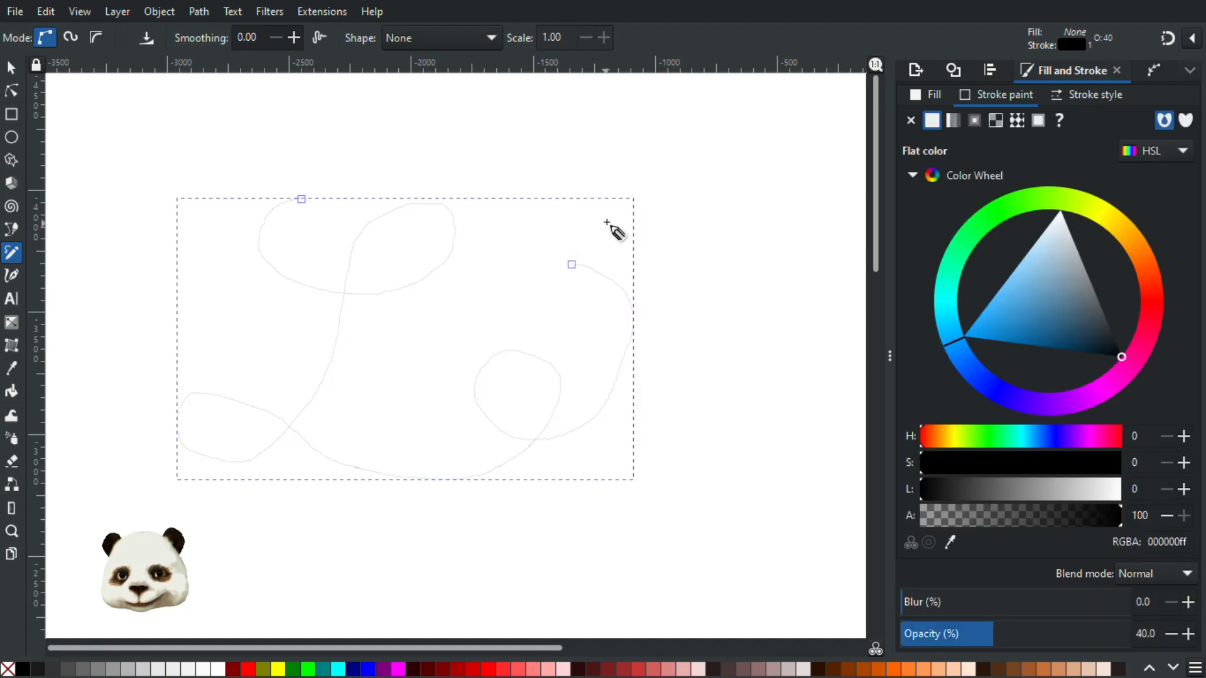
# Step: Display the freehand path's nodes with the Node tool, inspect how they are spaced up close, and deselect the path
pyautogui.click(16, 90)
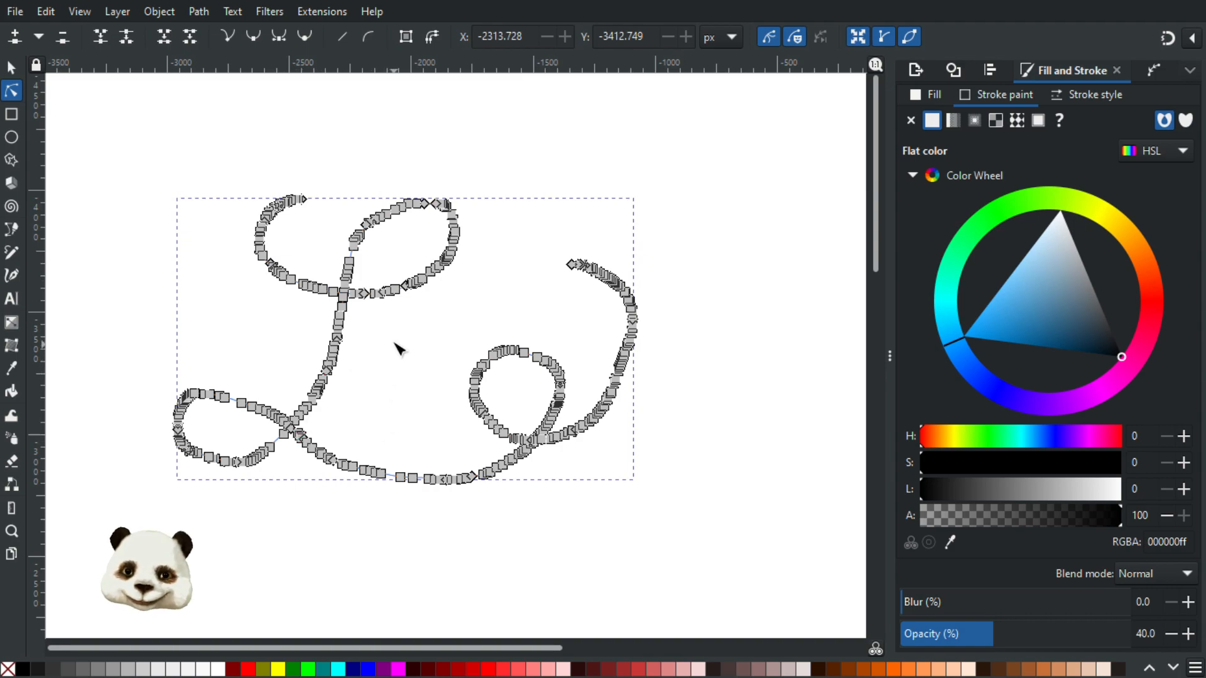
pyautogui.scroll(2, 363, 244)
pyautogui.scroll(-1, 361, 241)
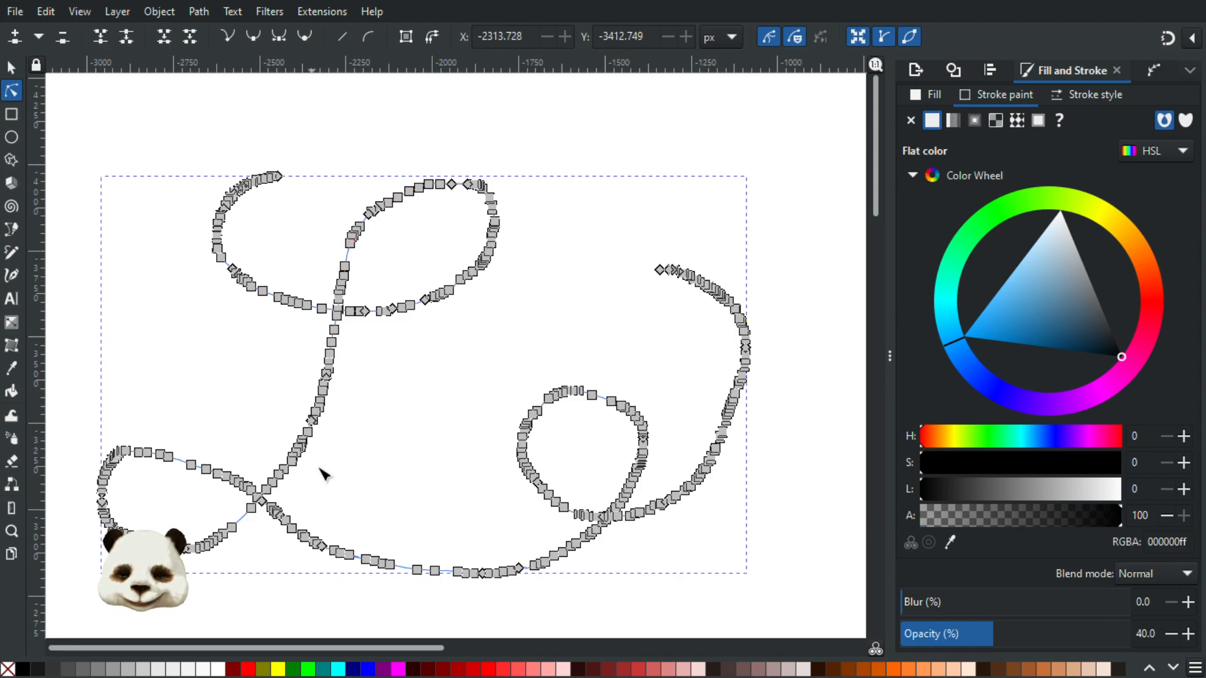
pyautogui.click(597, 268)
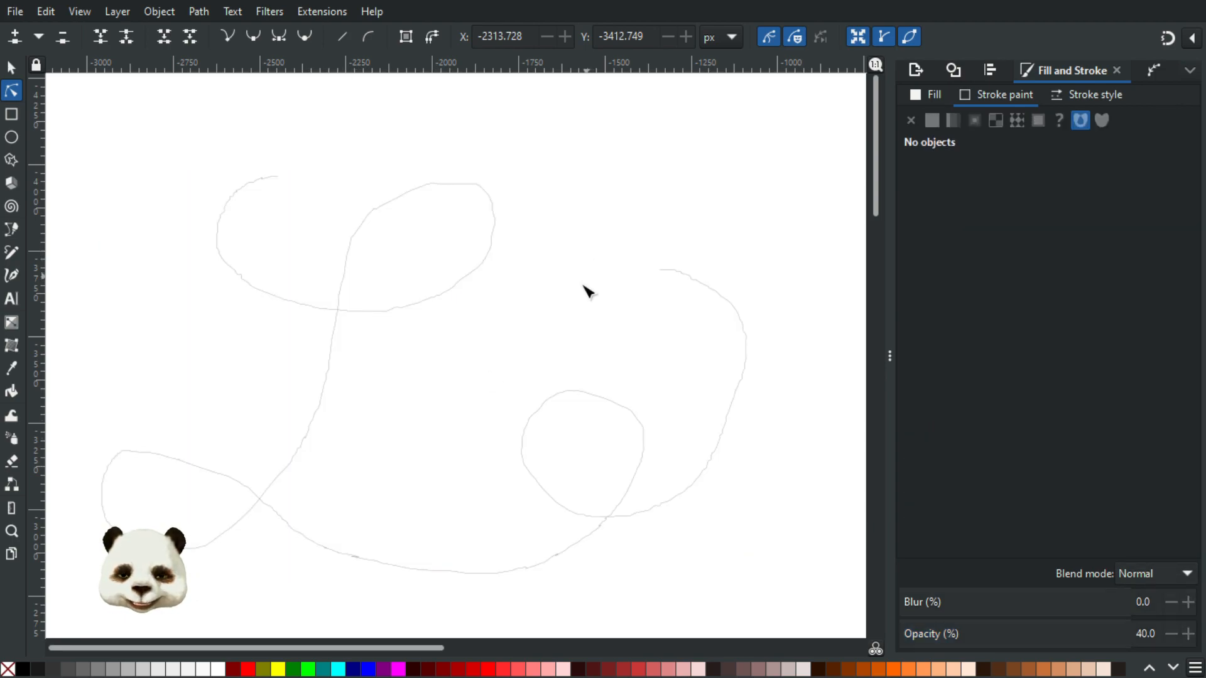
# Step: Select the large freehand path and change its stroke paint to the bright blue 0c98edff
pyautogui.scroll(-2, 540, 330)
pyautogui.scroll(1, 533, 355)
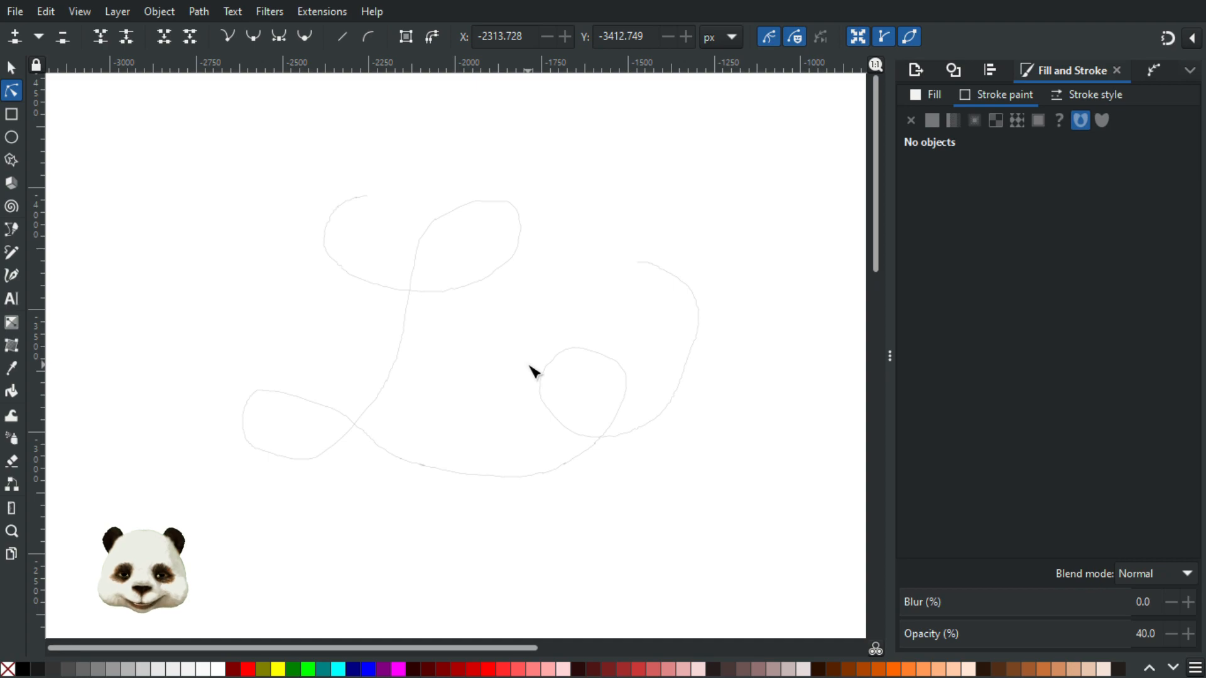
pyautogui.scroll(1, 533, 373)
pyautogui.scroll(3, 518, 390)
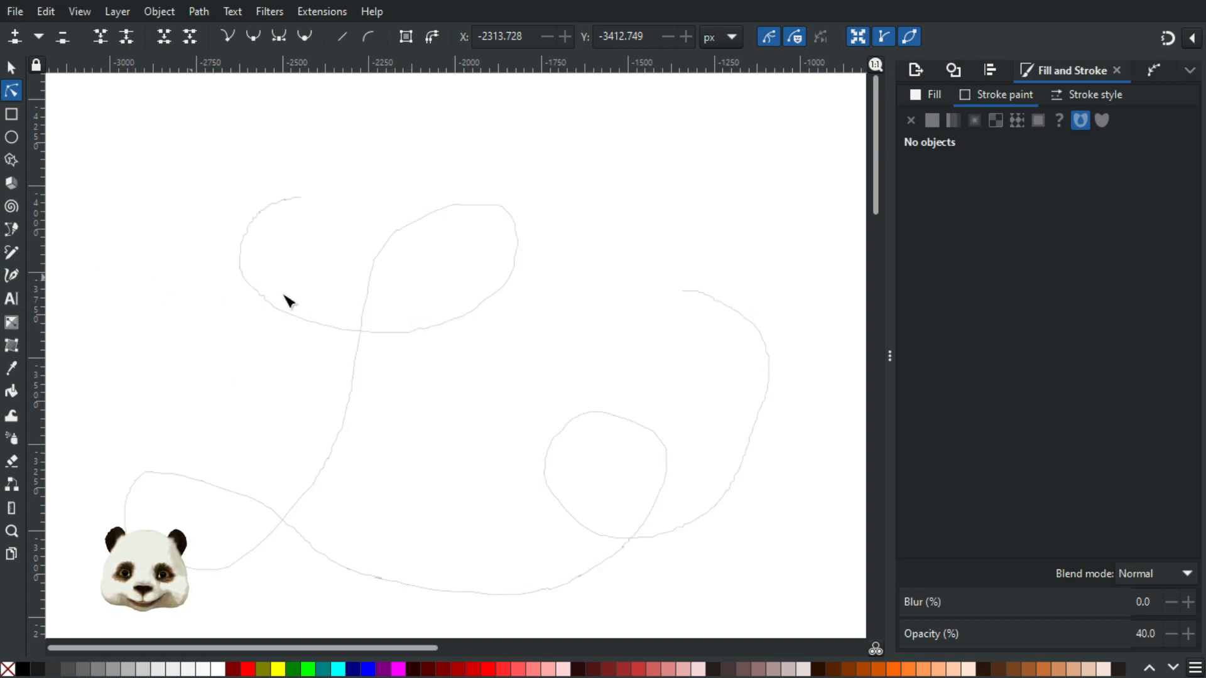
pyautogui.click(351, 380)
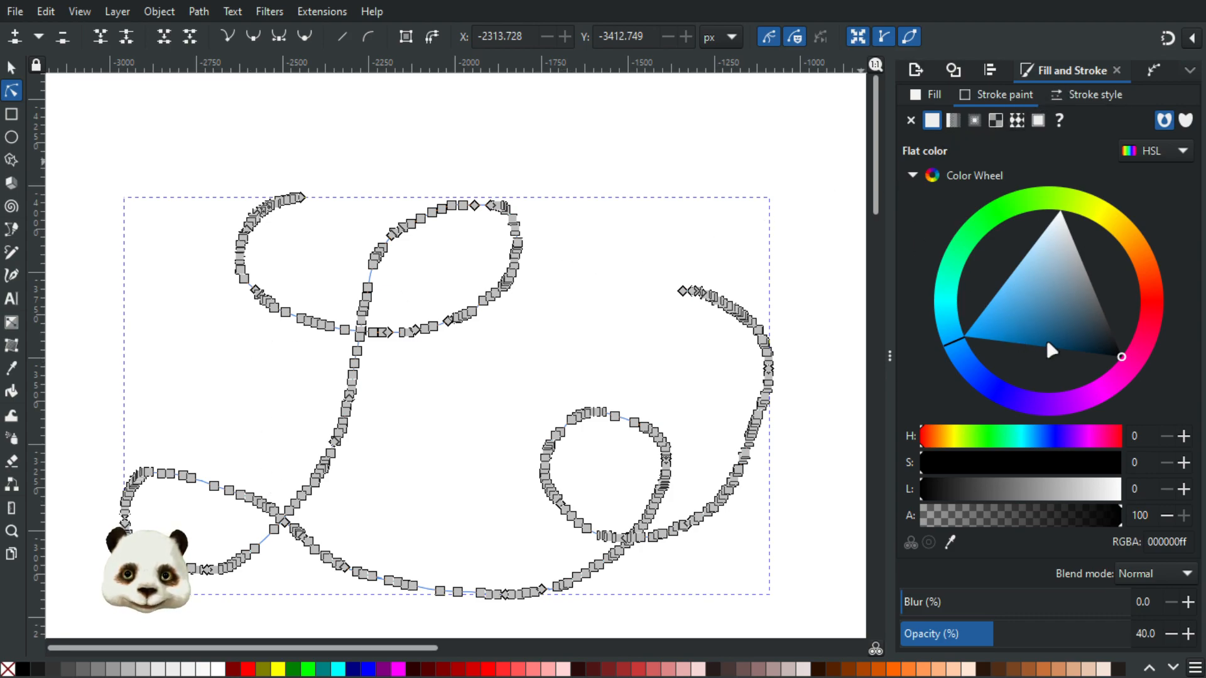
pyautogui.moveTo(1048, 334)
pyautogui.mouseDown()
pyautogui.moveTo(930, 345)
pyautogui.moveTo(979, 332)
pyautogui.mouseUp()
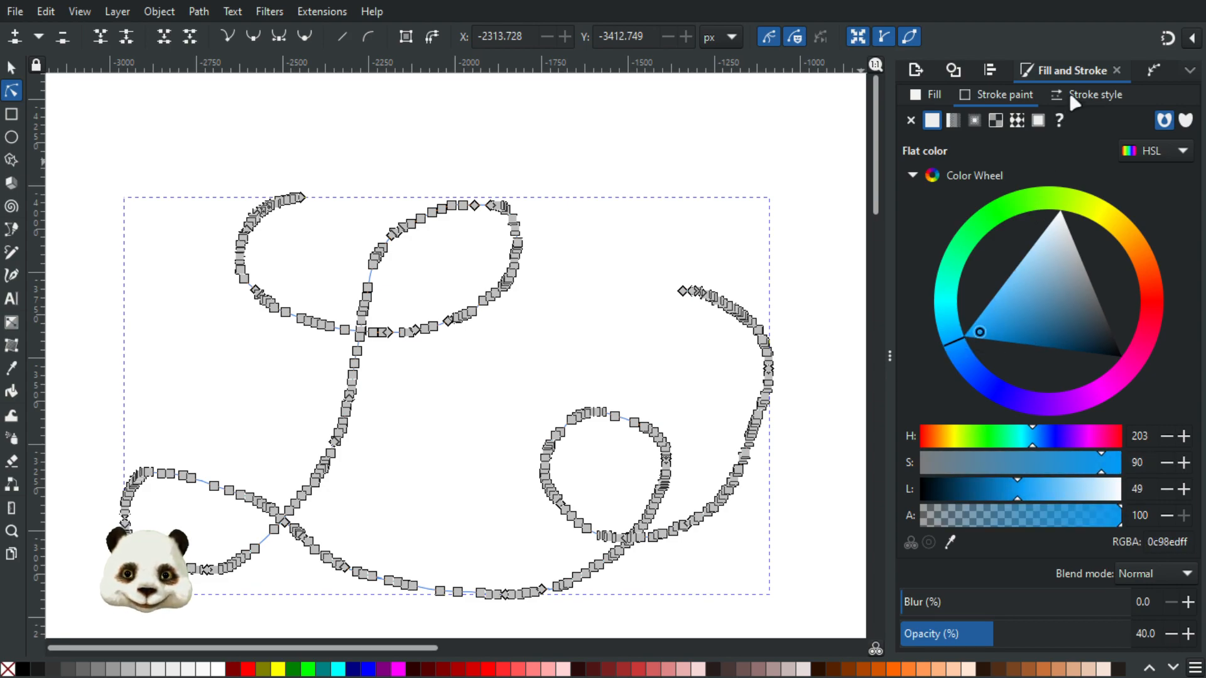
# Step: Set the freehand path's stroke width to 15 px and deselect the path
pyautogui.click(1068, 96)
pyautogui.write('15')
pyautogui.press('Return')
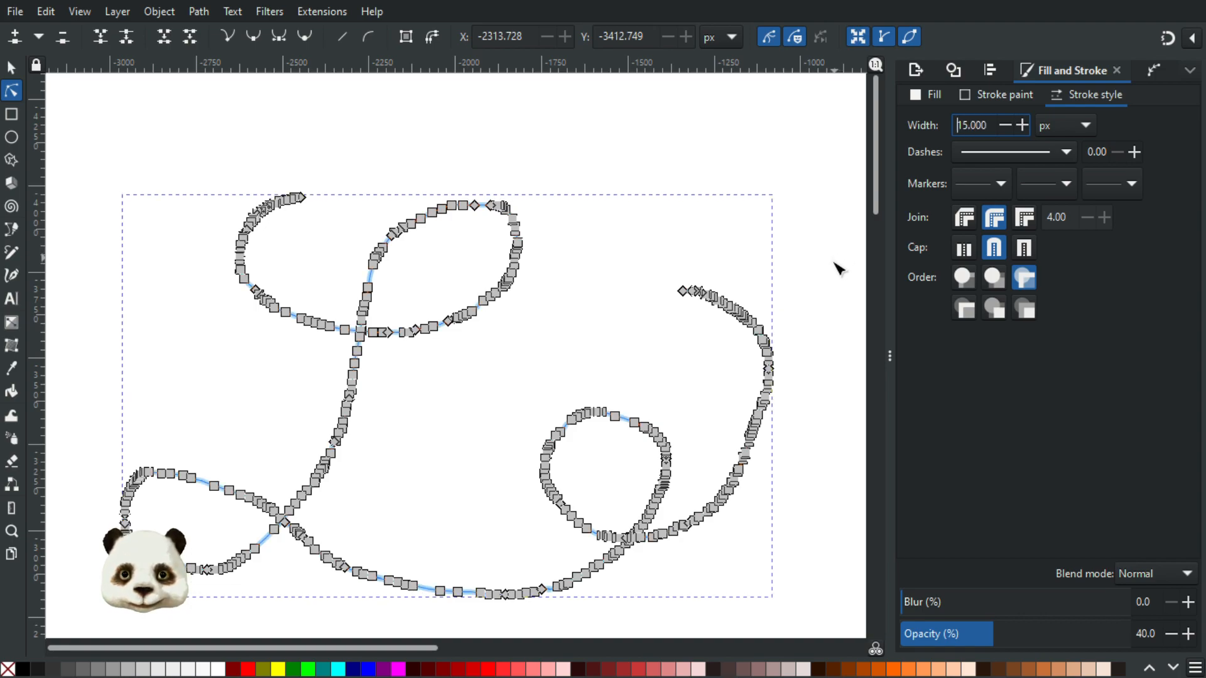
pyautogui.click(609, 153)
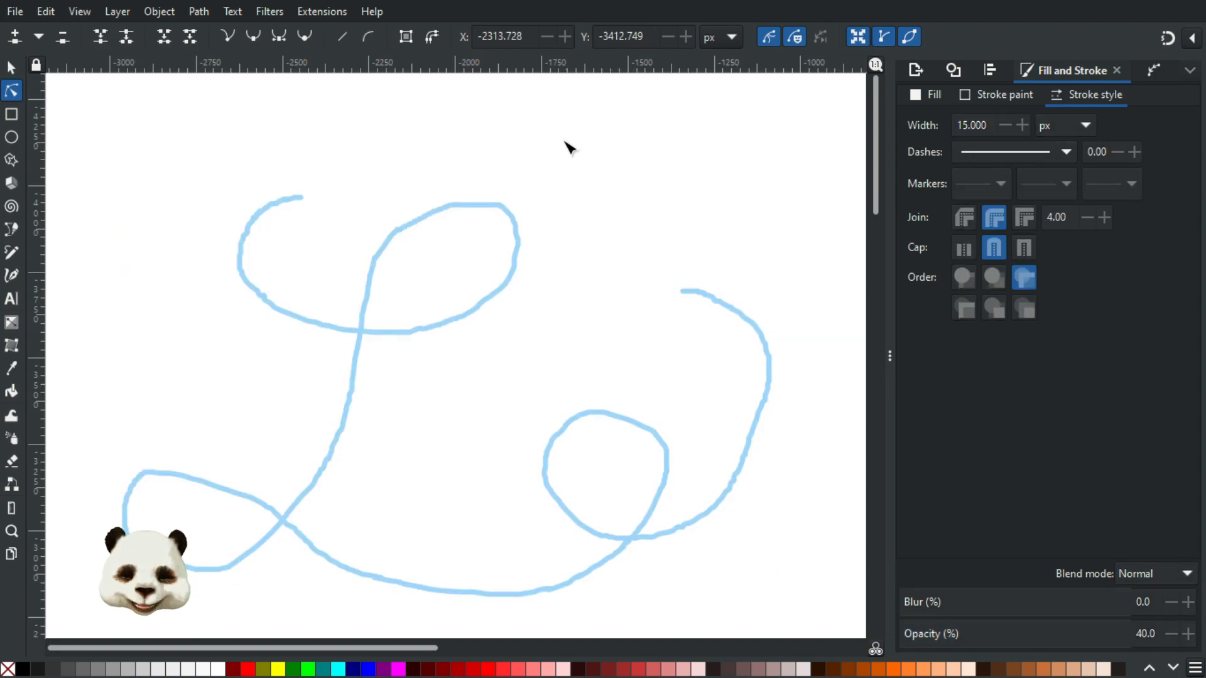
pyautogui.click(243, 230)
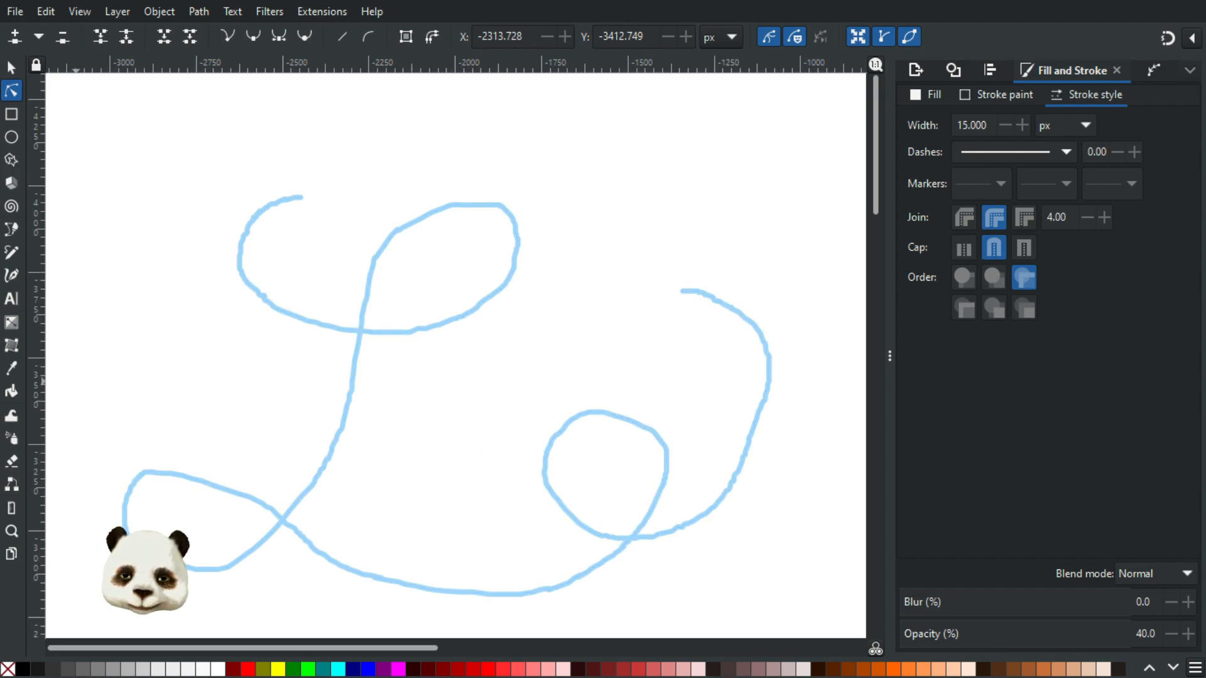
# Step: Select the whole freehand path as an object and simplify it once to remove extra nodes
pyautogui.click(11, 67)
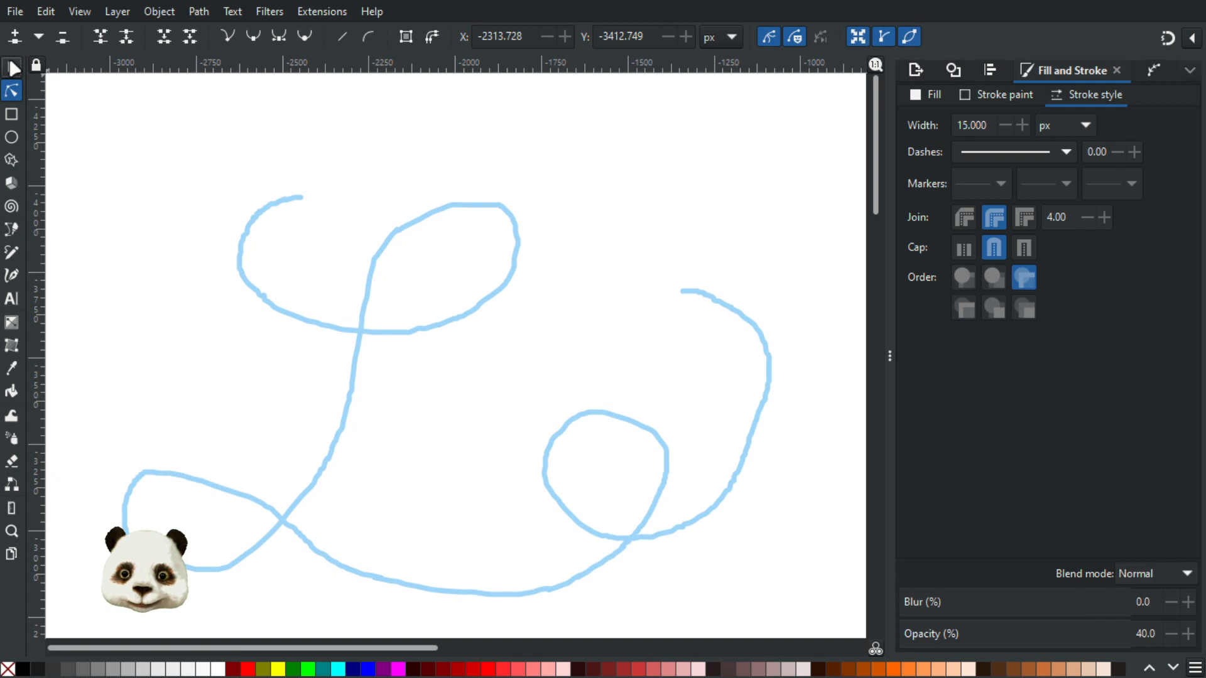
pyautogui.click(427, 225)
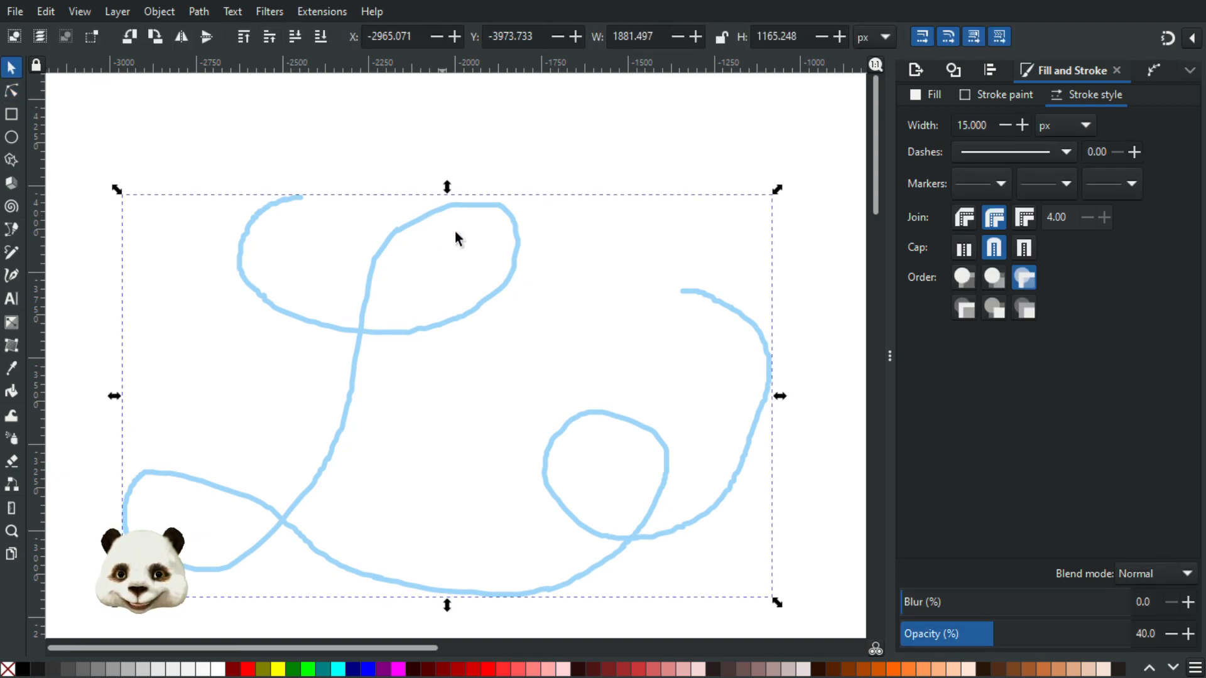
pyautogui.click(209, 12)
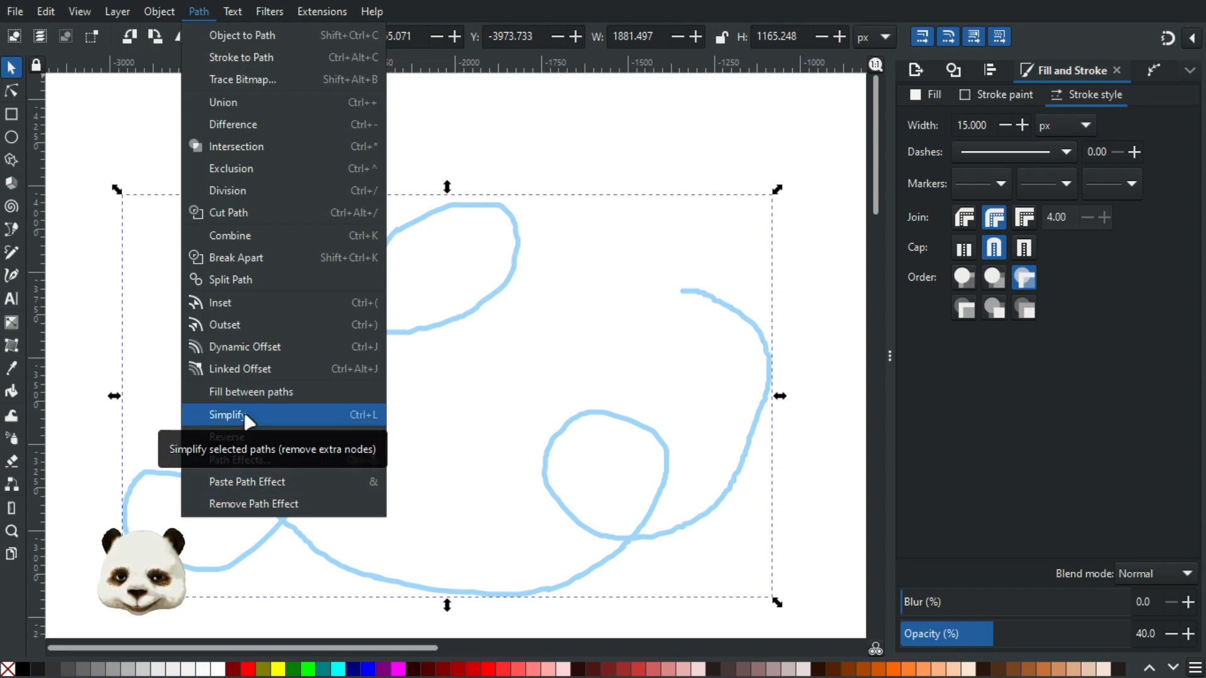
pyautogui.click(358, 415)
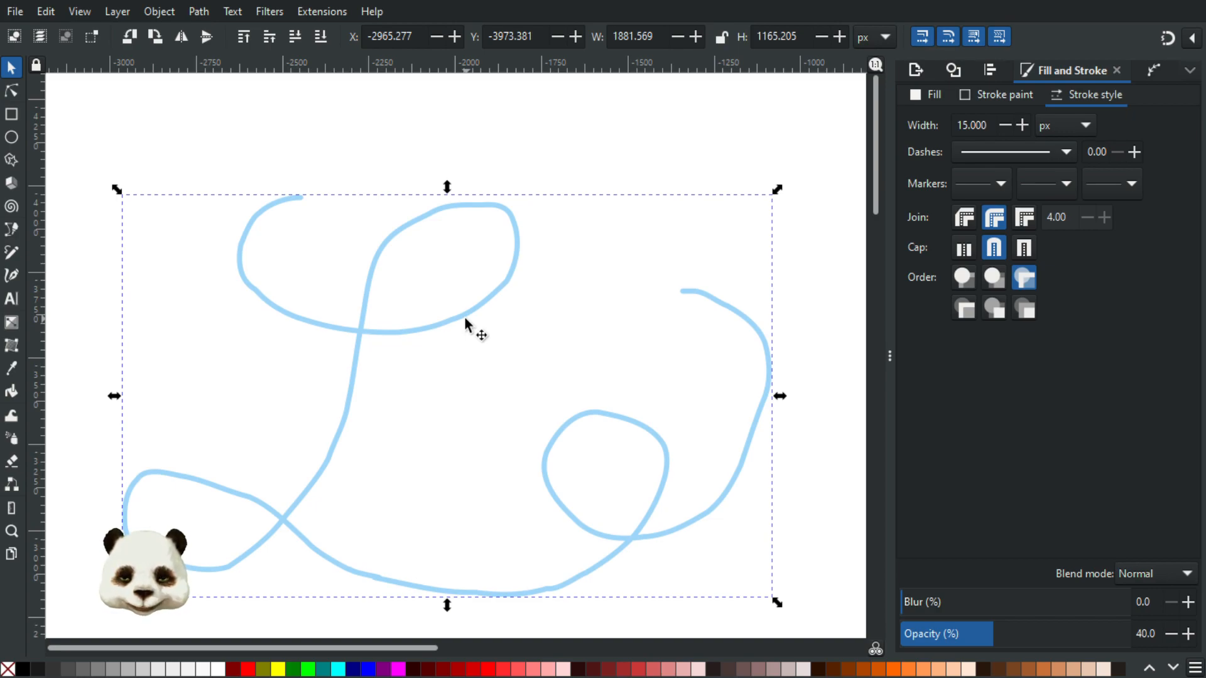
# Step: Simplify the selected freehand path repeatedly until it is reduced to a few long, smooth curves
pyautogui.hotkey('ctrl', 'l')
pyautogui.hotkey('ctrl', 'l')
pyautogui.hotkey('ctrl', 'l')
pyautogui.hotkey('ctrl', 'l')
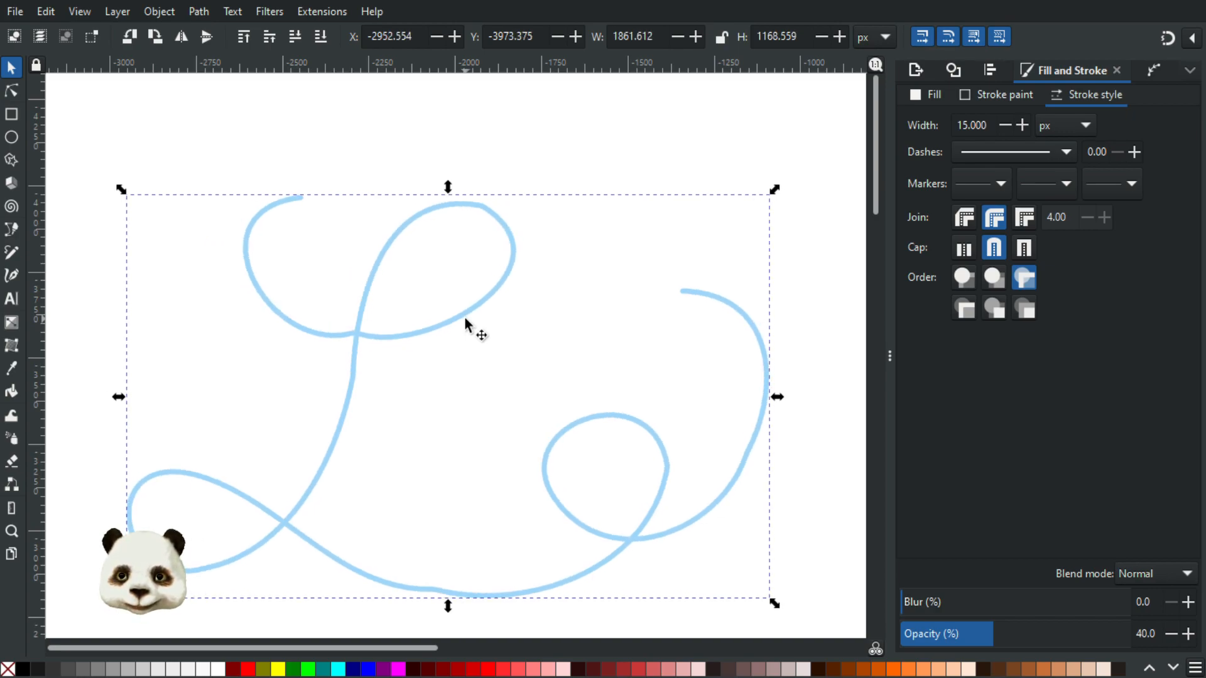
pyautogui.hotkey('ctrl', 'l')
pyautogui.hotkey('ctrl', 'l')
pyautogui.hotkey('ctrl', 'l')
pyautogui.hotkey('ctrl', 'l')
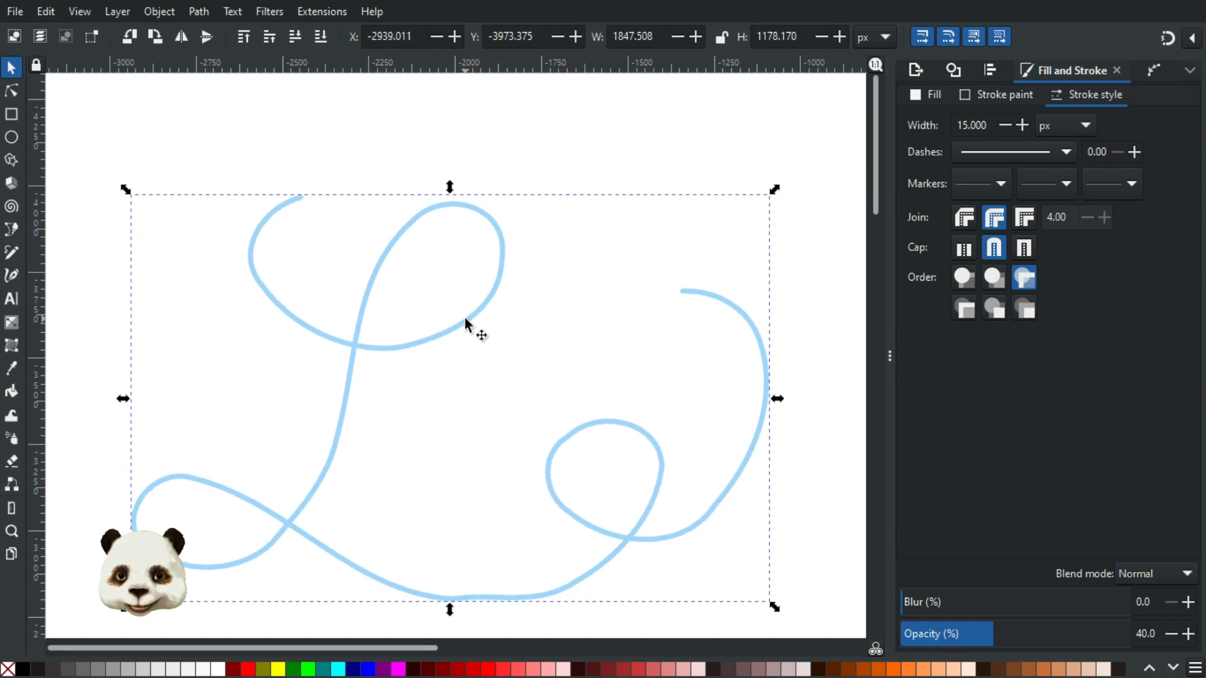
pyautogui.hotkey('ctrl', 'l')
pyautogui.hotkey('ctrl', 'l')
pyautogui.hotkey('ctrl', 'l')
pyautogui.hotkey('ctrl', 'l')
pyautogui.hotkey('ctrl', 'l')
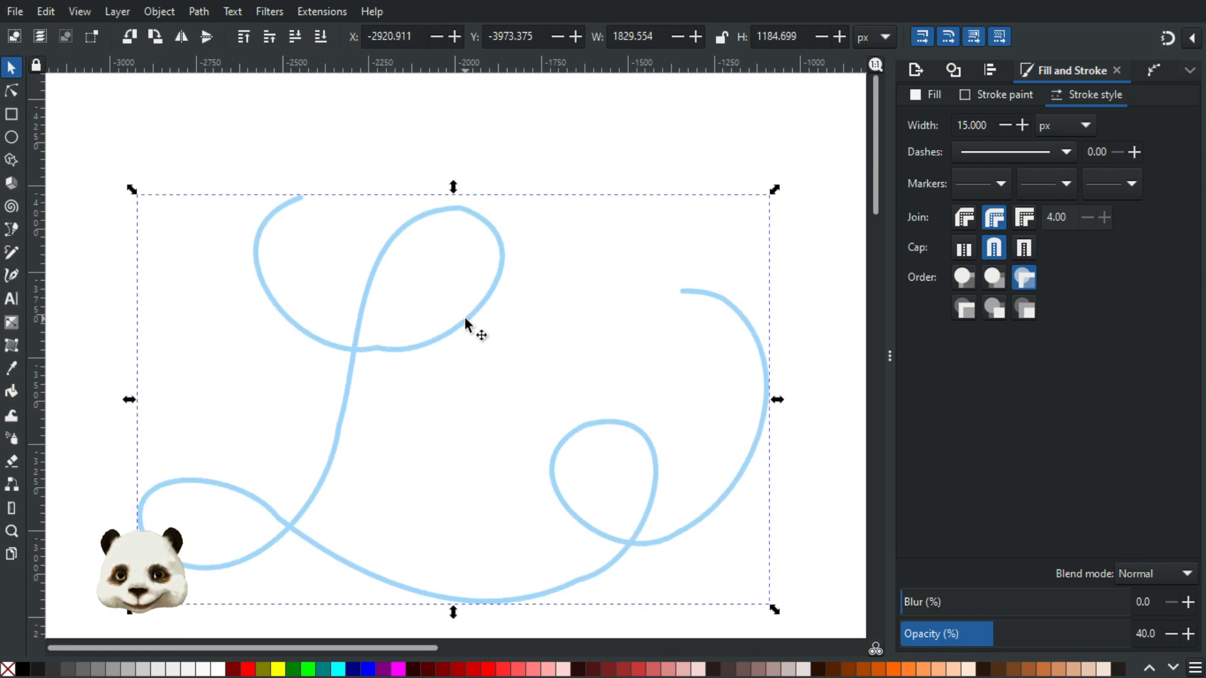
pyautogui.hotkey('ctrl', 'l')
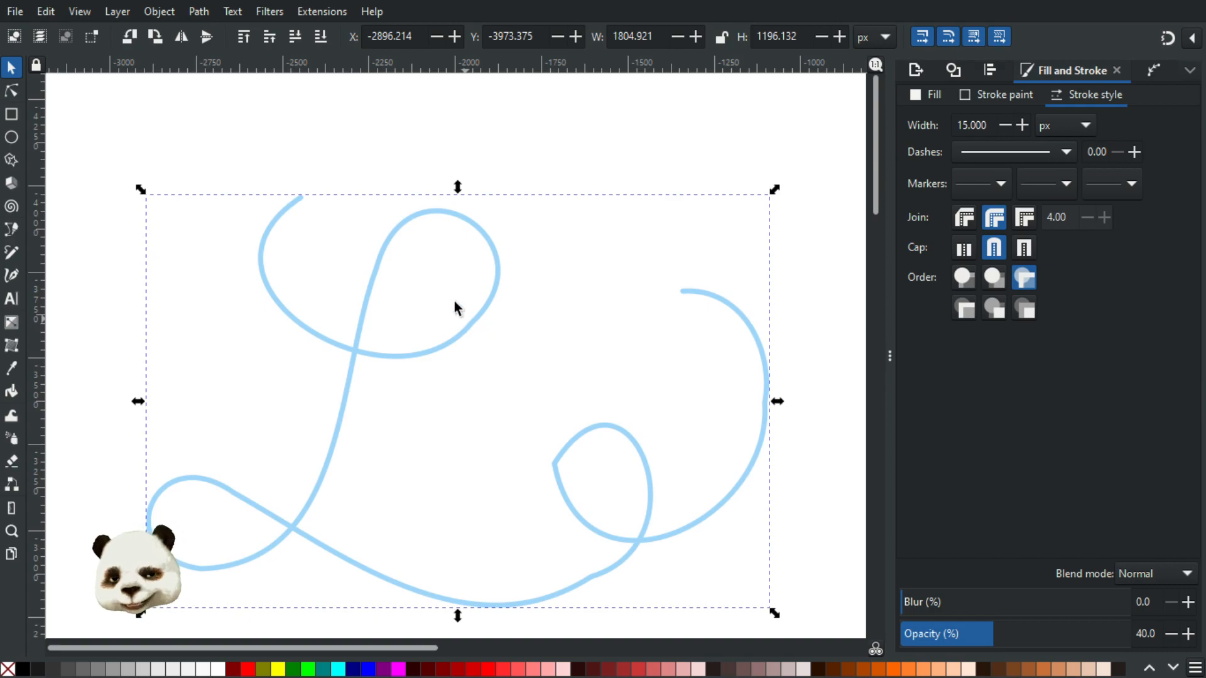
# Step: Make all nodes of the simplified path symmetric, slightly adjust the upper handle of the node beside the top loop, and deselect the nodes
pyautogui.click(10, 92)
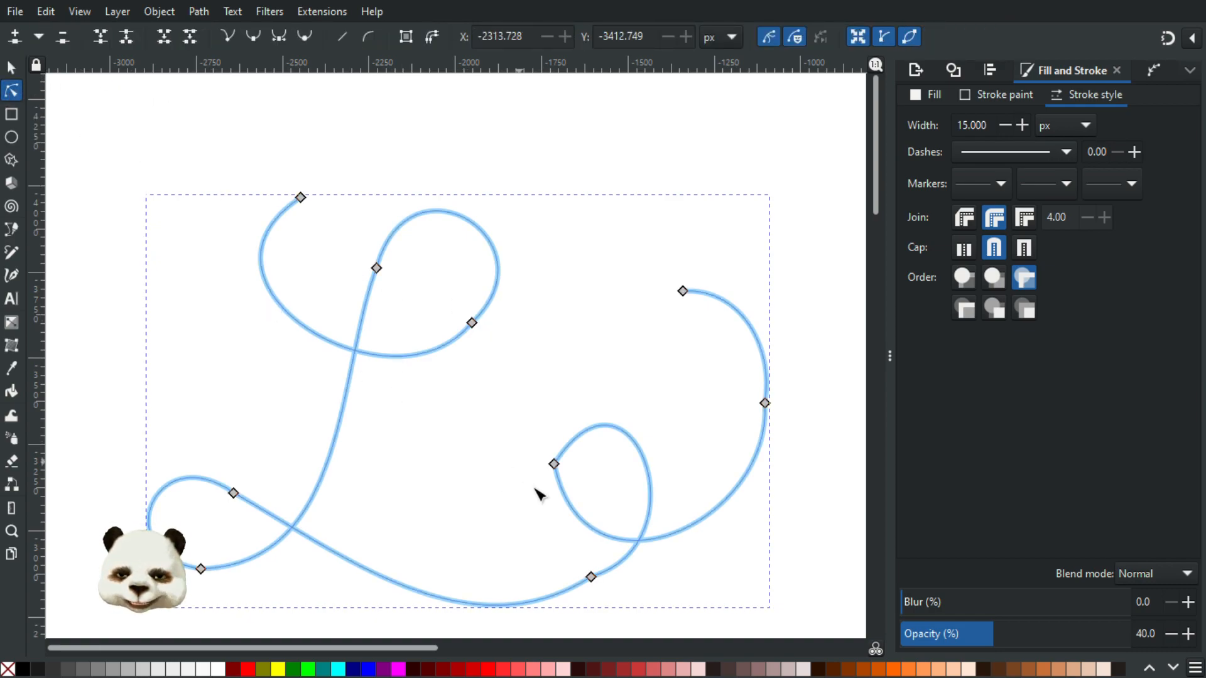
pyautogui.scroll(-1, 538, 441)
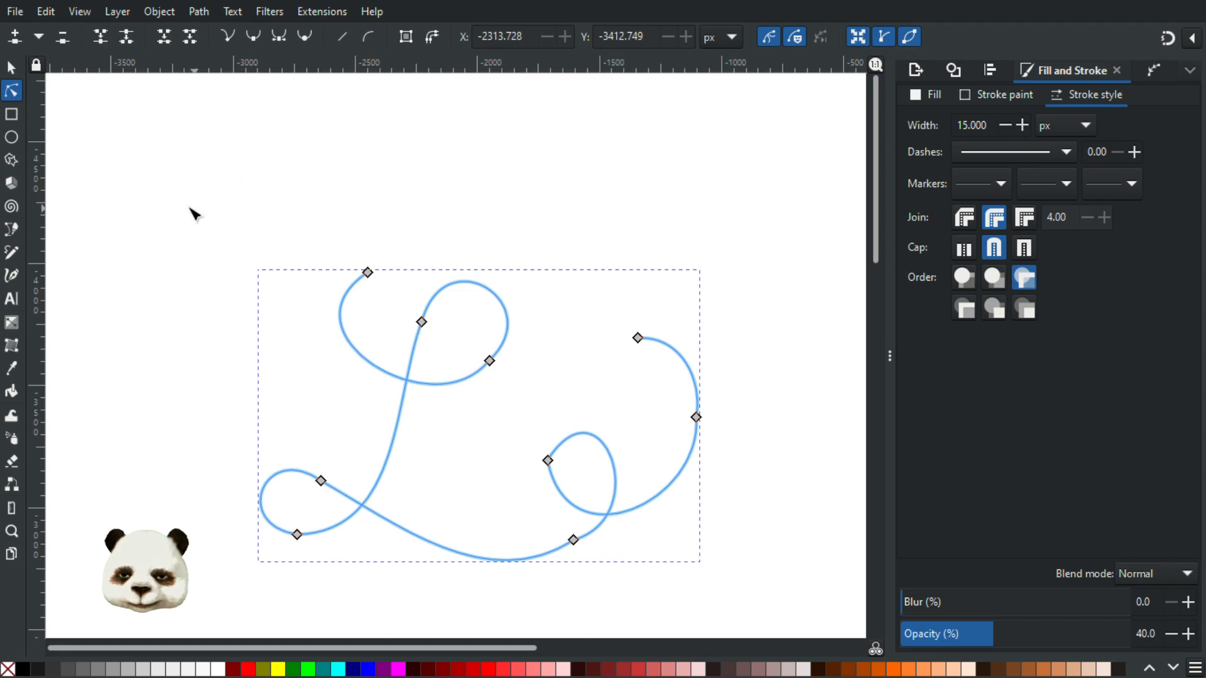
pyautogui.moveTo(139, 167); pyautogui.dragTo(781, 609)
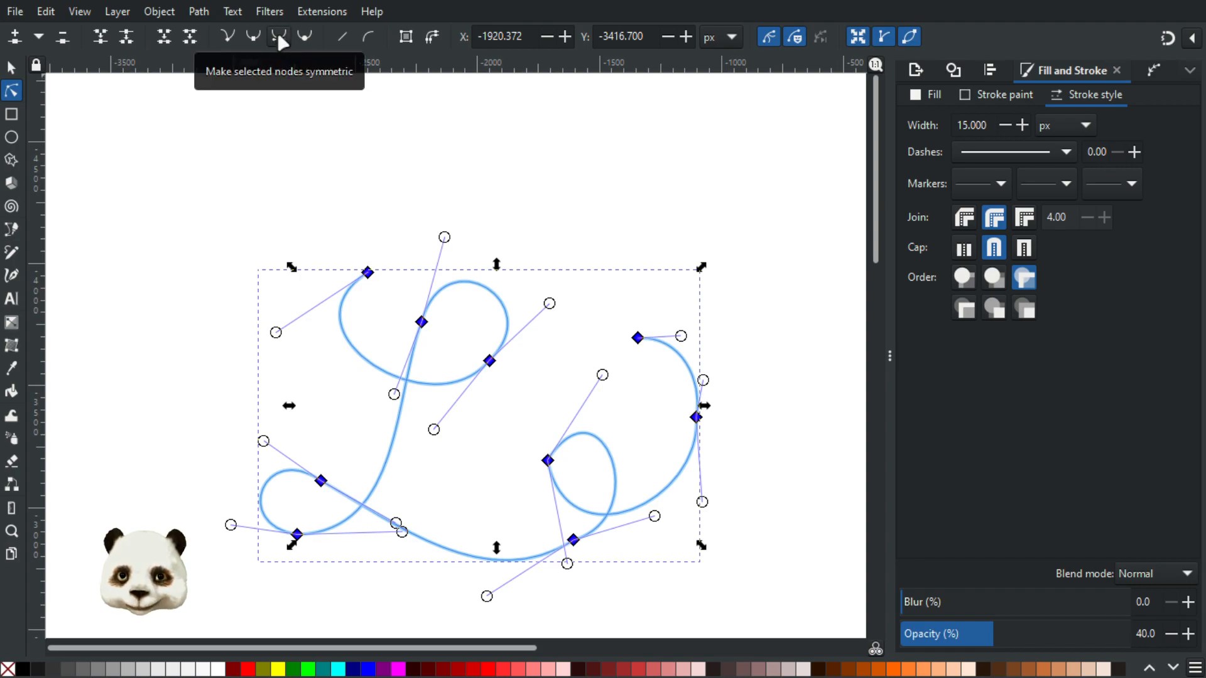
pyautogui.moveTo(445, 238)
pyautogui.mouseDown()
pyautogui.moveTo(410, 234)
pyautogui.moveTo(440, 241)
pyautogui.moveTo(422, 256)
pyautogui.moveTo(452, 263)
pyautogui.moveTo(417, 253)
pyautogui.moveTo(433, 268)
pyautogui.moveTo(440, 252)
pyautogui.mouseUp()
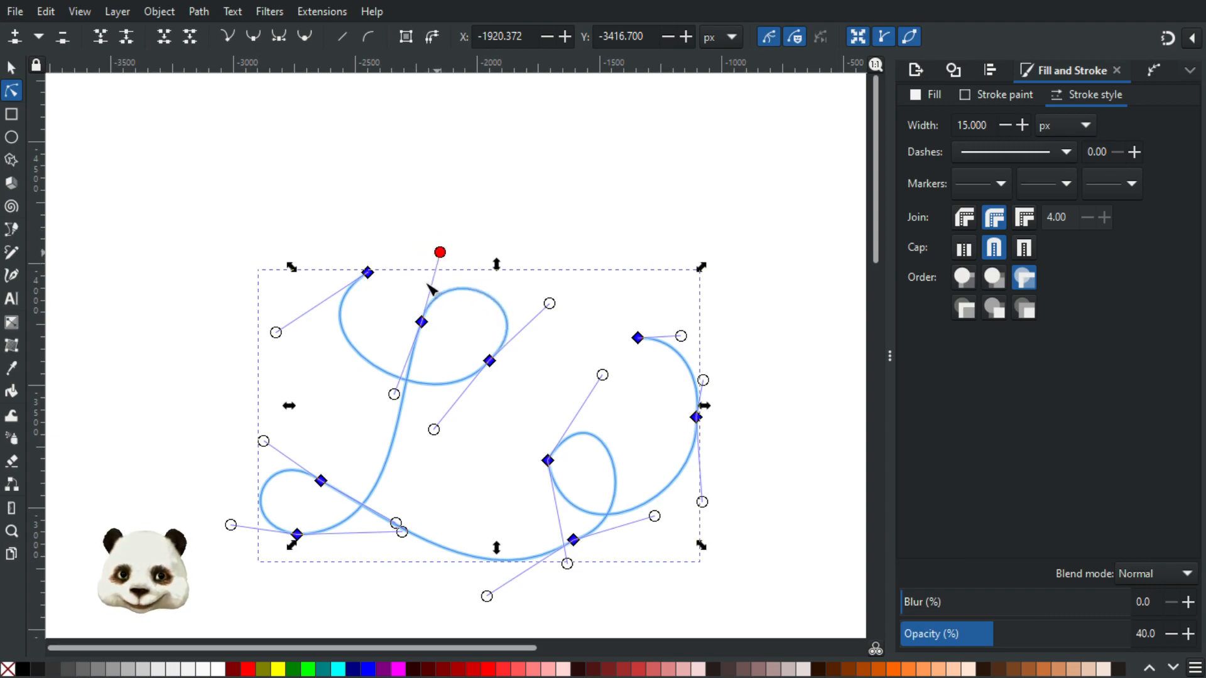
pyautogui.click(277, 37)
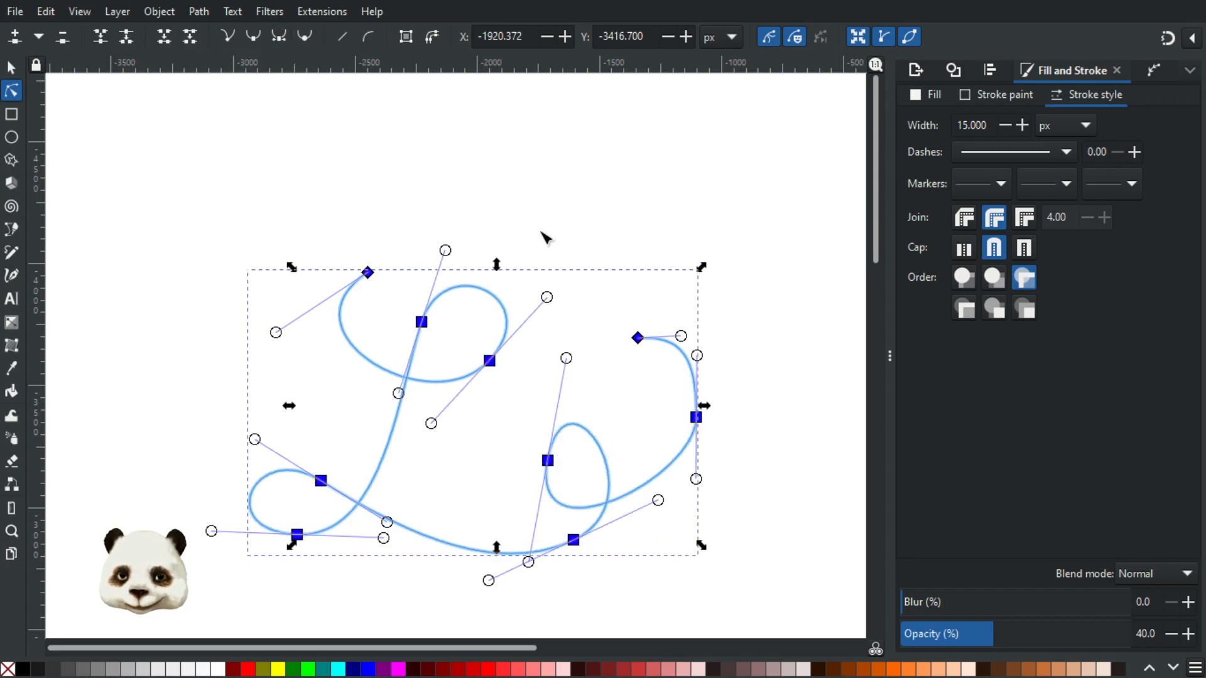
pyautogui.moveTo(445, 250)
pyautogui.mouseDown()
pyautogui.moveTo(423, 251)
pyautogui.moveTo(445, 247)
pyautogui.mouseUp()
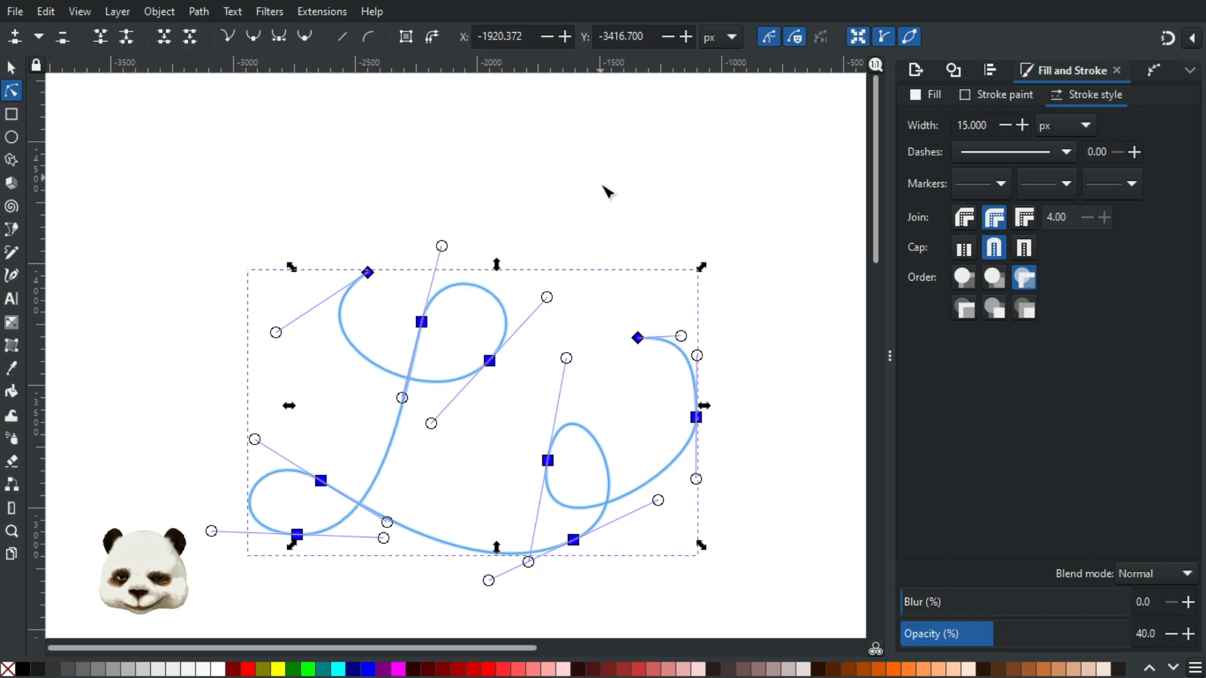
pyautogui.click(584, 244)
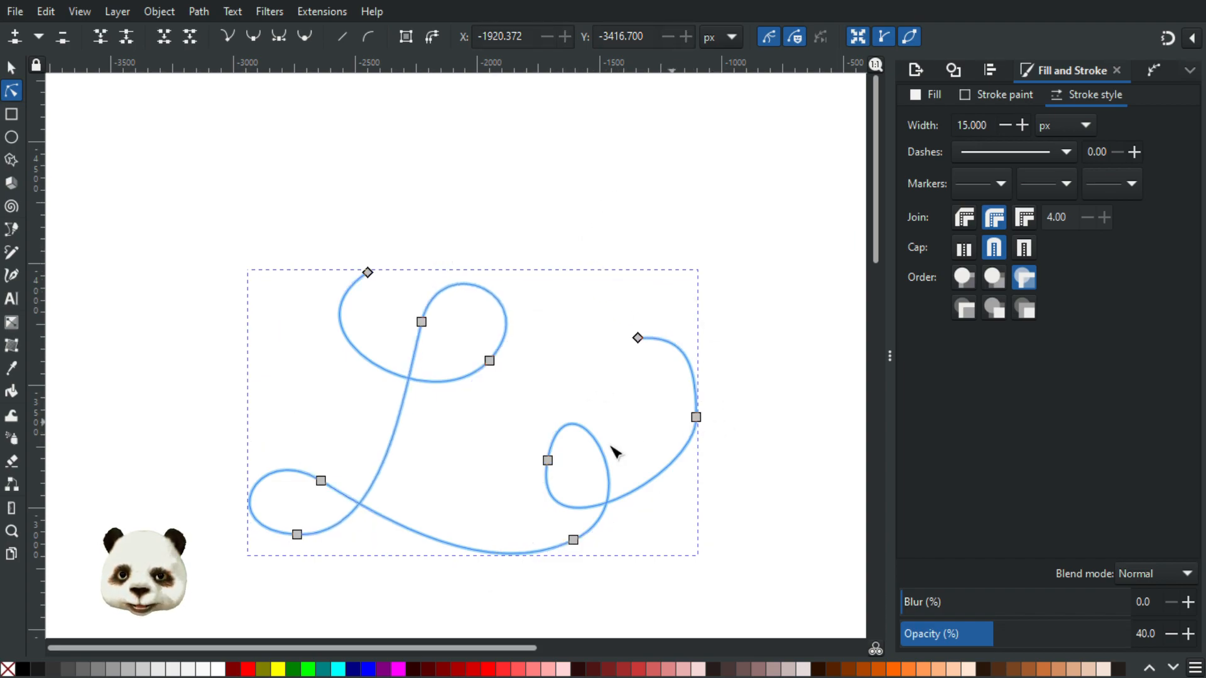
# Step: Move the left node of the small right-hand loop slightly up and left, and shorten its handles to round the loop
pyautogui.click(548, 460)
pyautogui.moveTo(547, 461); pyautogui.dragTo(538, 447)
pyautogui.moveTo(561, 339); pyautogui.dragTo(562, 373)
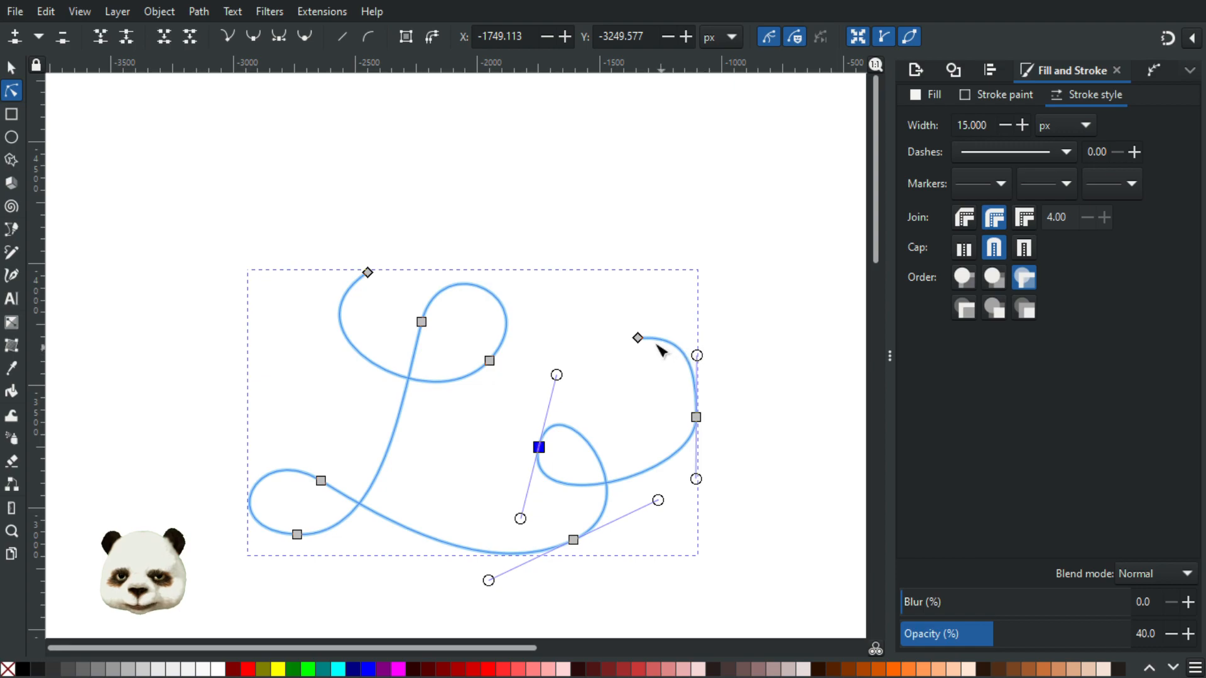
# Step: Move the path's right end node down-left and its neighbouring node slightly outward, tilt that neighbour's handles, and deselect the path
pyautogui.moveTo(637, 340)
pyautogui.mouseDown()
pyautogui.moveTo(619, 366)
pyautogui.moveTo(656, 350)
pyautogui.mouseUp()
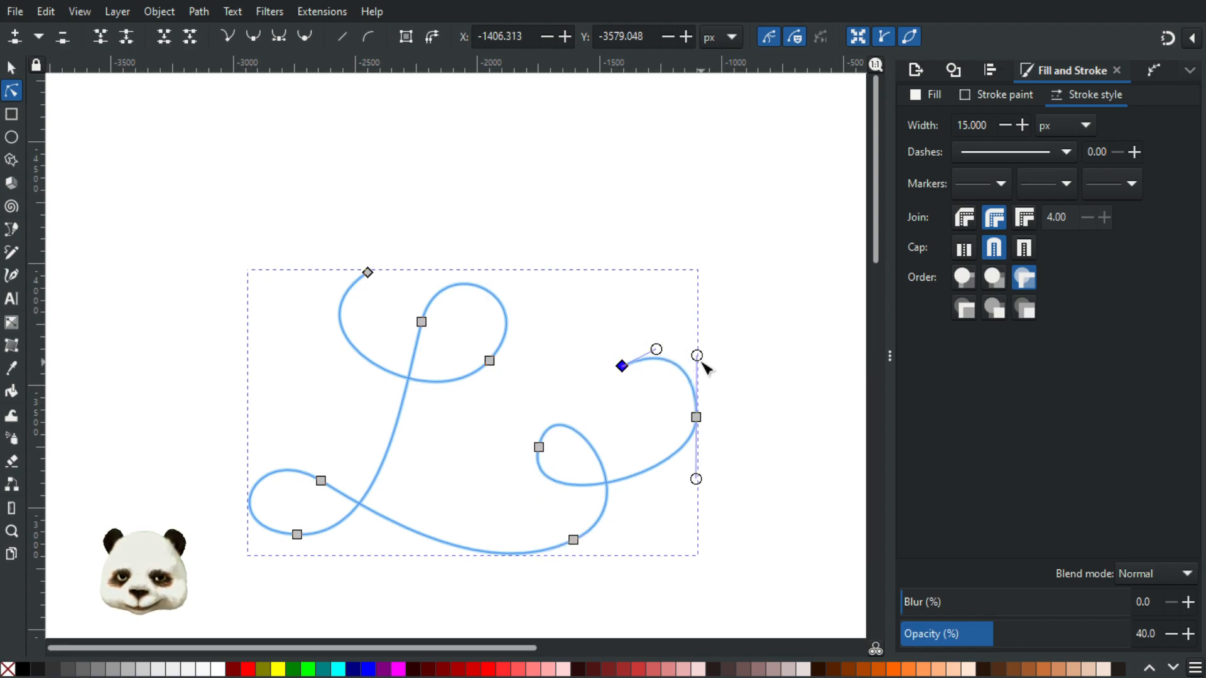
pyautogui.moveTo(696, 417); pyautogui.dragTo(708, 415)
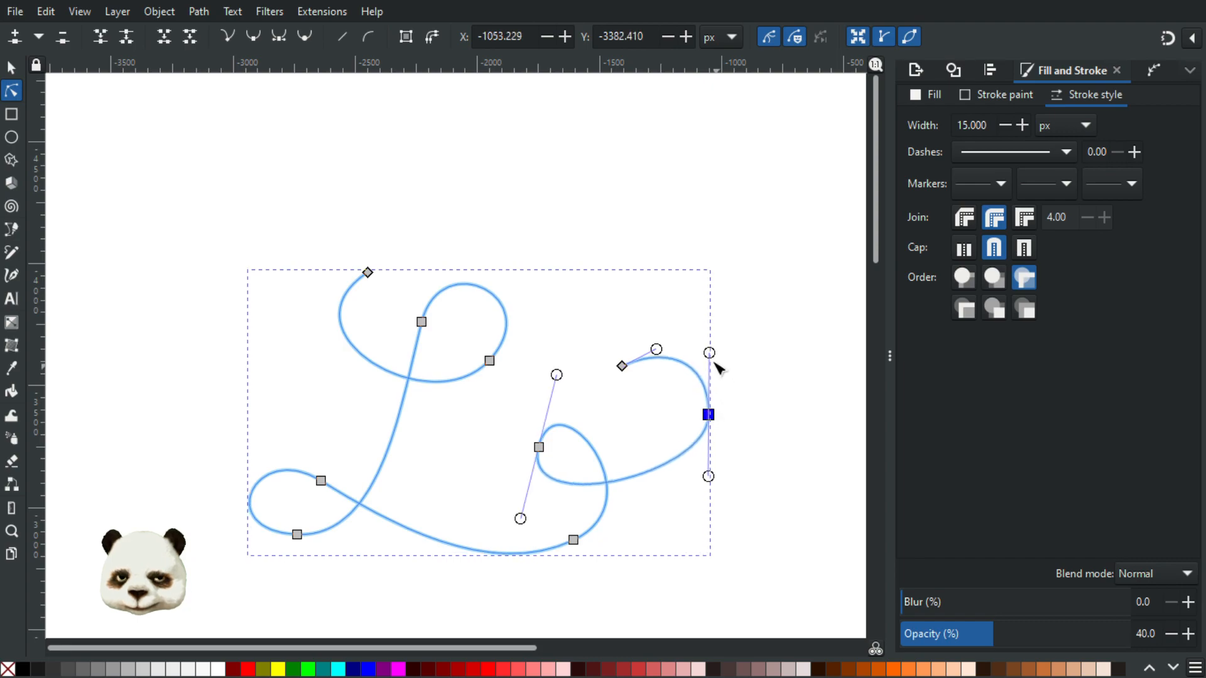
pyautogui.moveTo(714, 357); pyautogui.dragTo(717, 356)
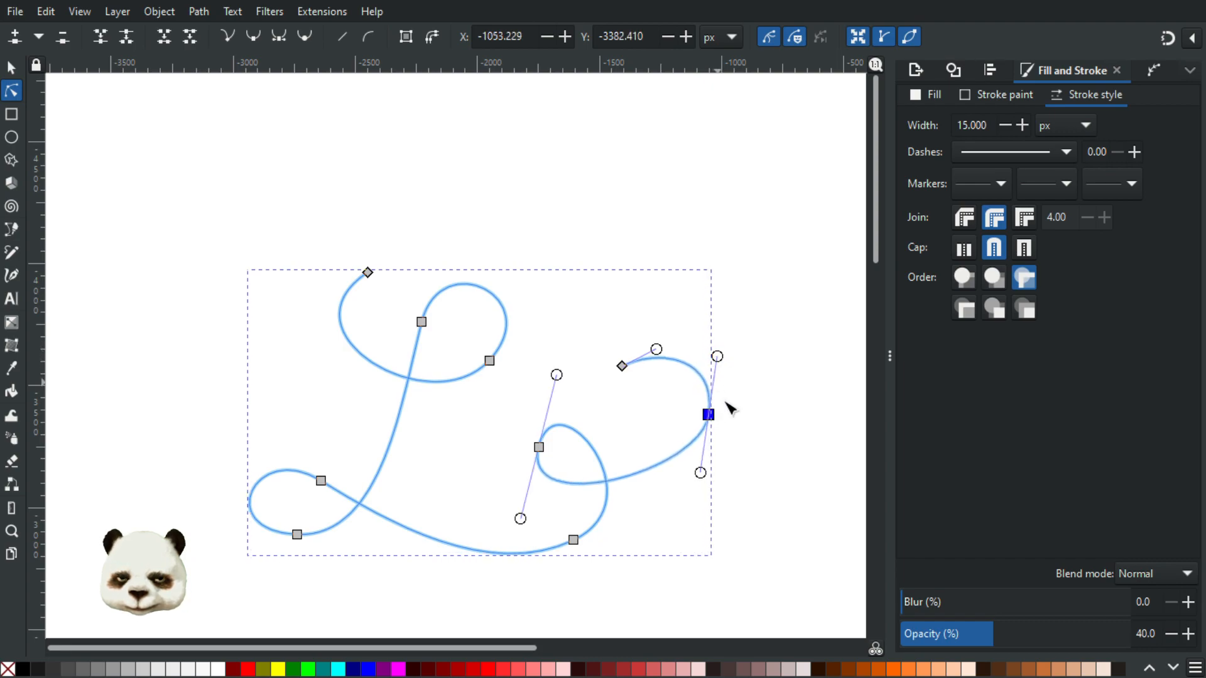
pyautogui.click(795, 426)
pyautogui.click(795, 425)
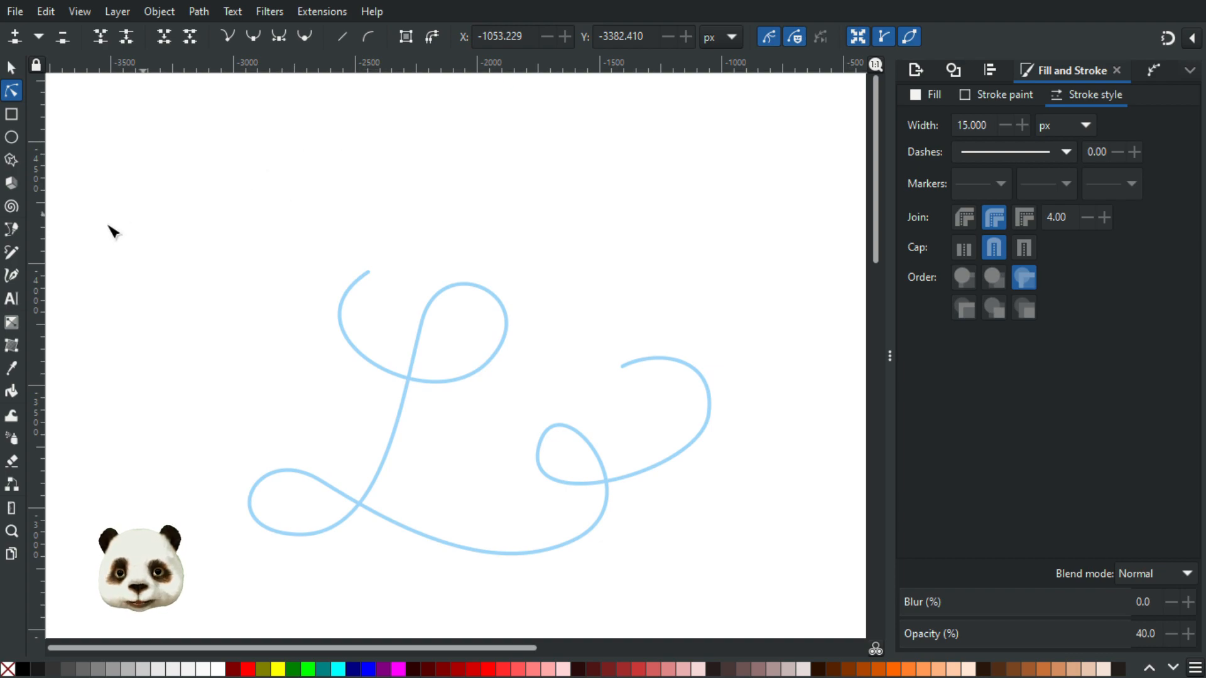
# Step: Set the Pencil tool's smoothing to 80 with empty canvas space available beside the existing path
pyautogui.click(11, 253)
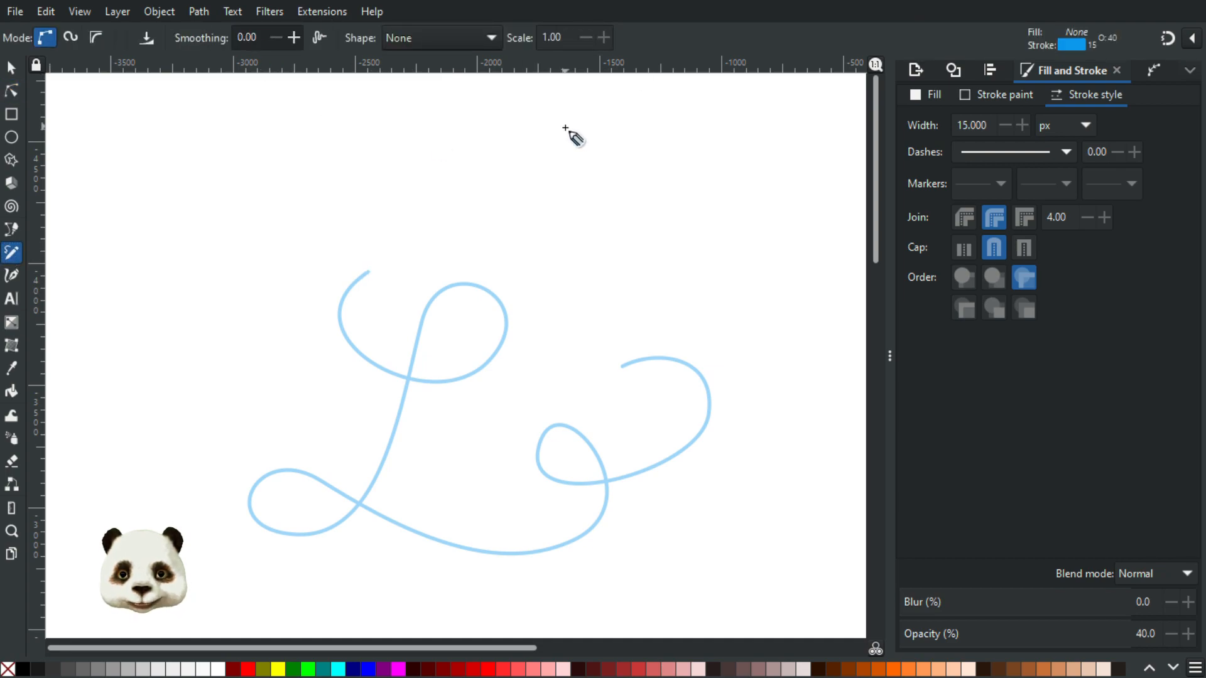
pyautogui.moveTo(576, 200); pyautogui.dragTo(469, 181)
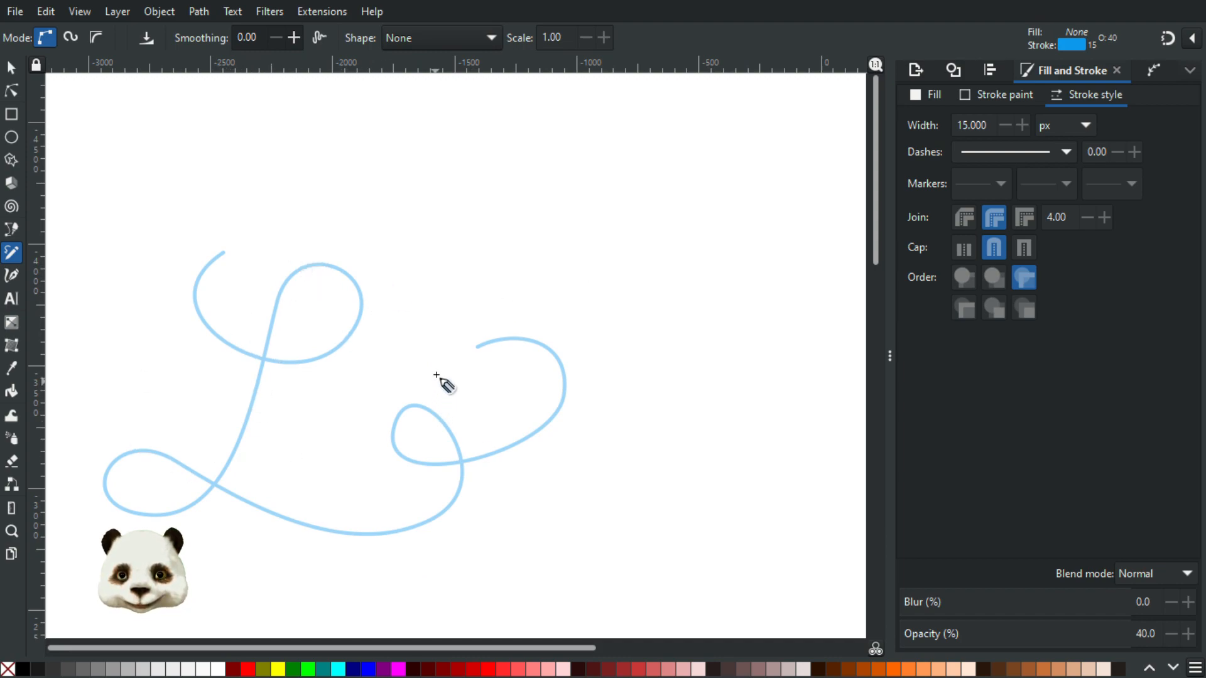
pyautogui.scroll(-1, 438, 292)
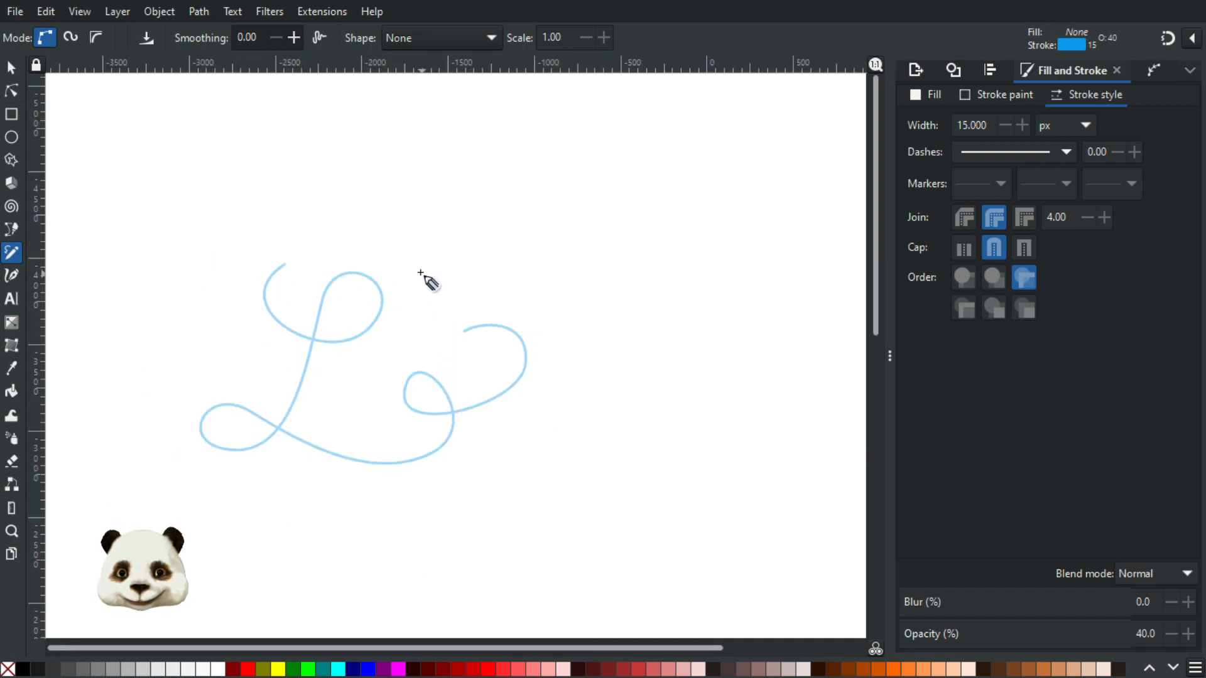
pyautogui.scroll(-1, 420, 272)
pyautogui.hscroll(4, 520, 261)
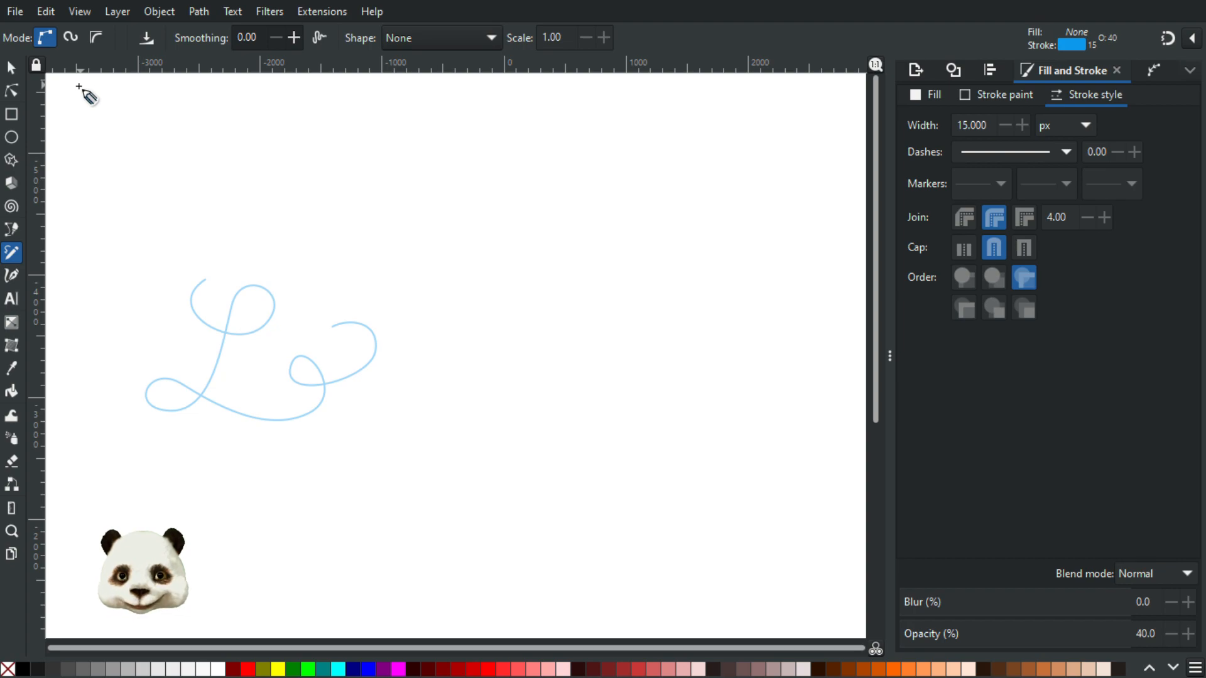
pyautogui.click(239, 37)
pyautogui.write('8')
pyautogui.press('Return')
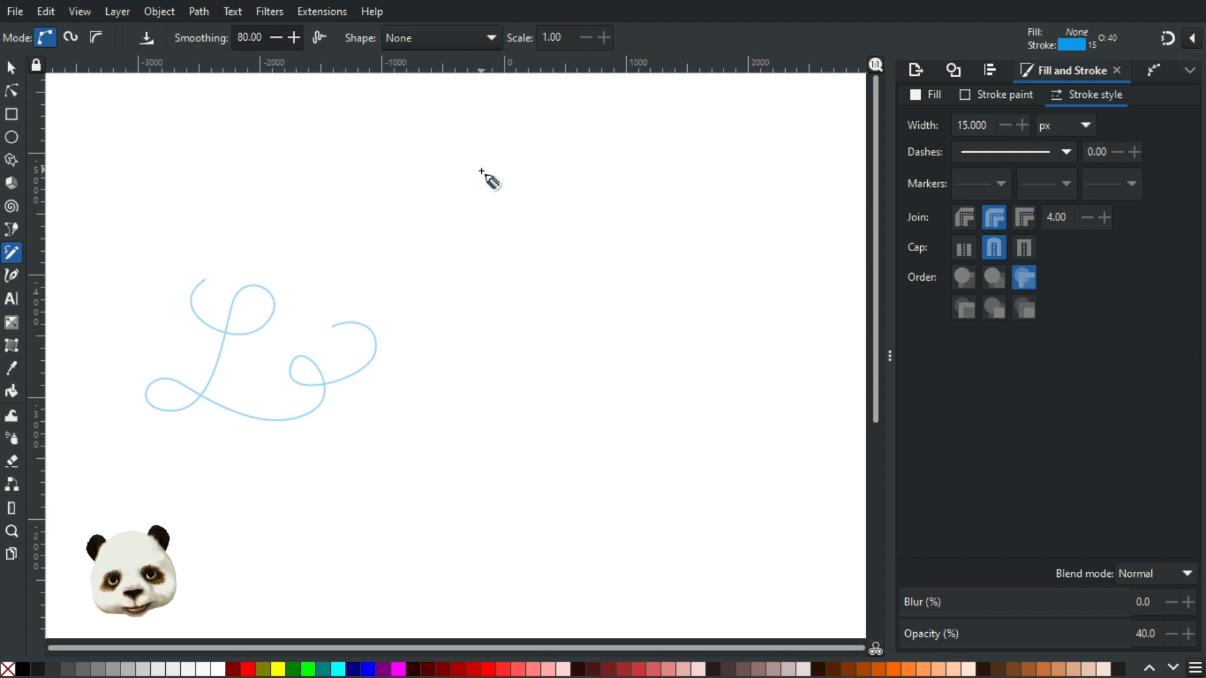
# Step: Draw a looping freehand path to the right of the first one to test the smoothing, and undo it
pyautogui.moveTo(498, 229)
pyautogui.mouseDown()
pyautogui.moveTo(612, 223)
pyautogui.moveTo(578, 189)
pyautogui.moveTo(531, 337)
pyautogui.moveTo(461, 346)
pyautogui.moveTo(515, 319)
pyautogui.moveTo(609, 356)
pyautogui.moveTo(690, 299)
pyautogui.moveTo(643, 303)
pyautogui.moveTo(744, 316)
pyautogui.moveTo(702, 199)
pyautogui.mouseUp()
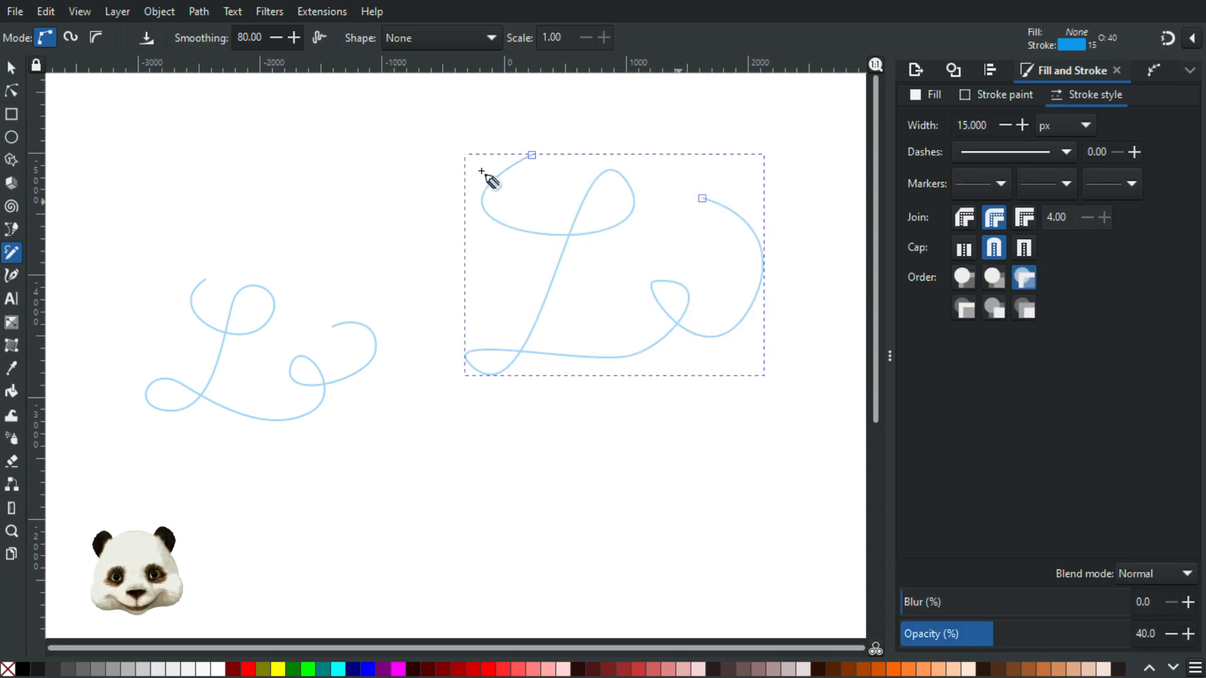
pyautogui.hotkey('ctrl', 'z')
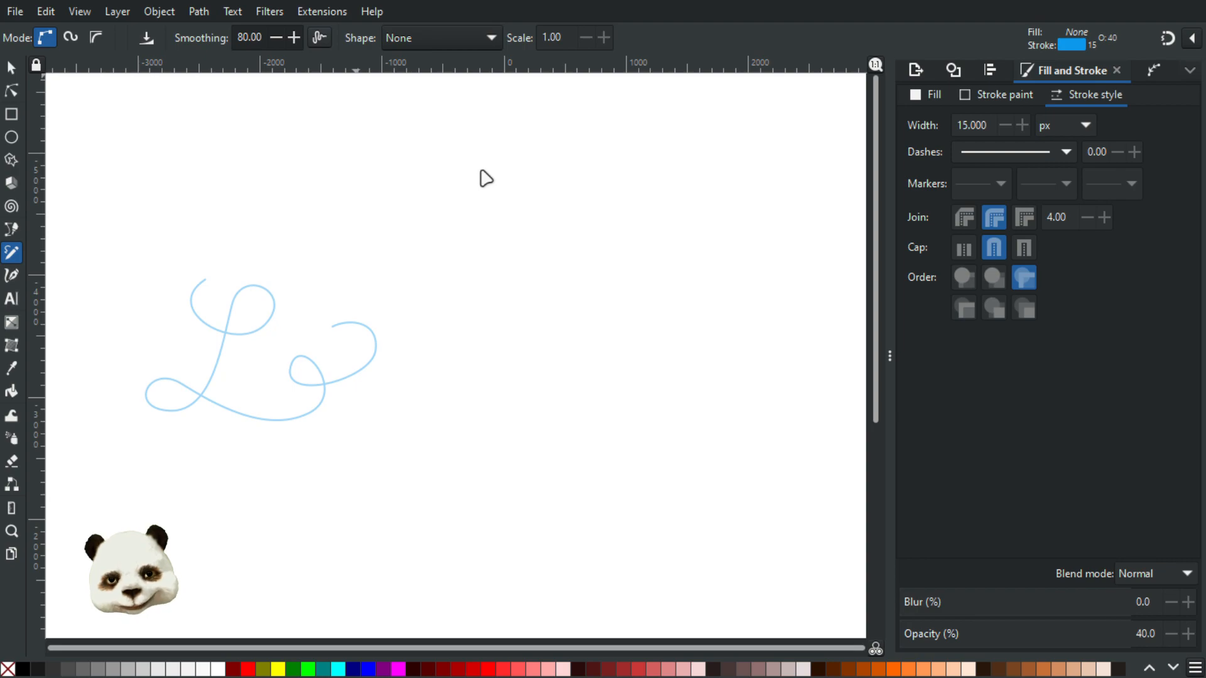
# Step: Enable the LPE-based interactive simplify option for the Pencil tool
pyautogui.click(319, 38)
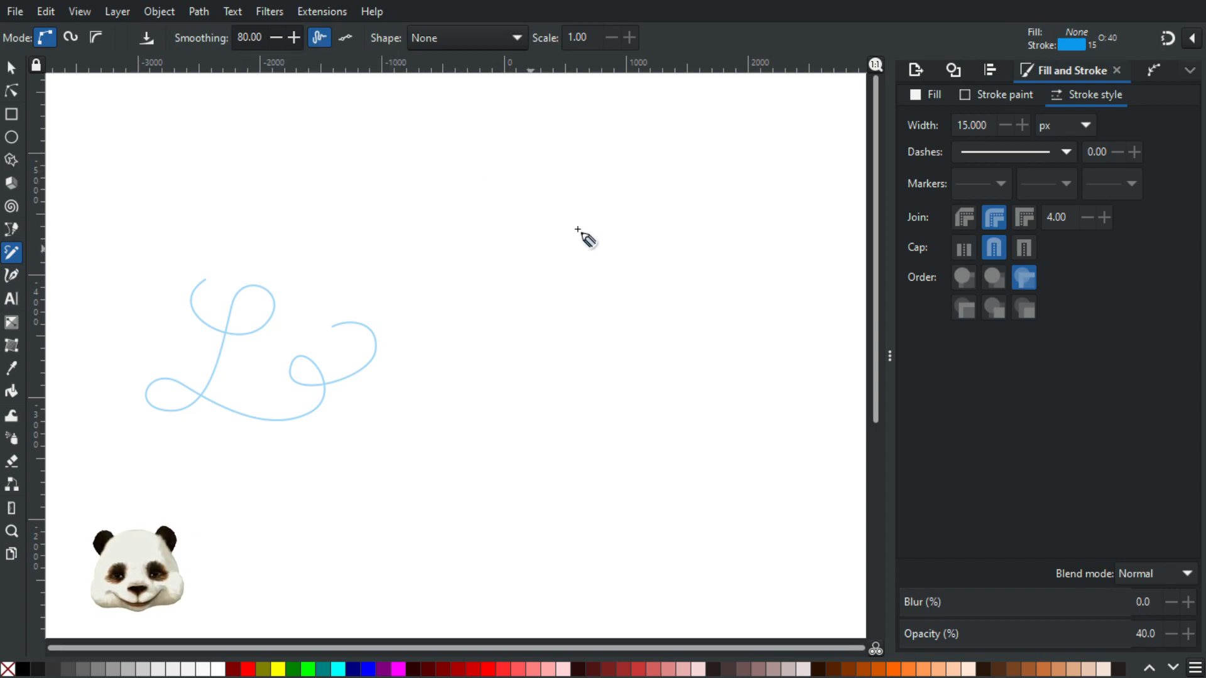
# Step: Draw an L-shaped looping freehand path to the right of the existing one and display its nodes for editing
pyautogui.moveTo(548, 256)
pyautogui.mouseDown()
pyautogui.moveTo(553, 313)
pyautogui.moveTo(576, 359)
pyautogui.moveTo(609, 382)
pyautogui.moveTo(682, 363)
pyautogui.moveTo(701, 239)
pyautogui.mouseUp()
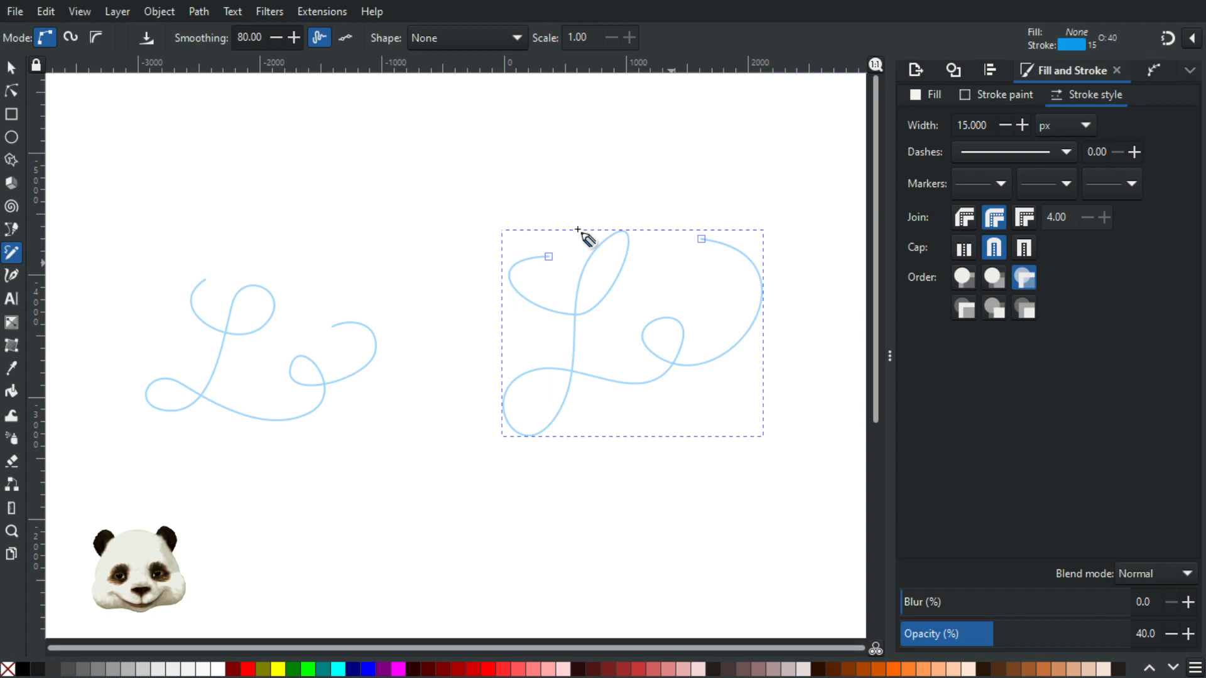
pyautogui.click(10, 89)
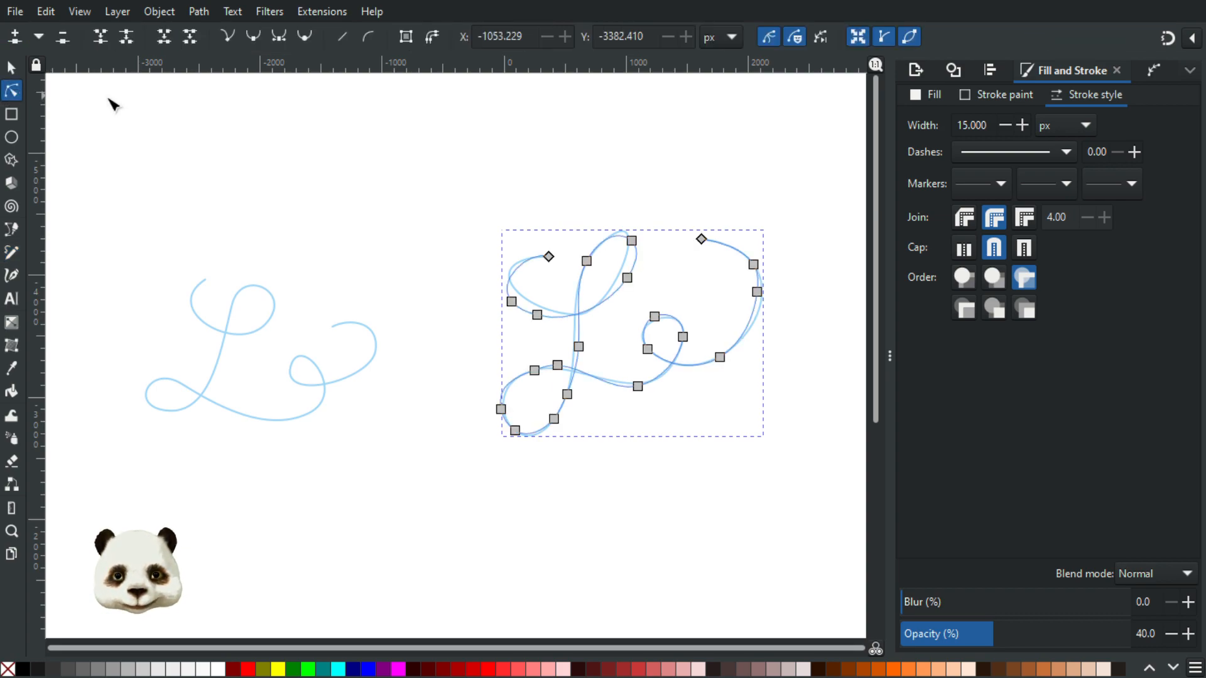
pyautogui.scroll(1, 686, 307)
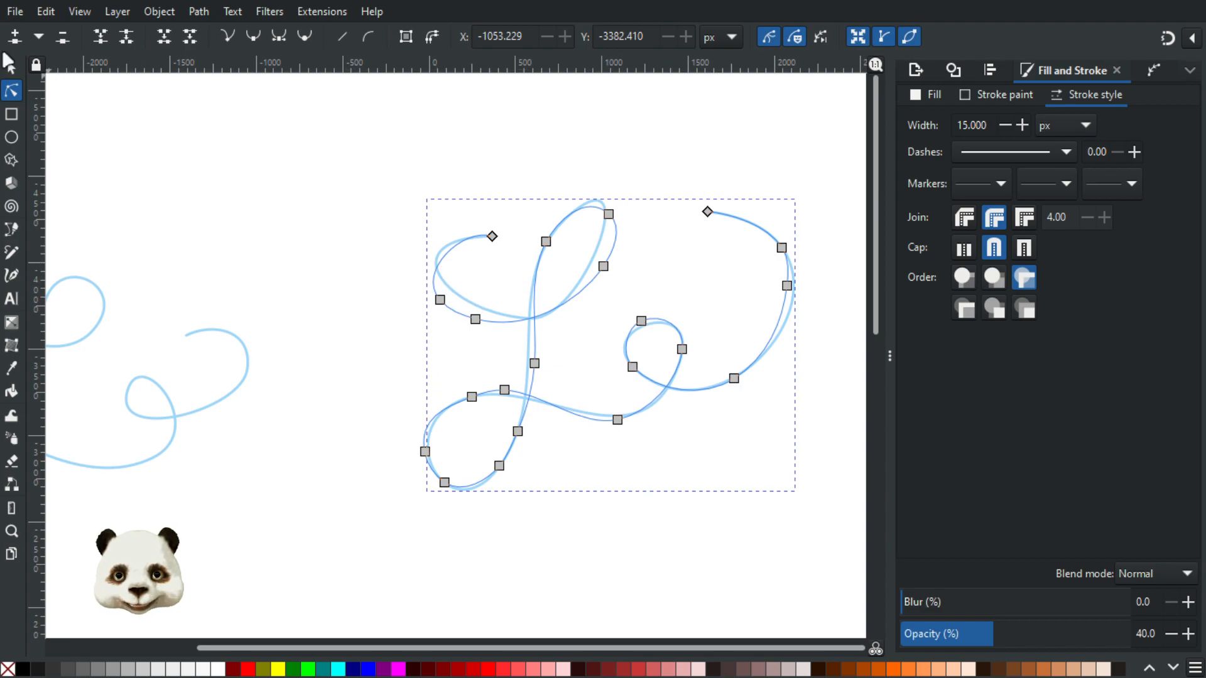
pyautogui.click(10, 254)
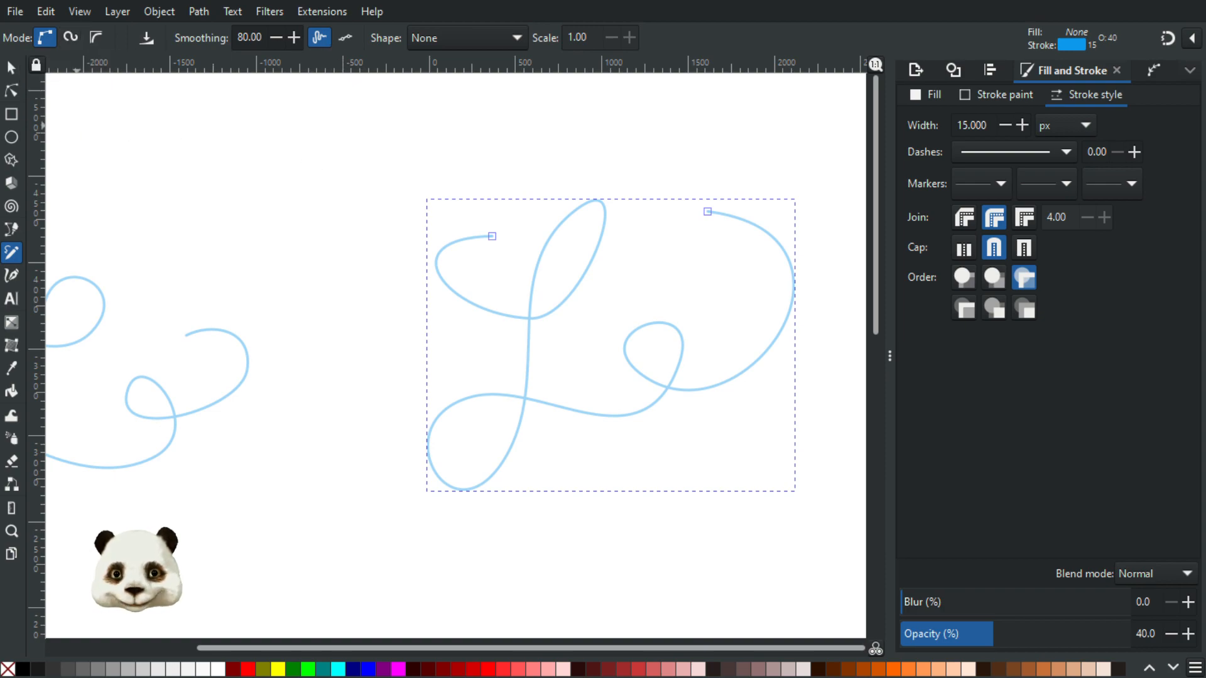
pyautogui.click(13, 94)
# Step: Slightly reposition the nodes around the new path's left curl and upper loop, and deselect the path
pyautogui.click(437, 284)
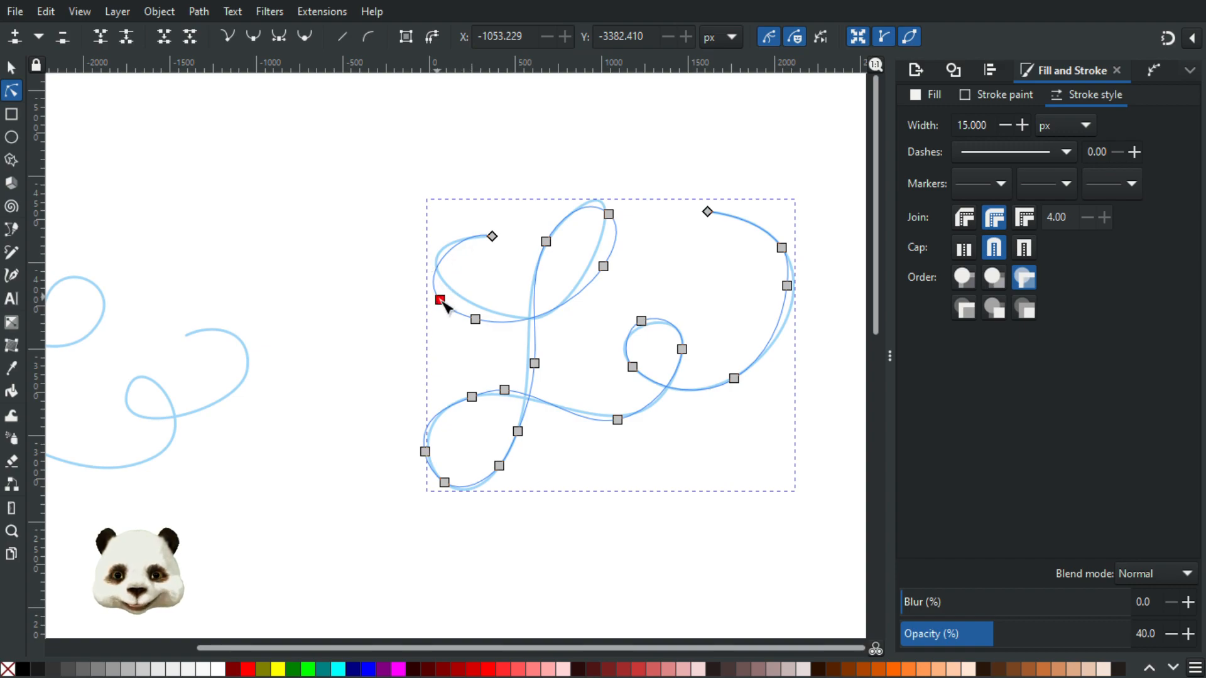
pyautogui.moveTo(439, 286); pyautogui.dragTo(491, 321)
pyautogui.moveTo(607, 270); pyautogui.dragTo(605, 277)
pyautogui.moveTo(611, 217); pyautogui.dragTo(616, 201)
pyautogui.moveTo(545, 241); pyautogui.dragTo(539, 243)
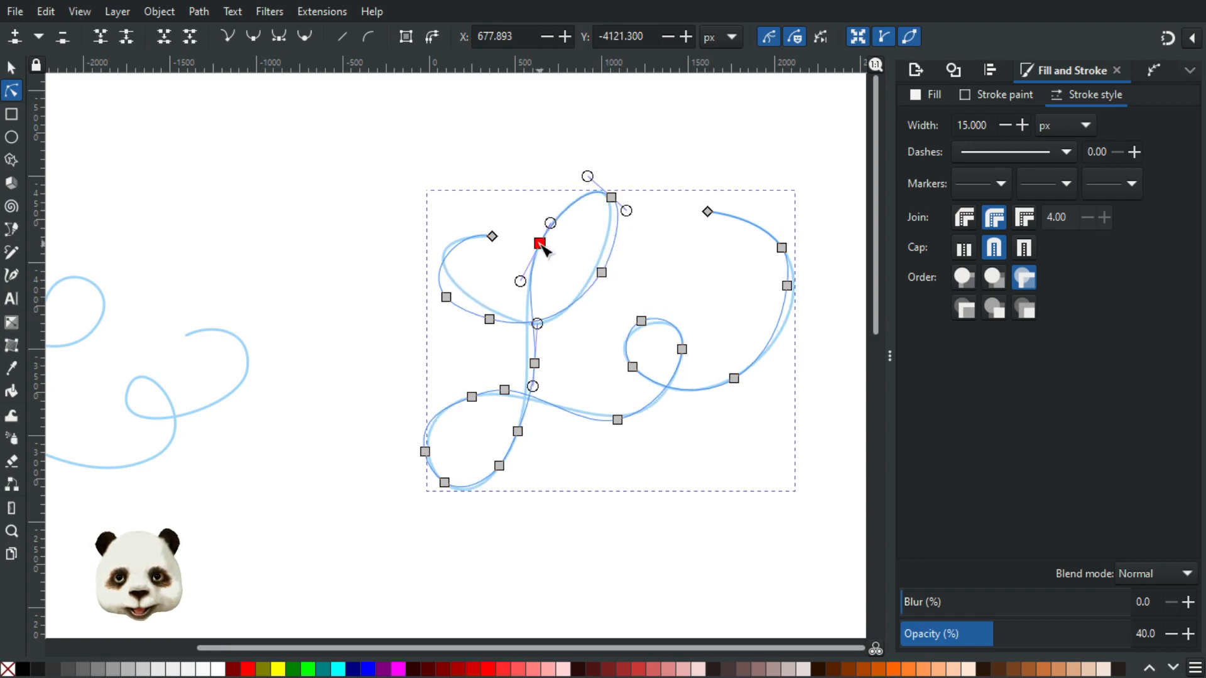
pyautogui.press('Escape')
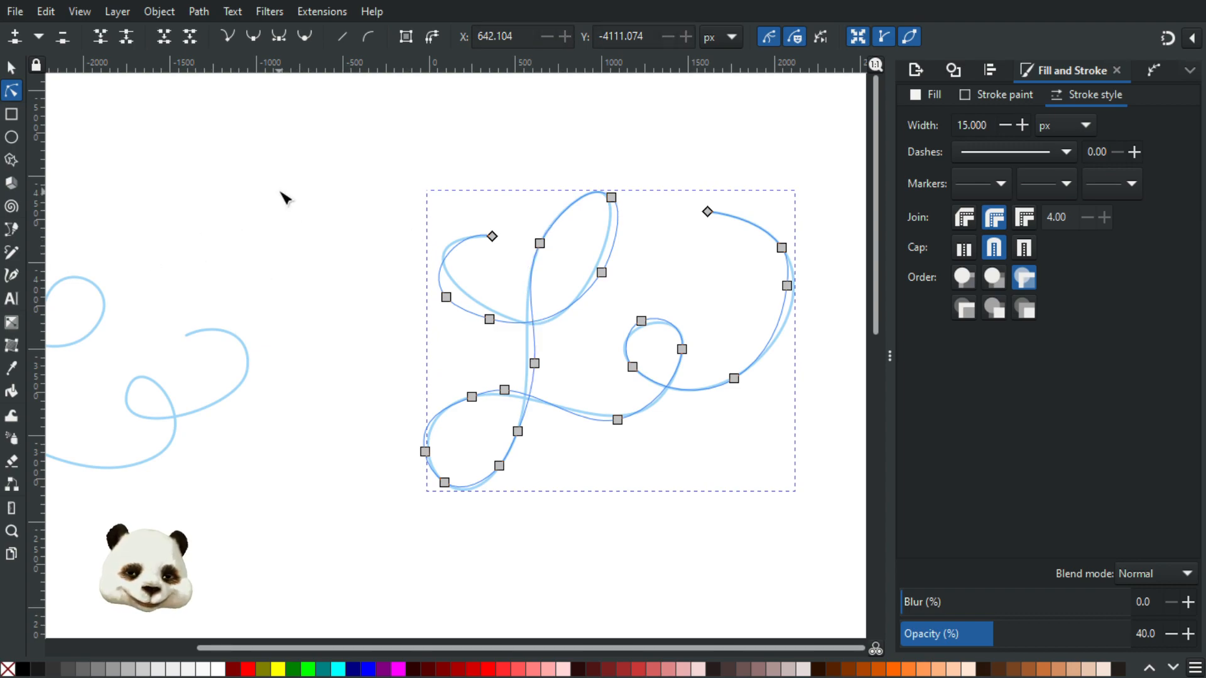
pyautogui.press('Escape')
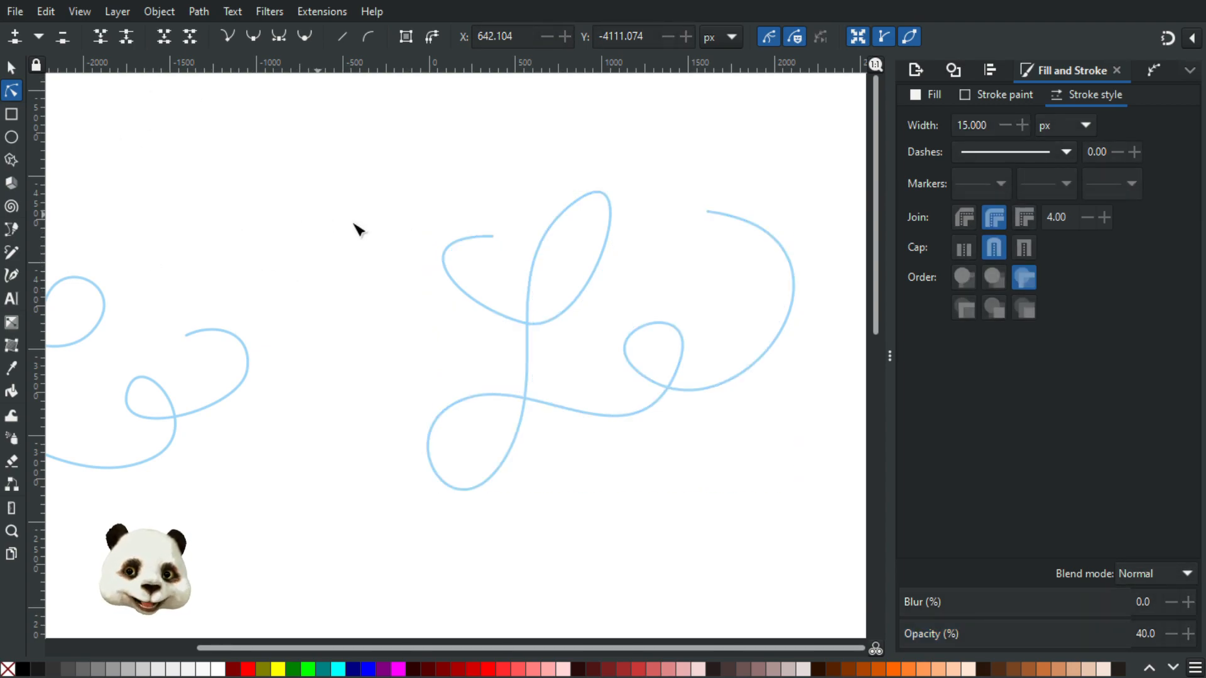
# Step: Return to the Pencil tool with both freehand paths and empty canvas around them in view
pyautogui.scroll(-2, 134, 372)
pyautogui.moveTo(254, 309); pyautogui.dragTo(516, 275)
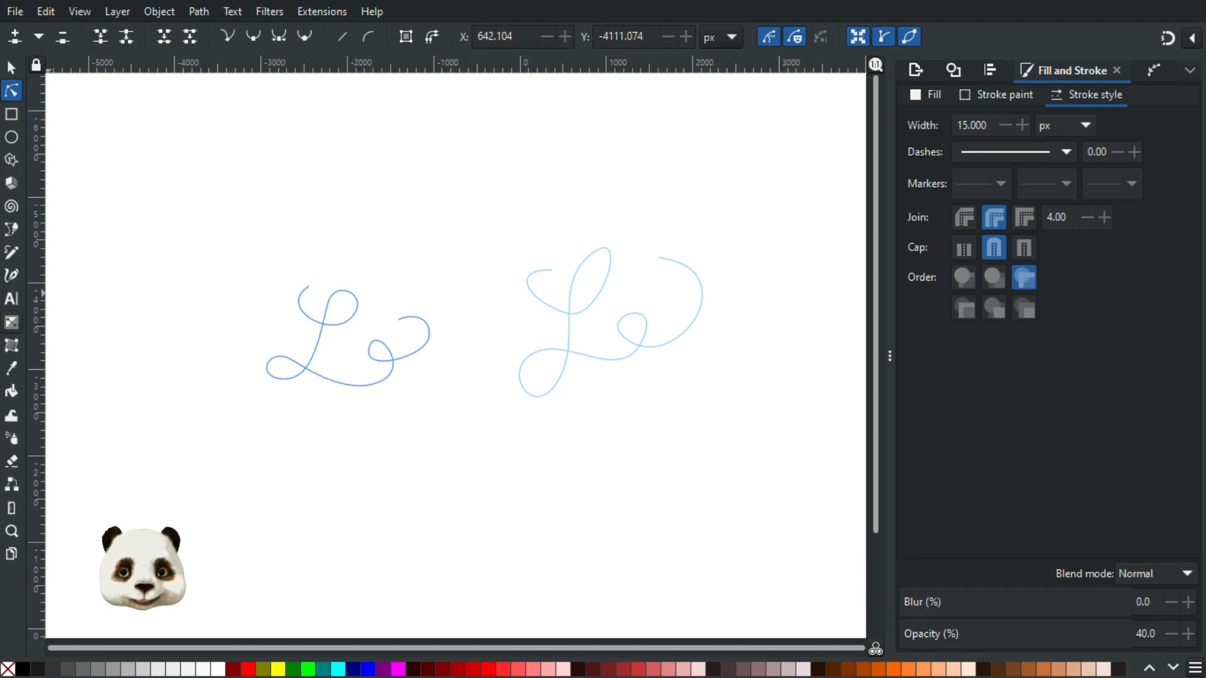
pyautogui.click(9, 254)
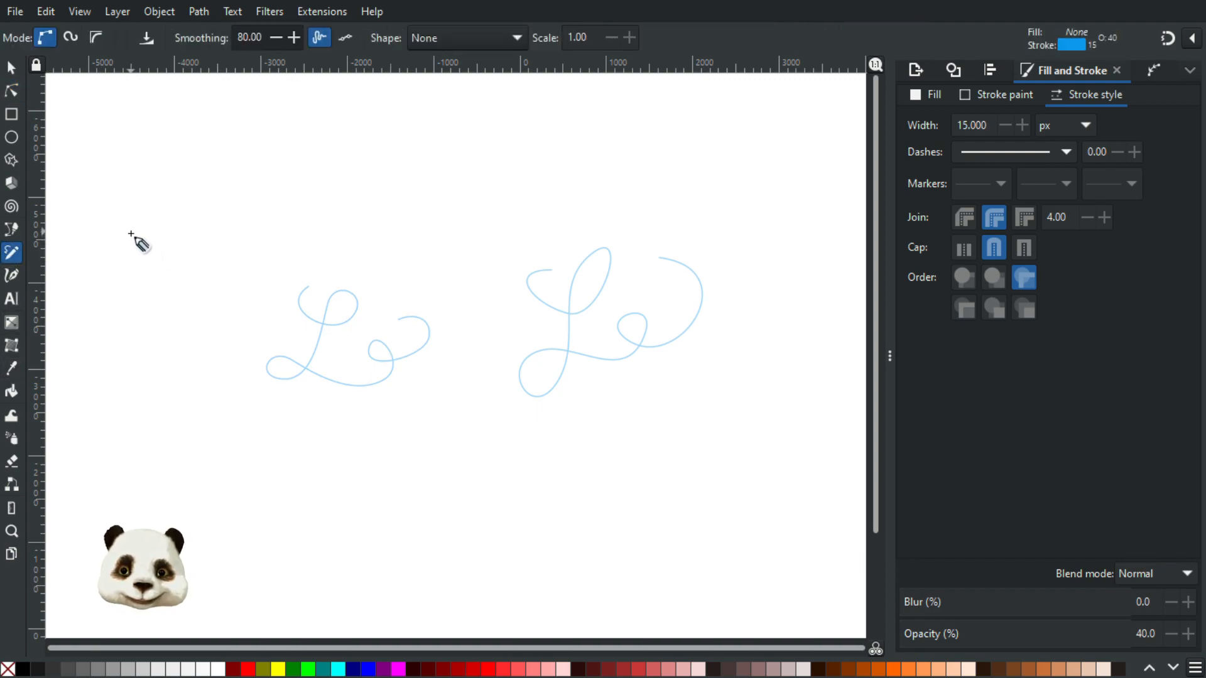
pyautogui.hscroll(3, 500, 391)
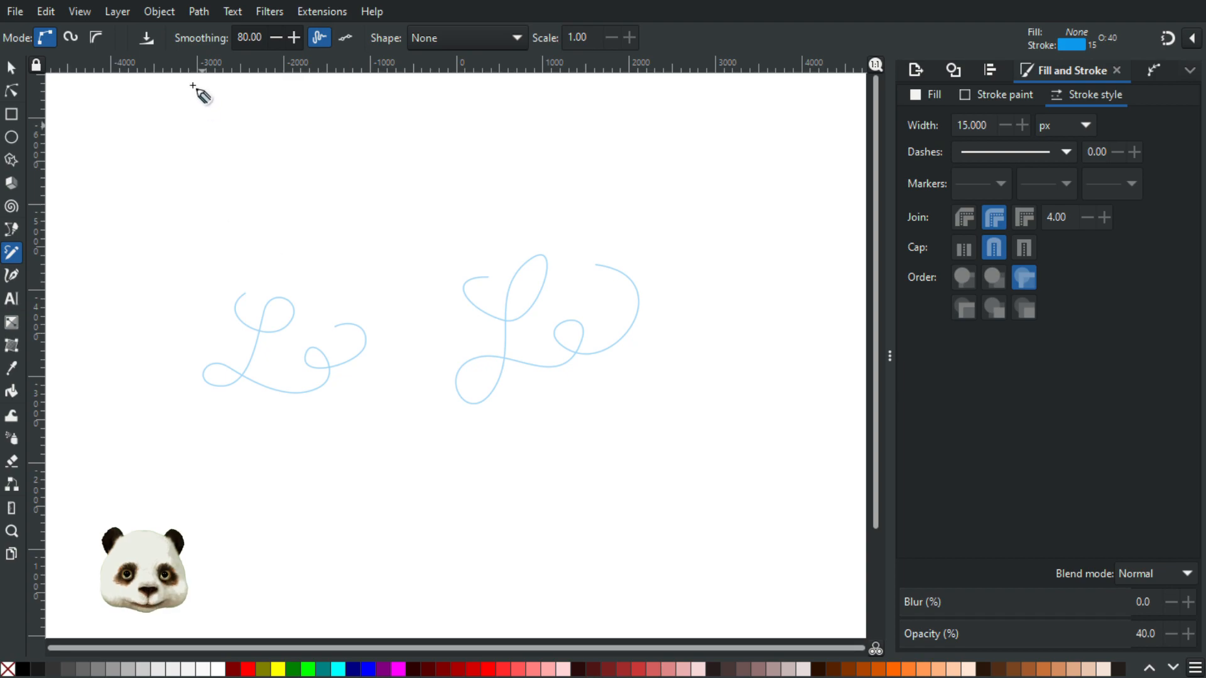
pyautogui.click(477, 38)
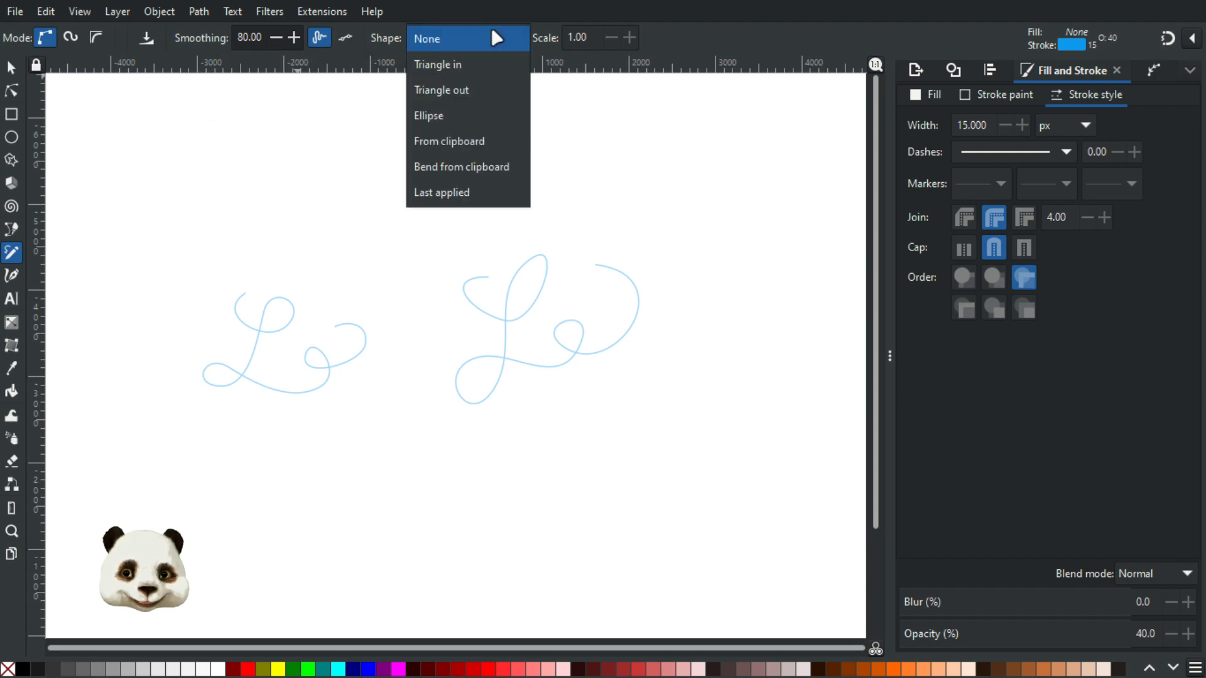
pyautogui.click(483, 39)
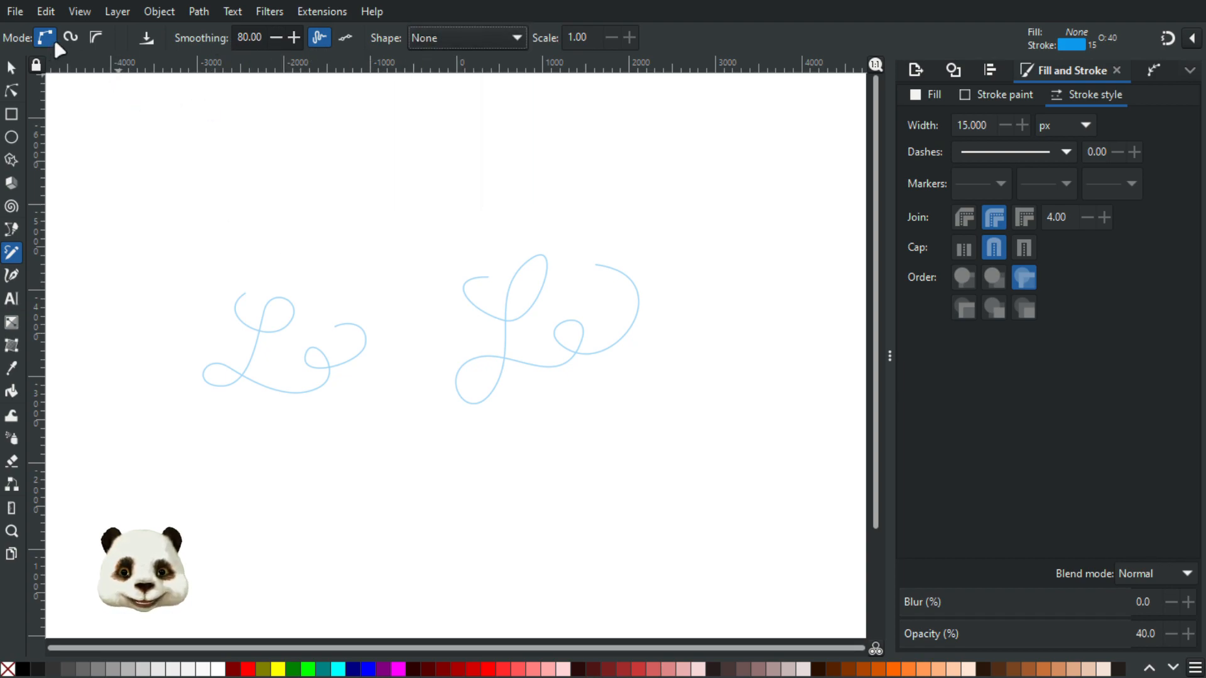
pyautogui.click(96, 37)
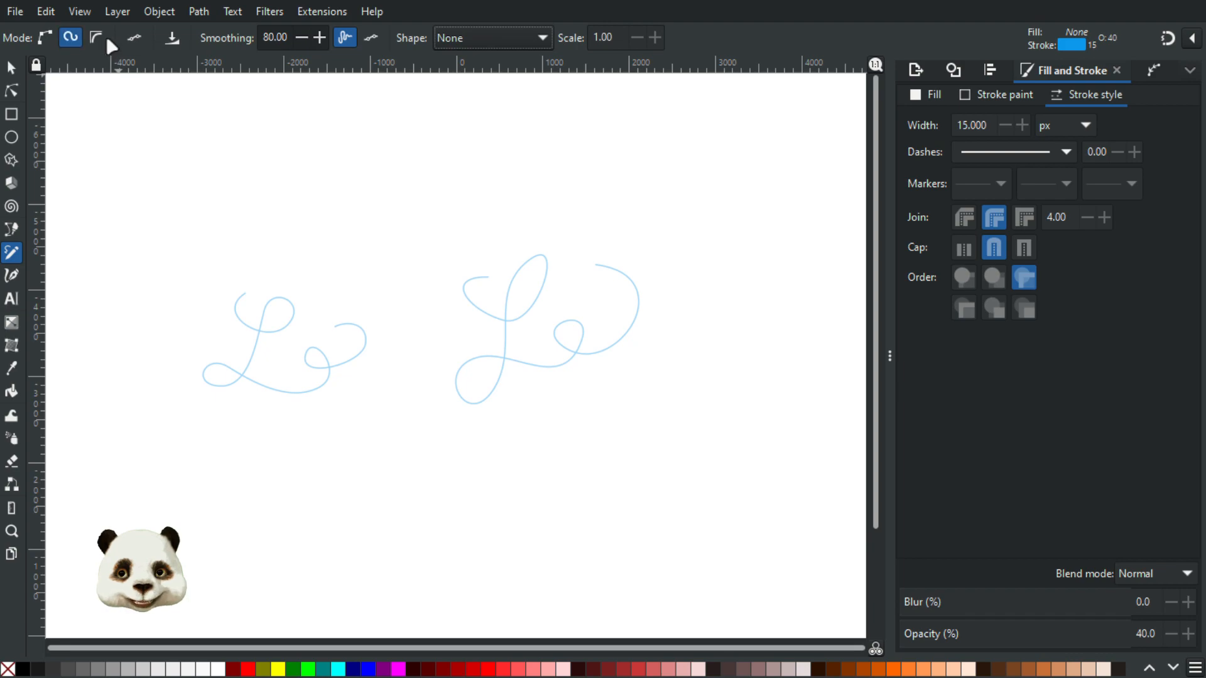
pyautogui.click(45, 36)
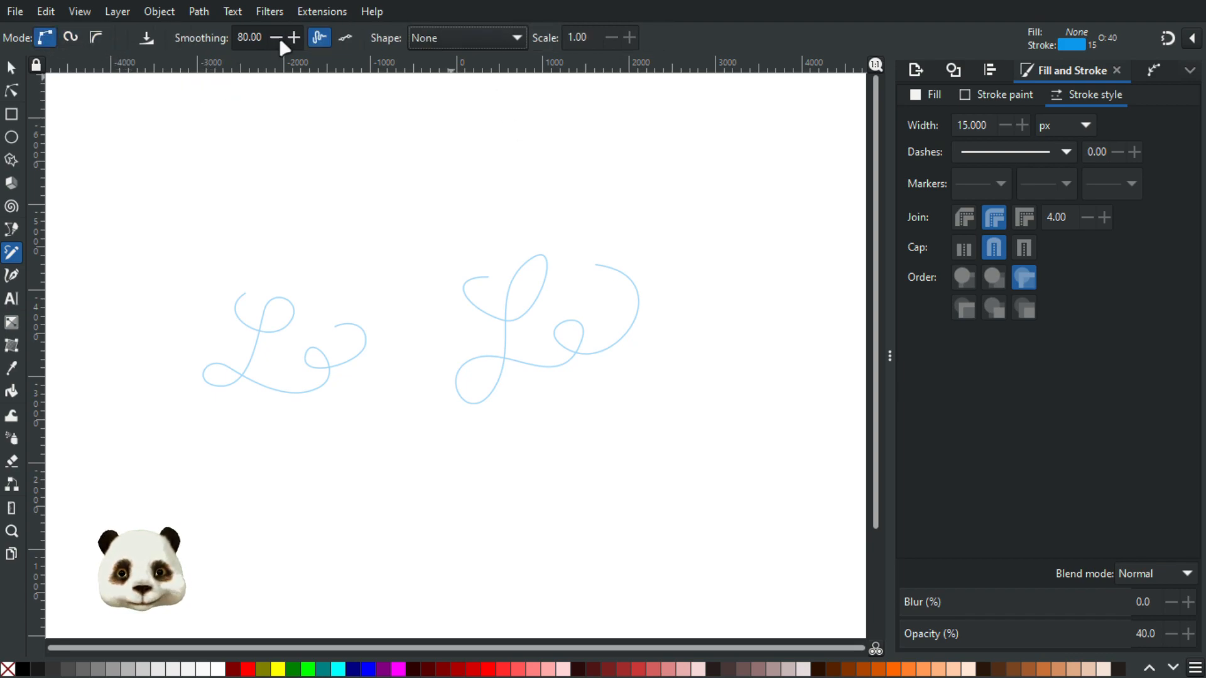
# Step: Enable pressure input for the Pencil and draw a wide curved stroke below the paths and a winding stroke to their right
pyautogui.click(148, 41)
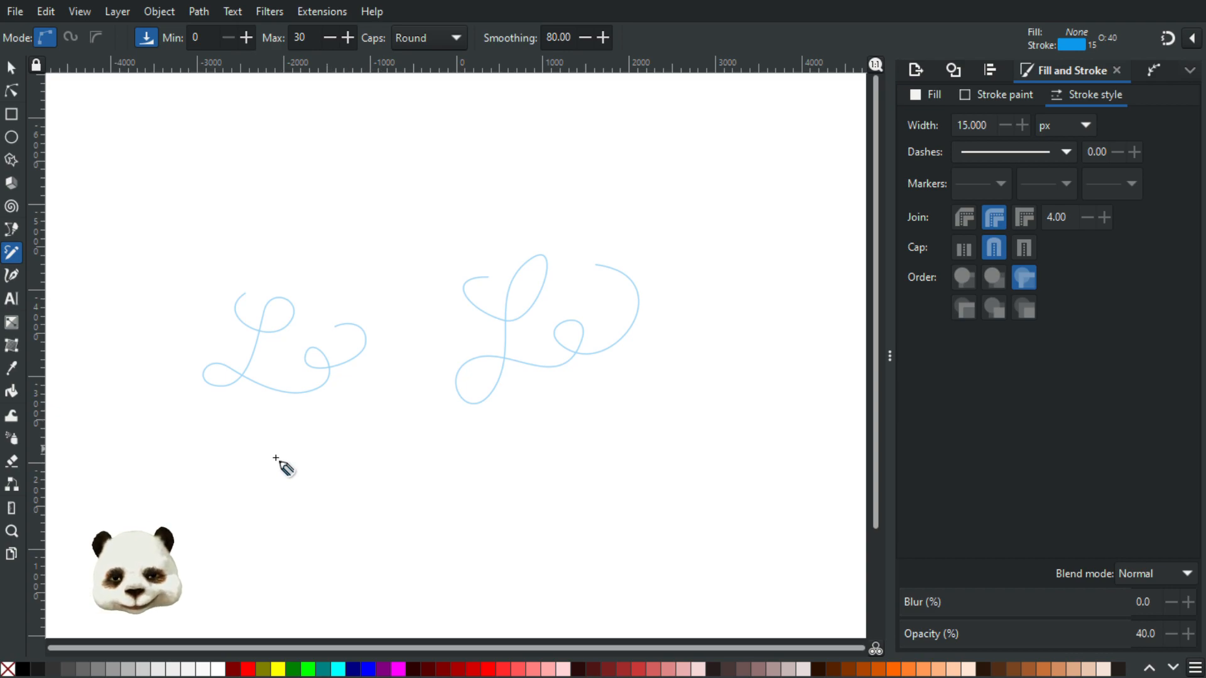
pyautogui.moveTo(177, 457)
pyautogui.mouseDown()
pyautogui.moveTo(290, 497)
pyautogui.moveTo(434, 485)
pyautogui.moveTo(547, 501)
pyautogui.moveTo(619, 472)
pyautogui.moveTo(660, 417)
pyautogui.mouseUp()
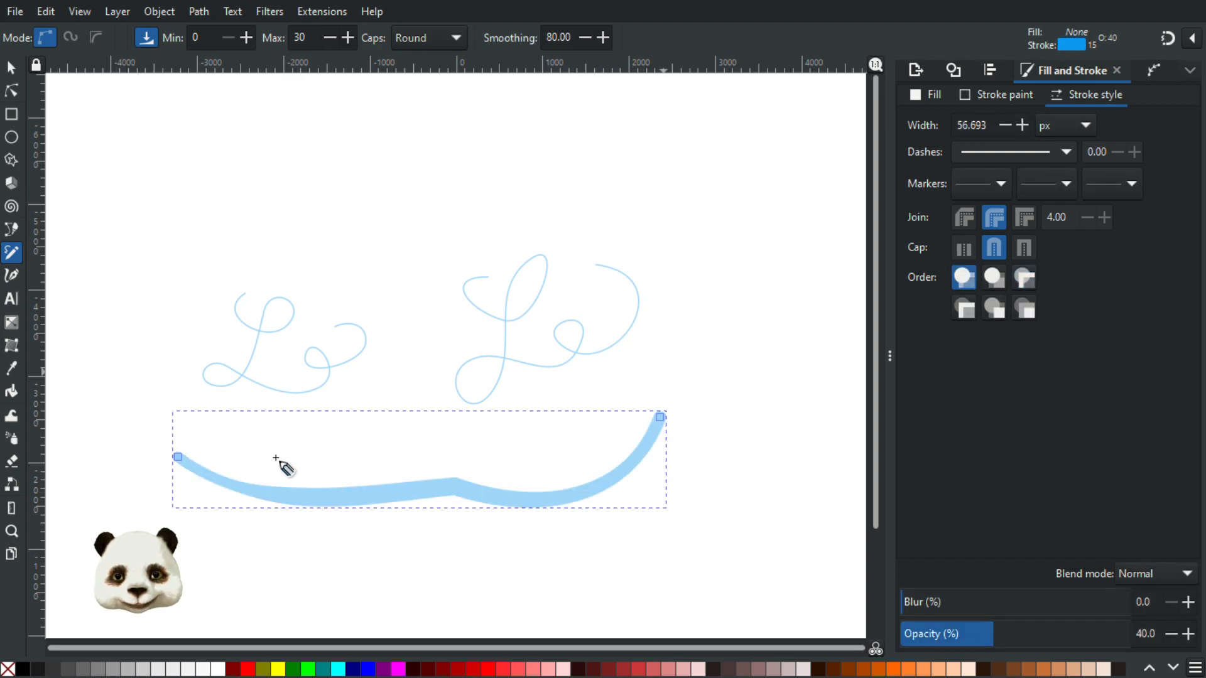
pyautogui.moveTo(694, 119)
pyautogui.mouseDown()
pyautogui.moveTo(681, 150)
pyautogui.moveTo(763, 177)
pyautogui.moveTo(739, 216)
pyautogui.moveTo(662, 208)
pyautogui.moveTo(720, 240)
pyautogui.moveTo(780, 238)
pyautogui.moveTo(759, 289)
pyautogui.moveTo(710, 329)
pyautogui.moveTo(771, 355)
pyautogui.moveTo(794, 288)
pyautogui.mouseUp()
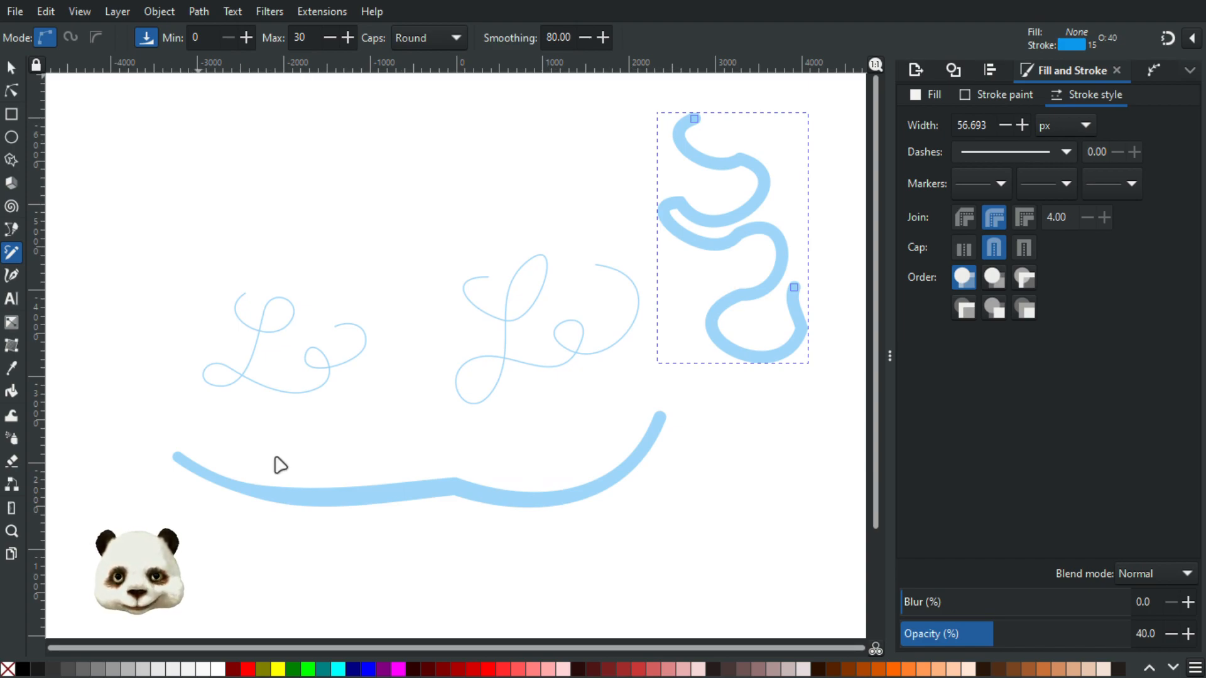
pyautogui.click(452, 37)
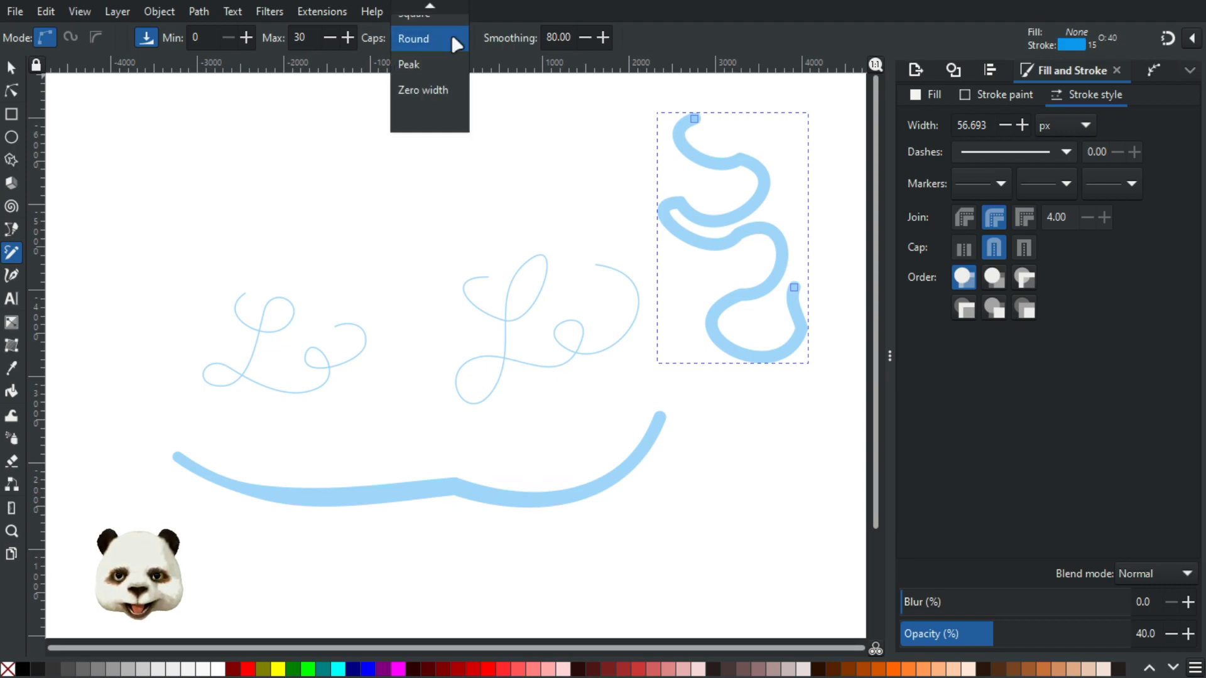
pyautogui.scroll(1, 453, 37)
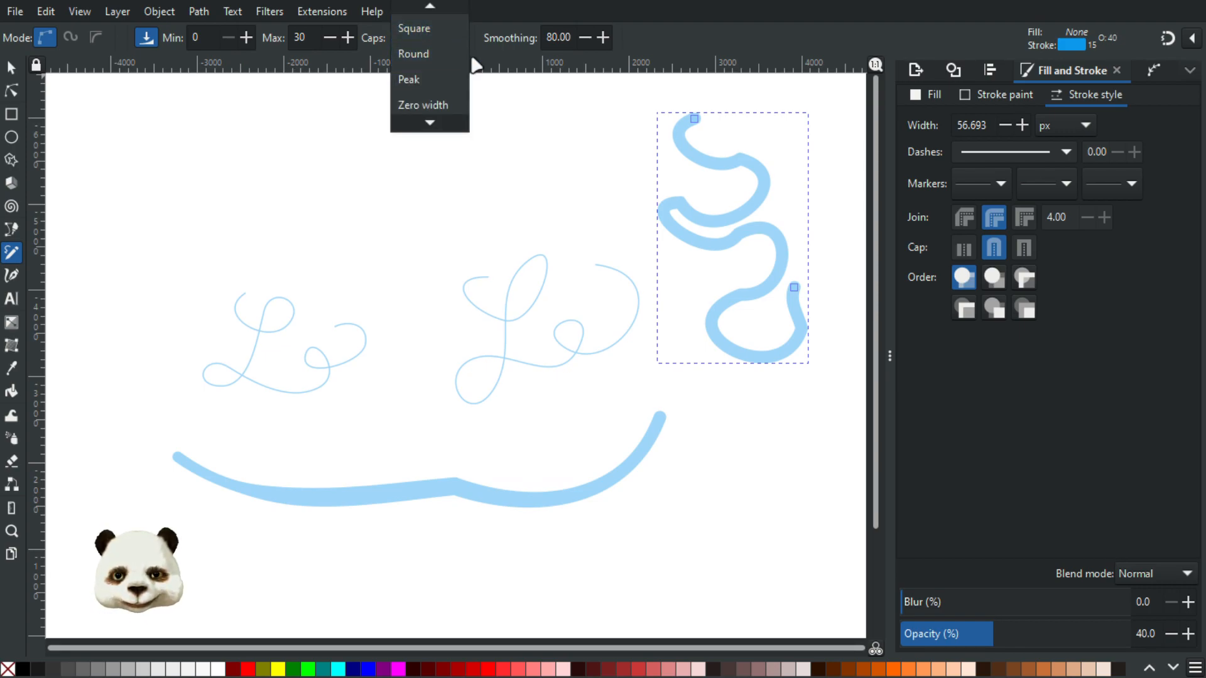
pyautogui.click(473, 60)
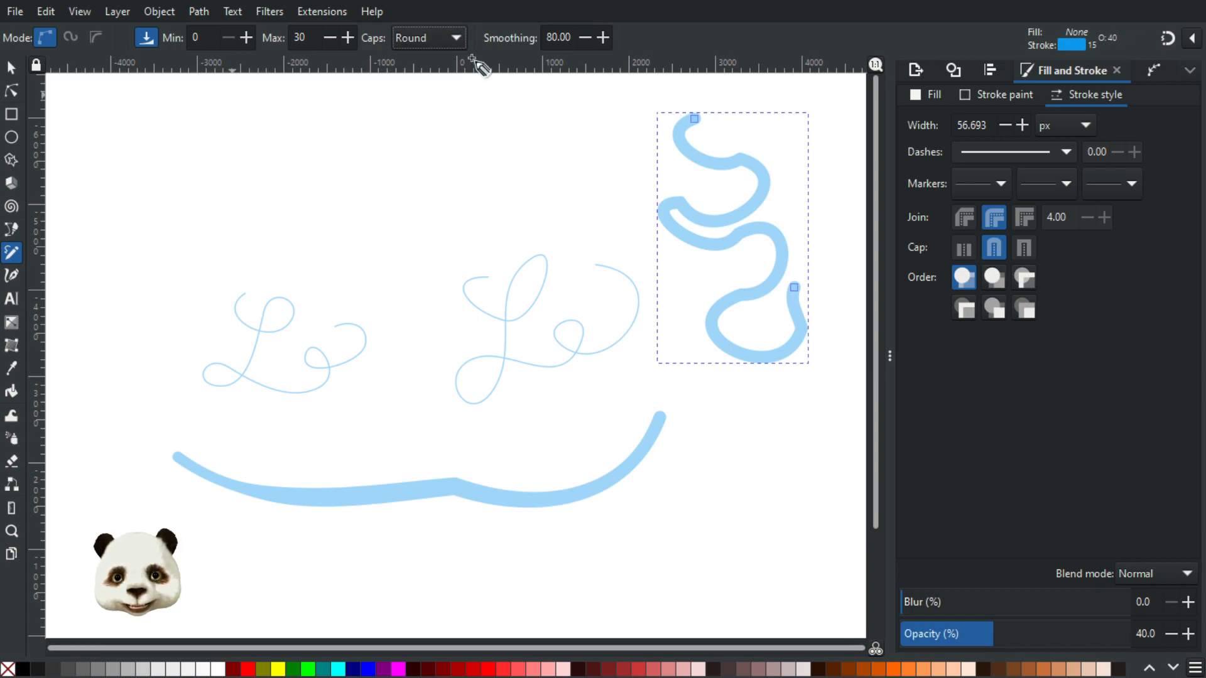
# Step: Draw several wavy pressure strokes across the upper canvas, two of them crossing, plus one long angular stroke around the winding one
pyautogui.moveTo(152, 104)
pyautogui.mouseDown()
pyautogui.moveTo(132, 133)
pyautogui.moveTo(178, 167)
pyautogui.moveTo(186, 187)
pyautogui.moveTo(125, 234)
pyautogui.moveTo(154, 270)
pyautogui.mouseUp()
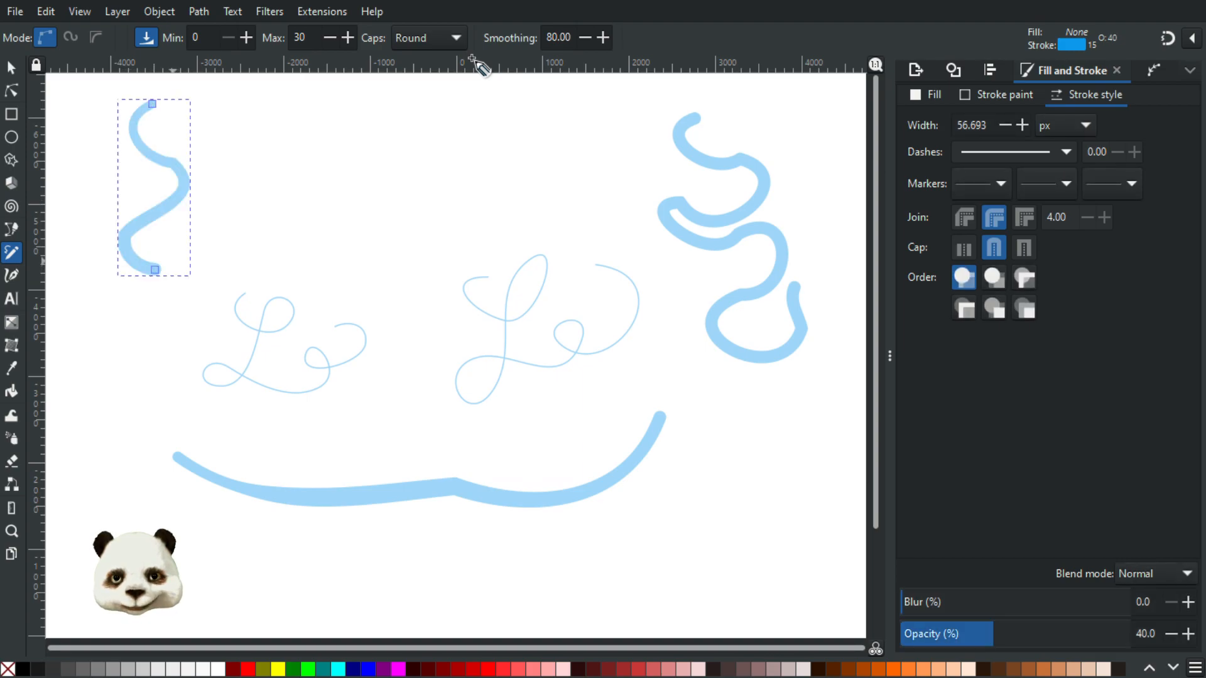
pyautogui.moveTo(349, 97)
pyautogui.mouseDown()
pyautogui.moveTo(359, 168)
pyautogui.moveTo(299, 284)
pyautogui.mouseUp()
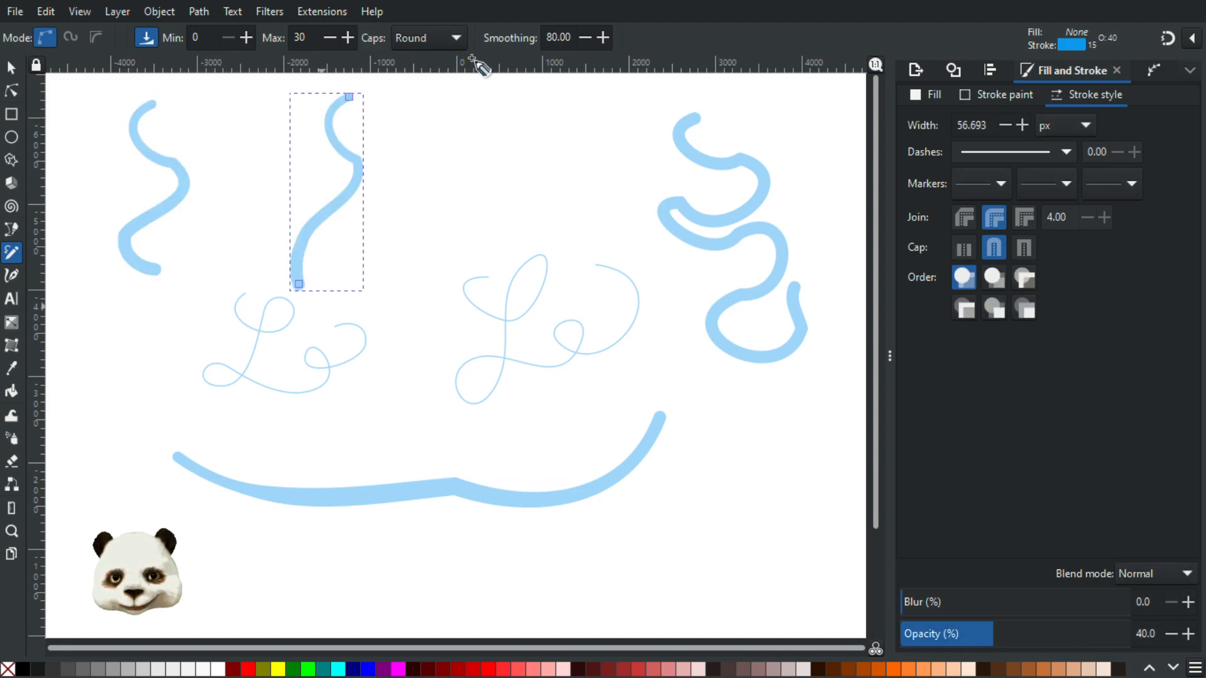
pyautogui.moveTo(468, 103)
pyautogui.mouseDown()
pyautogui.moveTo(460, 132)
pyautogui.moveTo(481, 188)
pyautogui.moveTo(456, 223)
pyautogui.moveTo(471, 245)
pyautogui.mouseUp()
pyautogui.moveTo(421, 189)
pyautogui.mouseDown()
pyautogui.moveTo(494, 178)
pyautogui.moveTo(511, 145)
pyautogui.mouseUp()
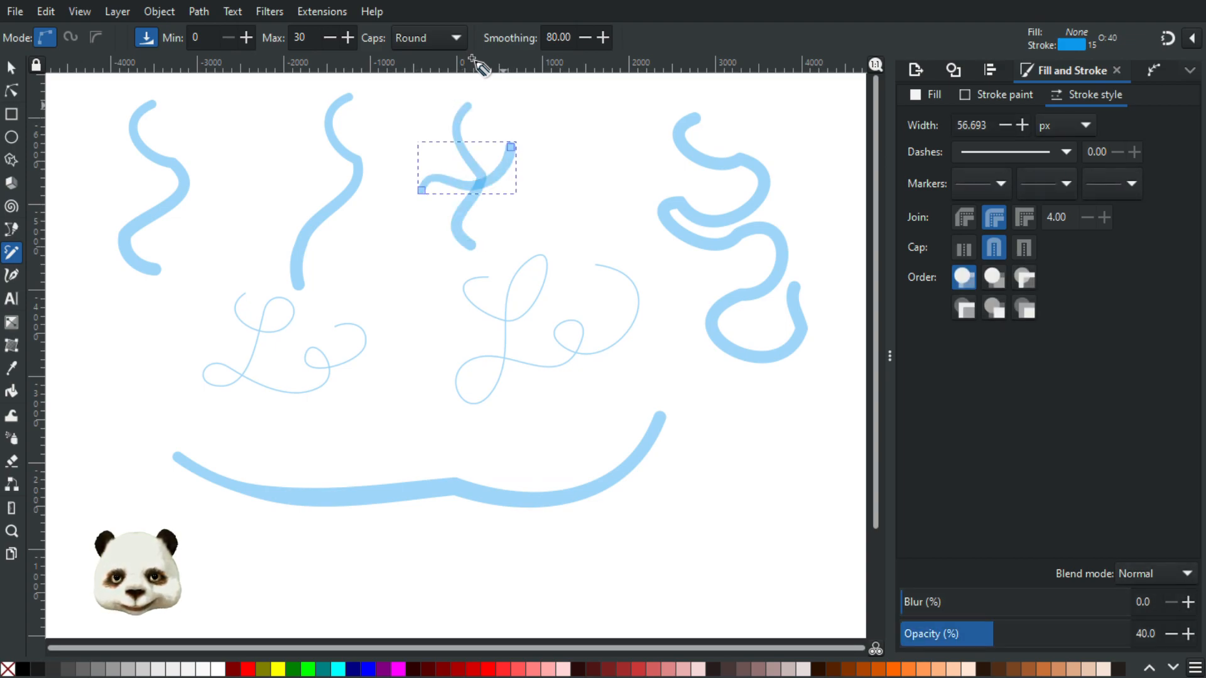
pyautogui.moveTo(549, 102); pyautogui.dragTo(567, 217)
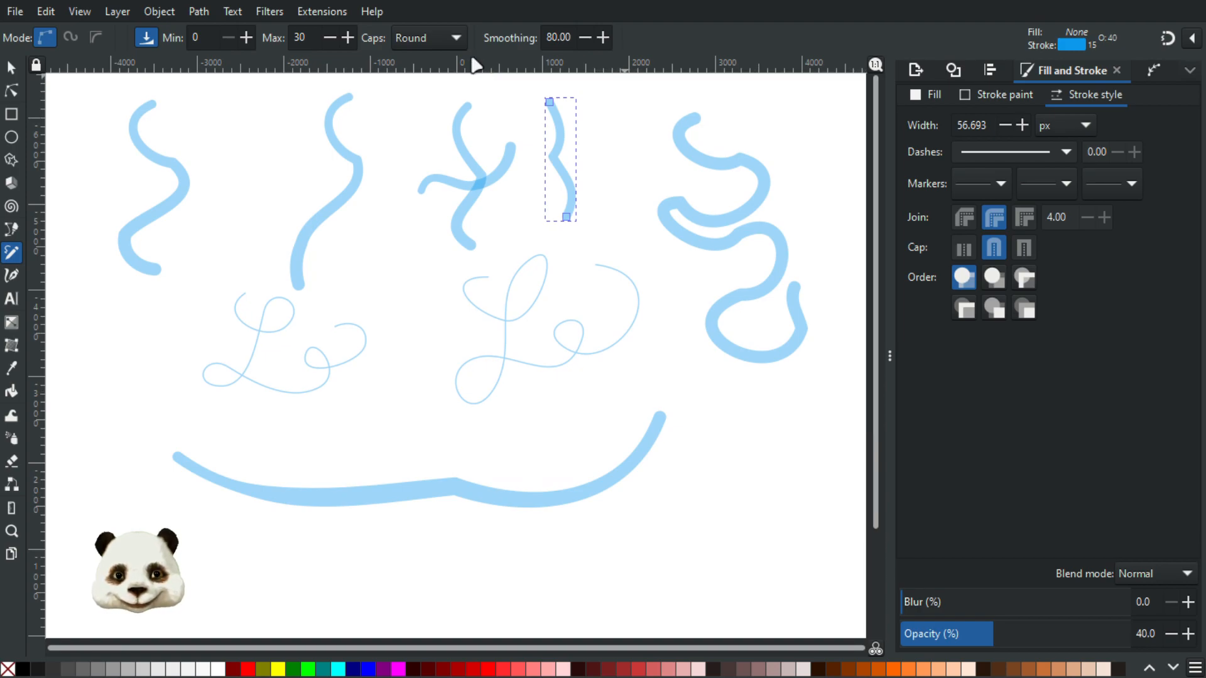
pyautogui.moveTo(605, 101)
pyautogui.mouseDown()
pyautogui.moveTo(637, 277)
pyautogui.moveTo(712, 395)
pyautogui.moveTo(716, 491)
pyautogui.moveTo(679, 539)
pyautogui.moveTo(525, 583)
pyautogui.moveTo(564, 604)
pyautogui.moveTo(745, 591)
pyautogui.moveTo(807, 467)
pyautogui.moveTo(757, 429)
pyautogui.moveTo(750, 404)
pyautogui.moveTo(808, 389)
pyautogui.moveTo(841, 275)
pyautogui.moveTo(775, 101)
pyautogui.mouseUp()
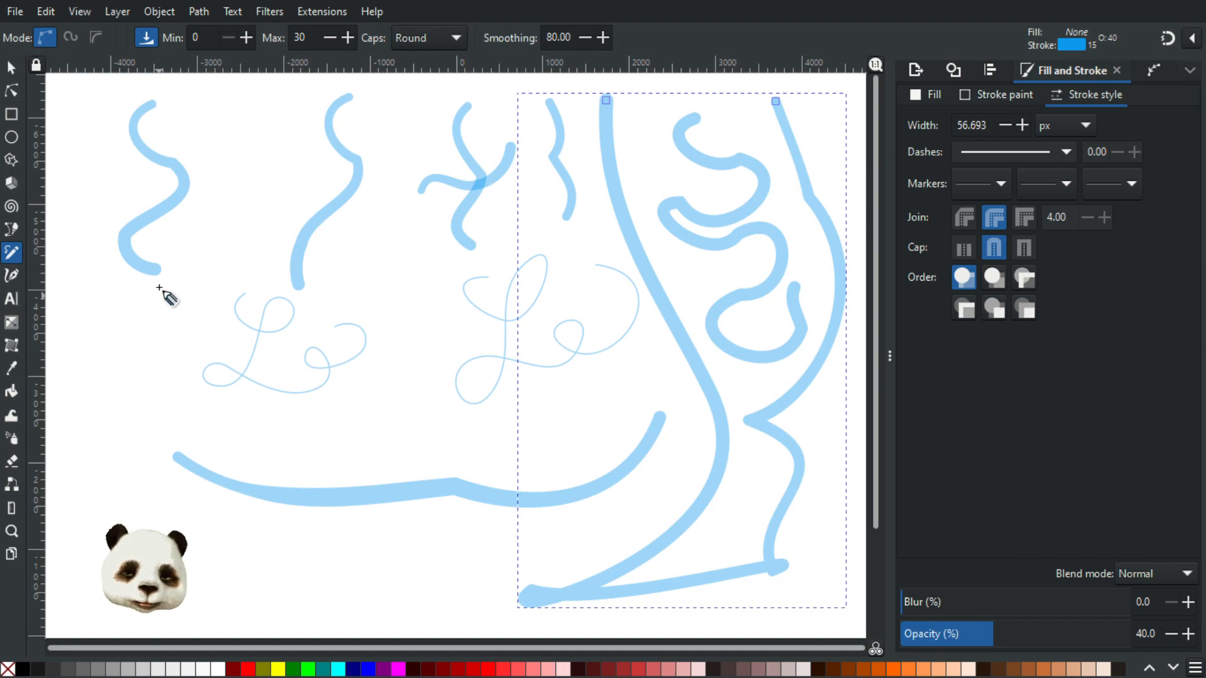
# Step: Delete all the paths from the canvas
pyautogui.hotkey('ctrl', 'a')
pyautogui.press('Delete')
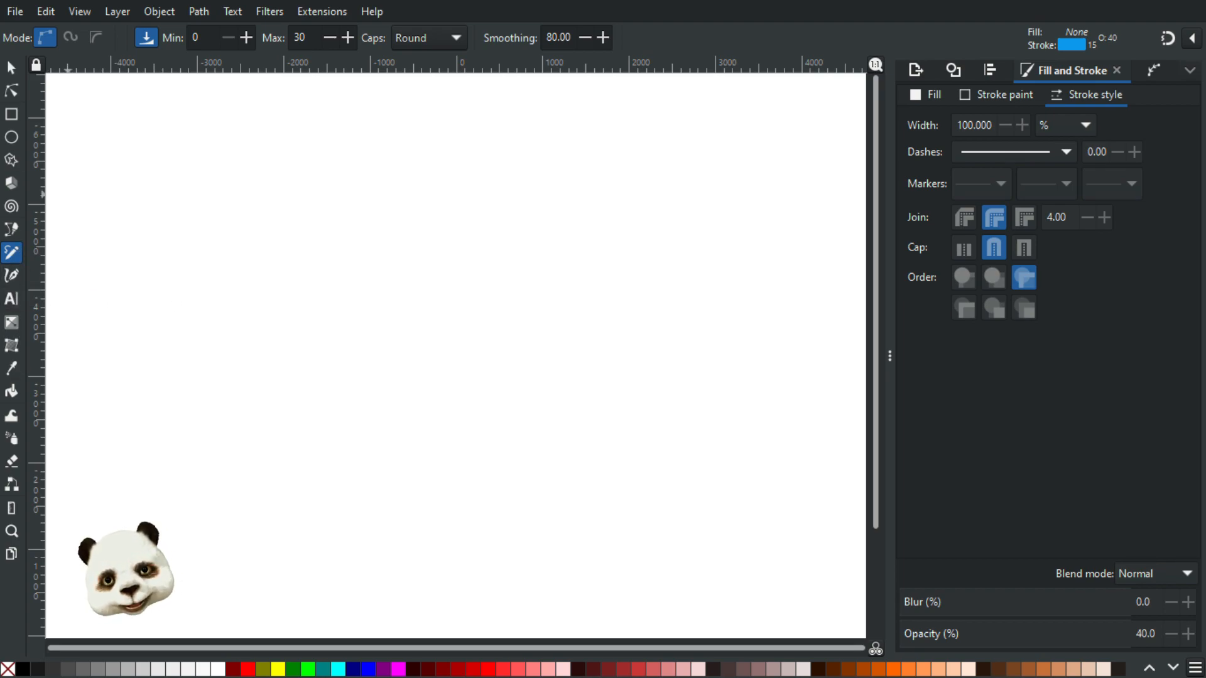
# Step: Draw a three-turn spiral on the upper left of the empty canvas and remove it
pyautogui.click(12, 207)
pyautogui.moveTo(285, 219)
pyautogui.mouseDown()
pyautogui.moveTo(342, 265)
pyautogui.moveTo(387, 258)
pyautogui.mouseUp()
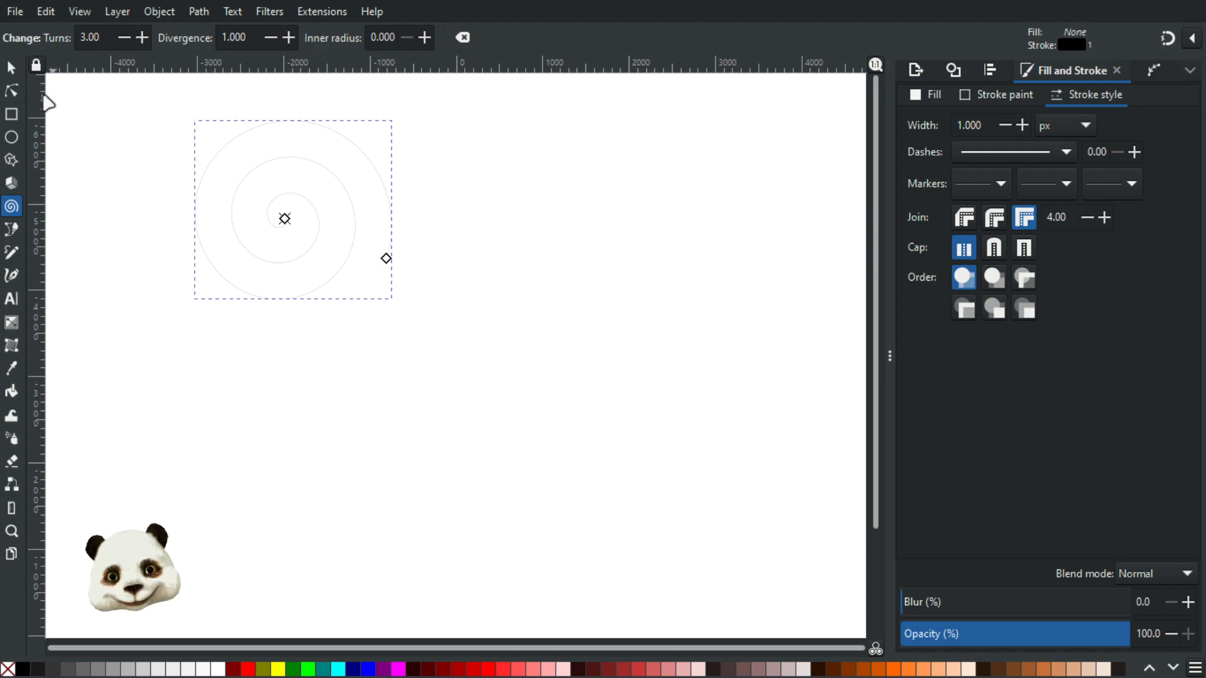
pyautogui.click(12, 68)
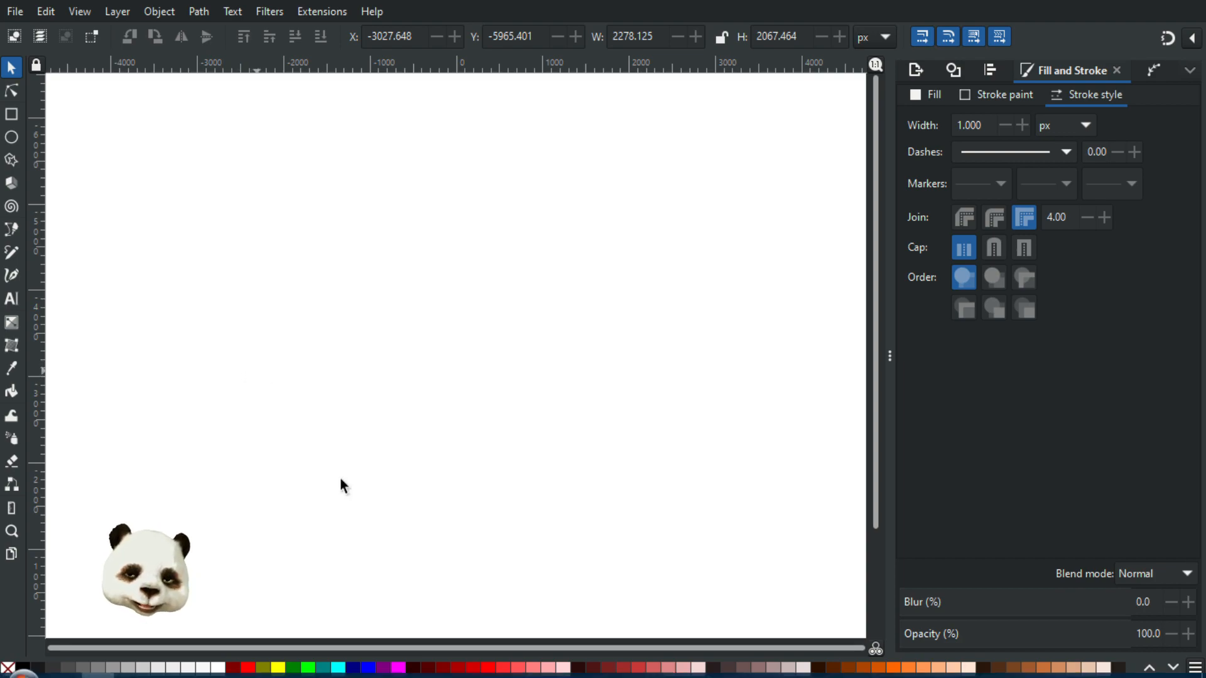
# Step: Switch to the blank document in Affinity Photo and activate the Paint Brush tool
pyautogui.press('super')
pyautogui.click(425, 666)
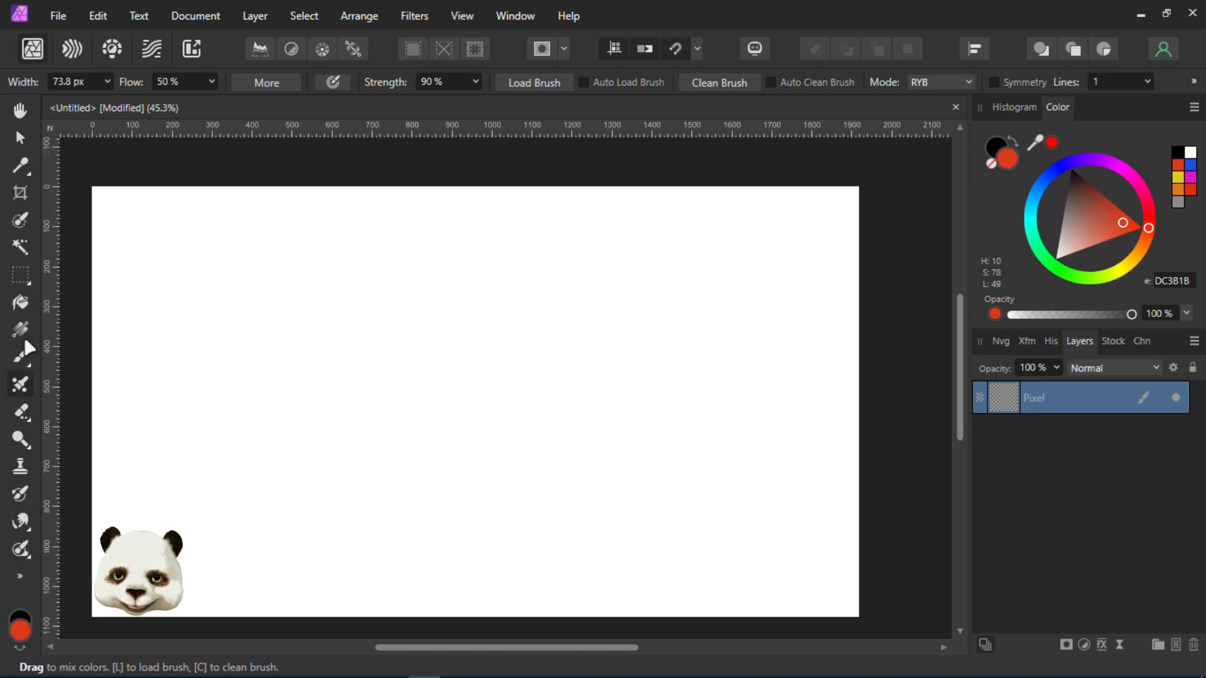
pyautogui.click(20, 356)
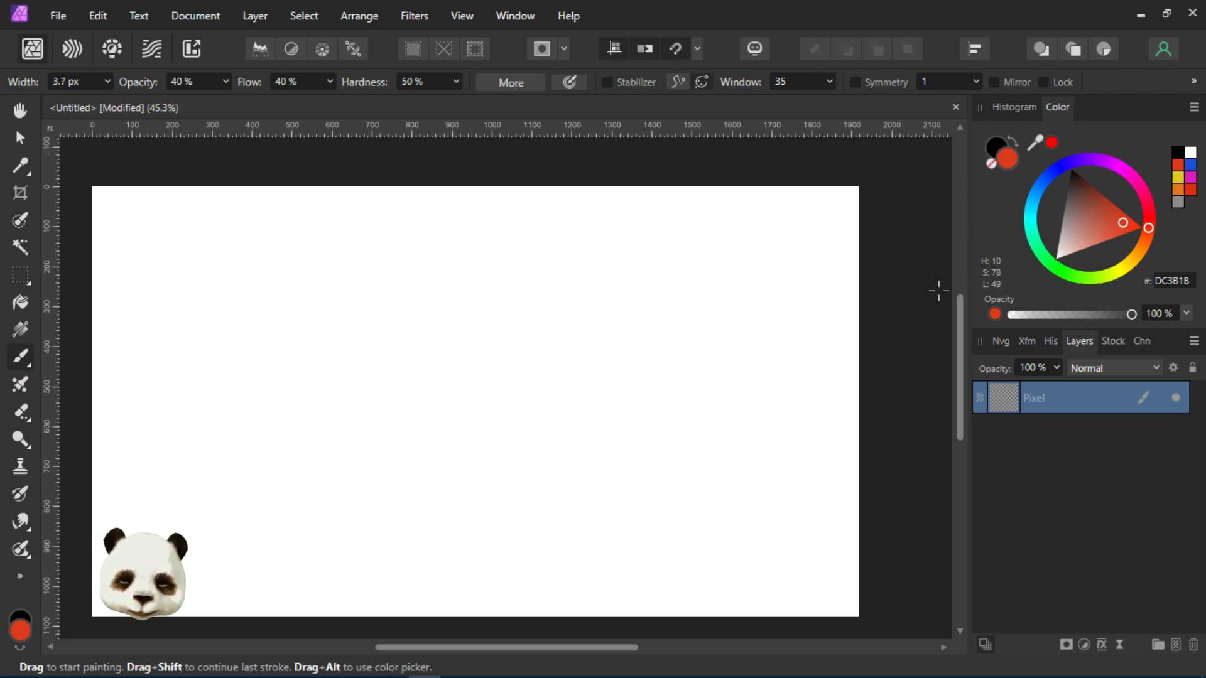
# Step: Reset the colours to black and white and enlarge the brush to 161.3 px, with opacity, flow and hardness at 100%
pyautogui.press('d')
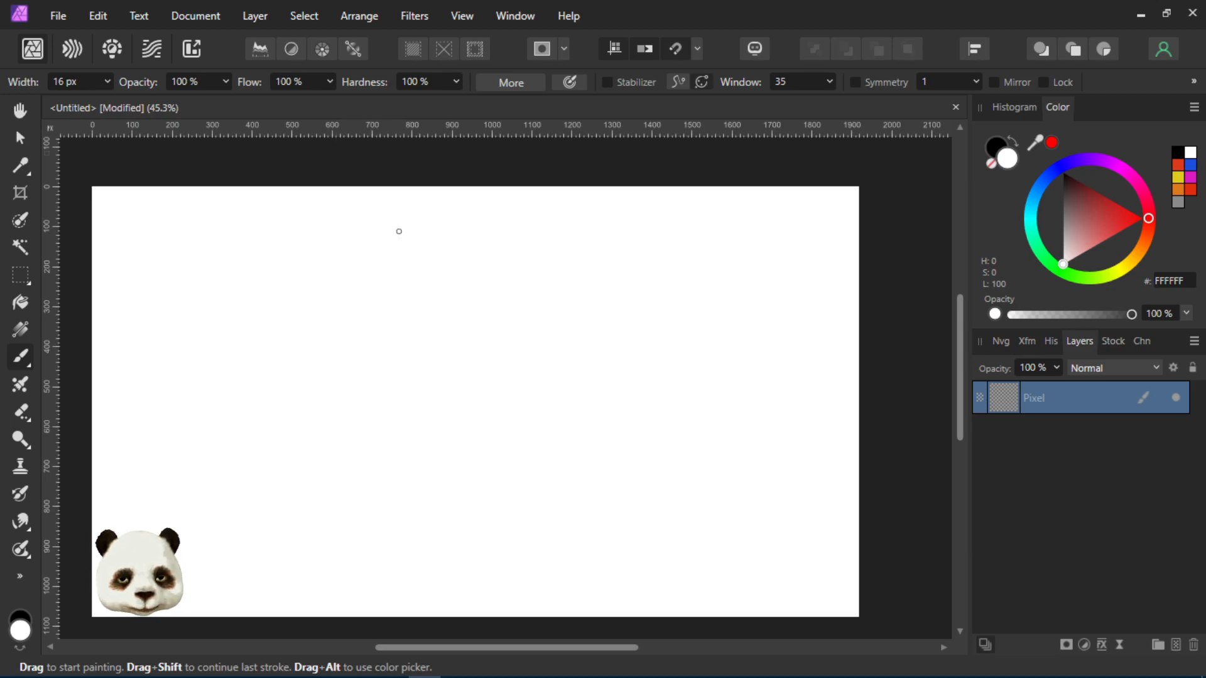
pyautogui.press(']')
pyautogui.press(']')
pyautogui.press(']')
pyautogui.press(']')
pyautogui.press(']')
pyautogui.press(']')
pyautogui.press(']')
pyautogui.press(']')
pyautogui.press(']')
pyautogui.press(']')
pyautogui.press(']')
pyautogui.press(']')
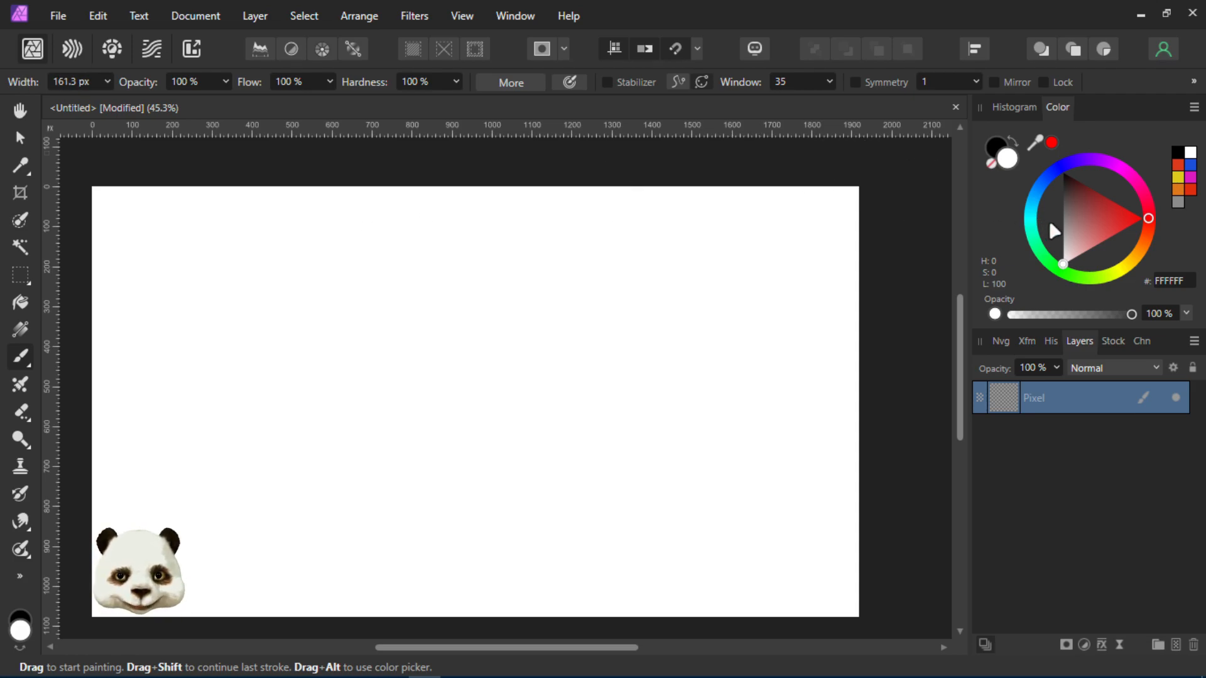
# Step: Set the brush colour to grey 848484 and paint two filled round blobs side by side in the canvas's upper half
pyautogui.moveTo(1067, 223); pyautogui.dragTo(1043, 220)
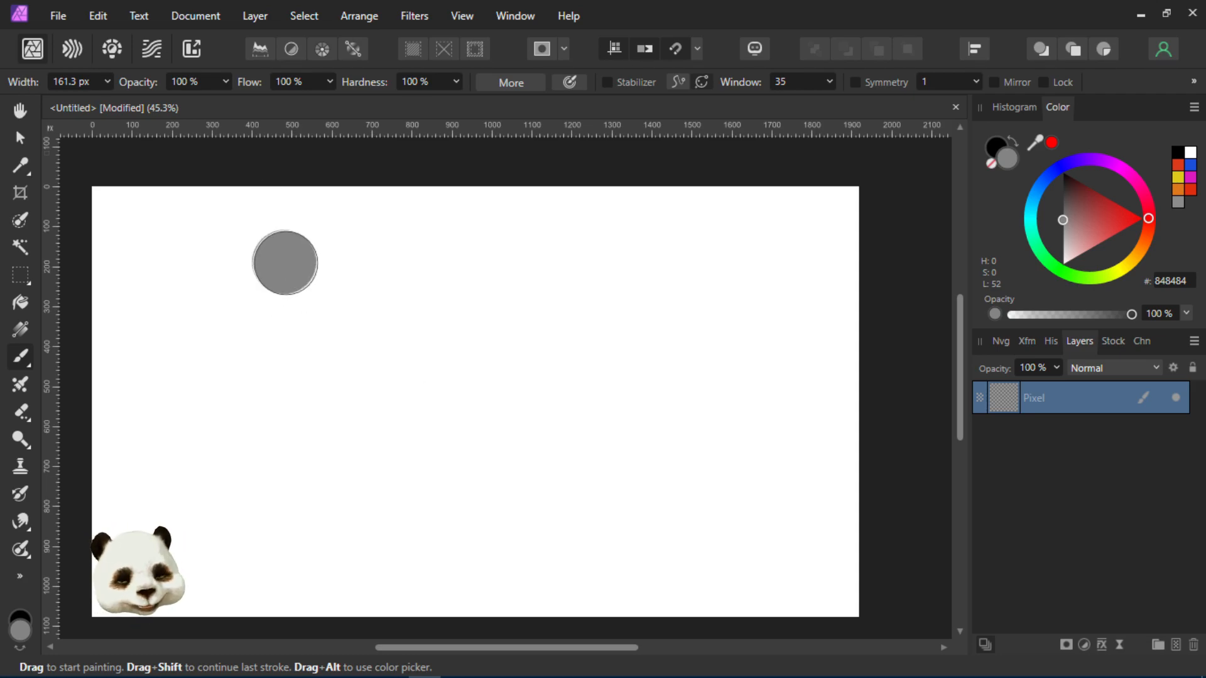
pyautogui.moveTo(290, 271)
pyautogui.mouseDown()
pyautogui.moveTo(275, 293)
pyautogui.moveTo(306, 315)
pyautogui.moveTo(322, 287)
pyautogui.moveTo(292, 270)
pyautogui.moveTo(261, 291)
pyautogui.moveTo(298, 315)
pyautogui.moveTo(331, 296)
pyautogui.moveTo(305, 268)
pyautogui.moveTo(264, 282)
pyautogui.moveTo(273, 314)
pyautogui.moveTo(325, 307)
pyautogui.moveTo(335, 277)
pyautogui.moveTo(290, 263)
pyautogui.moveTo(254, 289)
pyautogui.moveTo(285, 329)
pyautogui.moveTo(335, 315)
pyautogui.moveTo(339, 284)
pyautogui.moveTo(315, 263)
pyautogui.moveTo(283, 263)
pyautogui.moveTo(261, 290)
pyautogui.moveTo(273, 286)
pyautogui.moveTo(294, 323)
pyautogui.moveTo(332, 318)
pyautogui.moveTo(300, 315)
pyautogui.moveTo(307, 290)
pyautogui.moveTo(274, 313)
pyautogui.mouseUp()
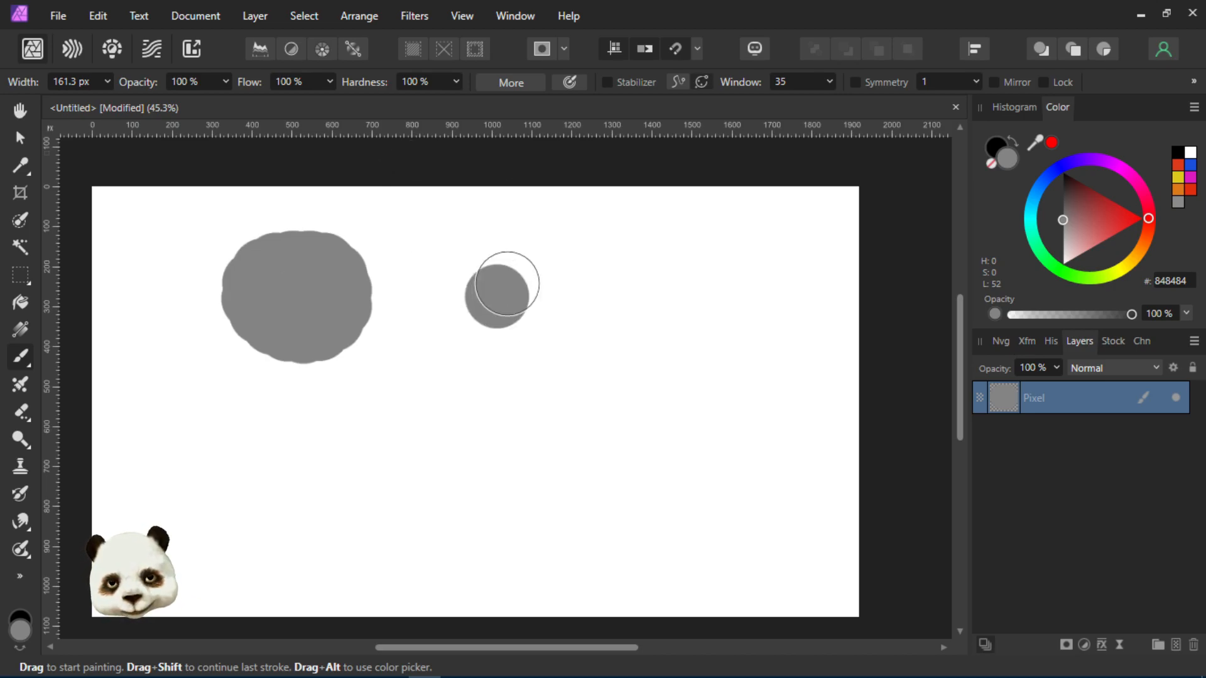
pyautogui.moveTo(505, 276)
pyautogui.mouseDown()
pyautogui.moveTo(517, 305)
pyautogui.moveTo(496, 280)
pyautogui.moveTo(528, 277)
pyautogui.moveTo(511, 304)
pyautogui.moveTo(512, 272)
pyautogui.moveTo(494, 299)
pyautogui.moveTo(525, 304)
pyautogui.moveTo(528, 275)
pyautogui.moveTo(500, 278)
pyautogui.moveTo(508, 309)
pyautogui.moveTo(534, 299)
pyautogui.moveTo(514, 277)
pyautogui.moveTo(497, 286)
pyautogui.moveTo(497, 310)
pyautogui.moveTo(525, 309)
pyautogui.moveTo(536, 284)
pyautogui.moveTo(517, 268)
pyautogui.moveTo(488, 281)
pyautogui.moveTo(496, 314)
pyautogui.moveTo(528, 308)
pyautogui.moveTo(537, 277)
pyautogui.moveTo(494, 271)
pyautogui.moveTo(519, 312)
pyautogui.mouseUp()
# Step: Try painting a large irregular grey shape to the right of the two blobs and undo it
pyautogui.moveTo(616, 341); pyautogui.dragTo(622, 324)
pyautogui.hotkey('ctrl', 'z')
pyautogui.moveTo(657, 254)
pyautogui.mouseDown()
pyautogui.moveTo(681, 320)
pyautogui.moveTo(609, 425)
pyautogui.moveTo(743, 407)
pyautogui.moveTo(761, 335)
pyautogui.moveTo(746, 263)
pyautogui.moveTo(721, 345)
pyautogui.mouseUp()
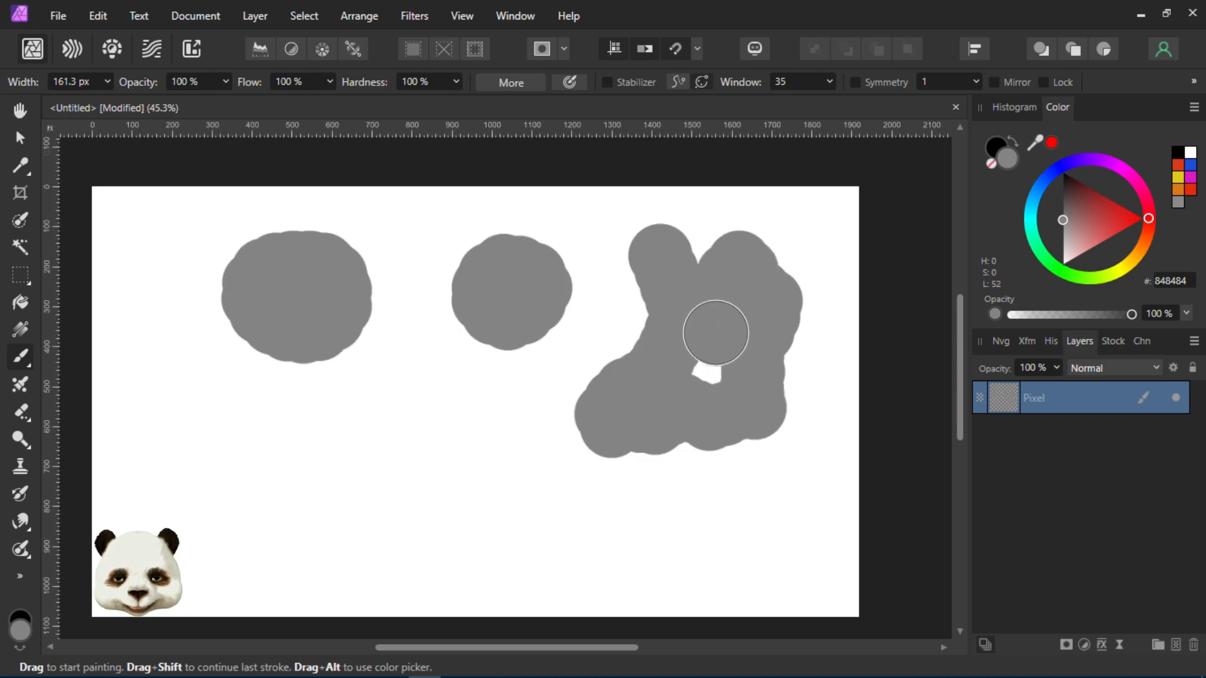
pyautogui.hotkey('ctrl', 'z')
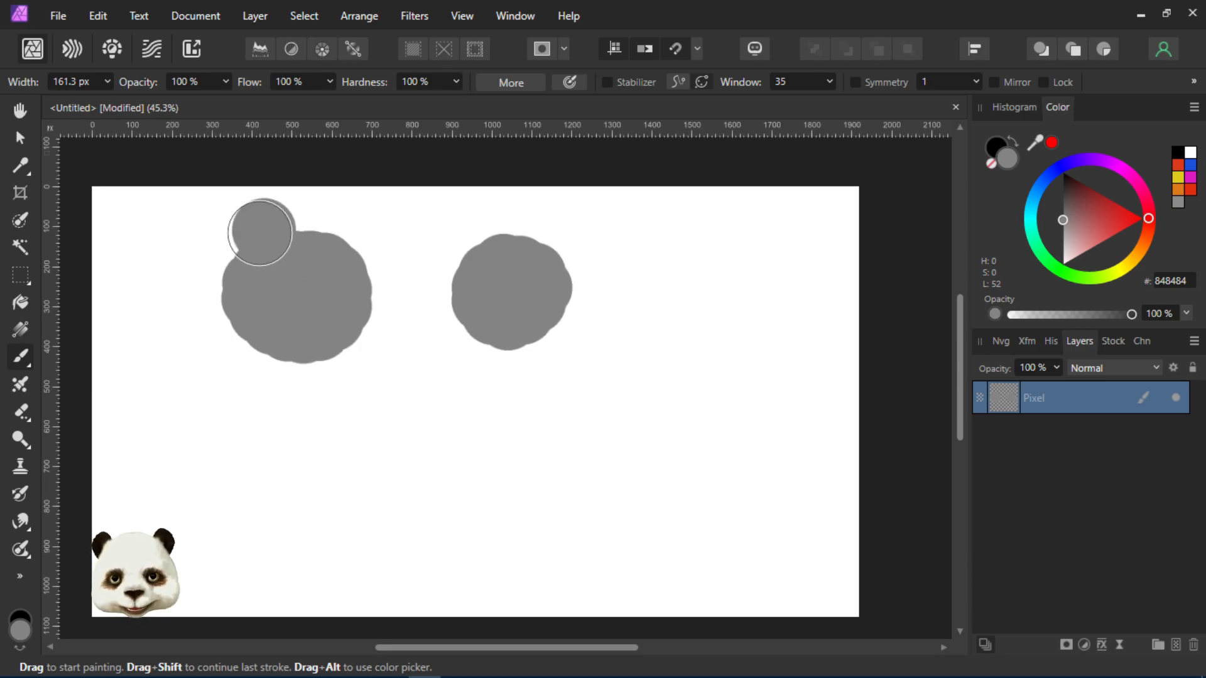
# Step: Set the brush hardness to 80% and paint a filled round blob to the right of the second one
pyautogui.click(420, 82)
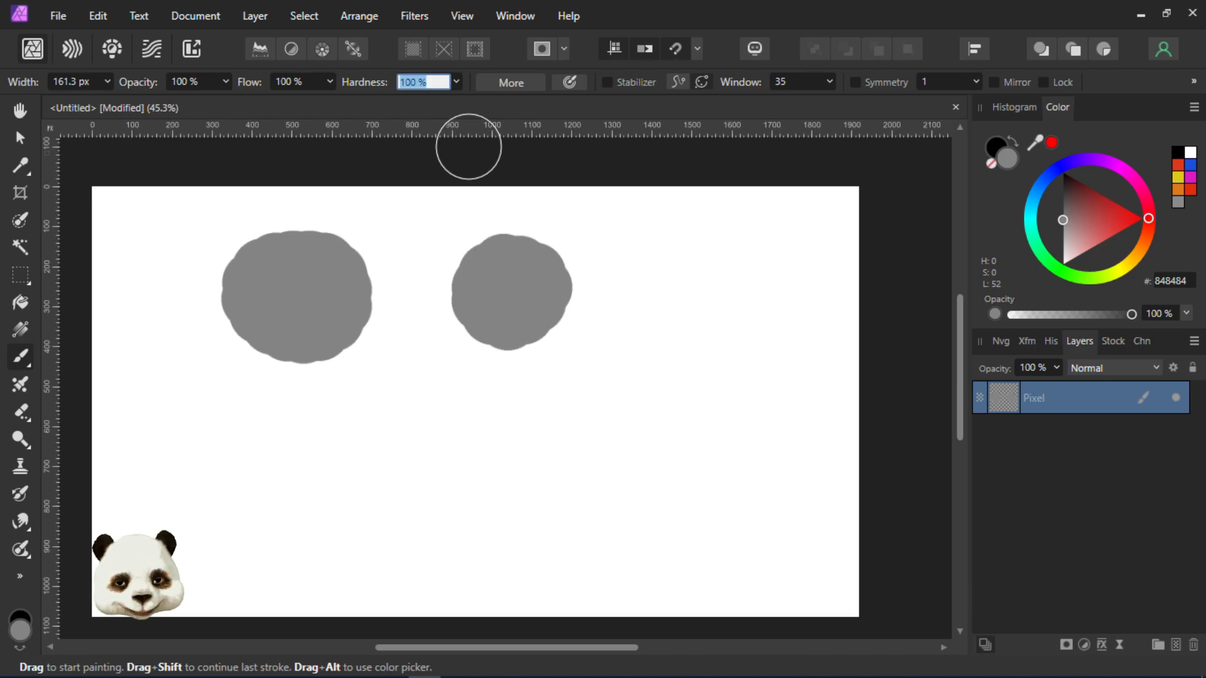
pyautogui.write('80')
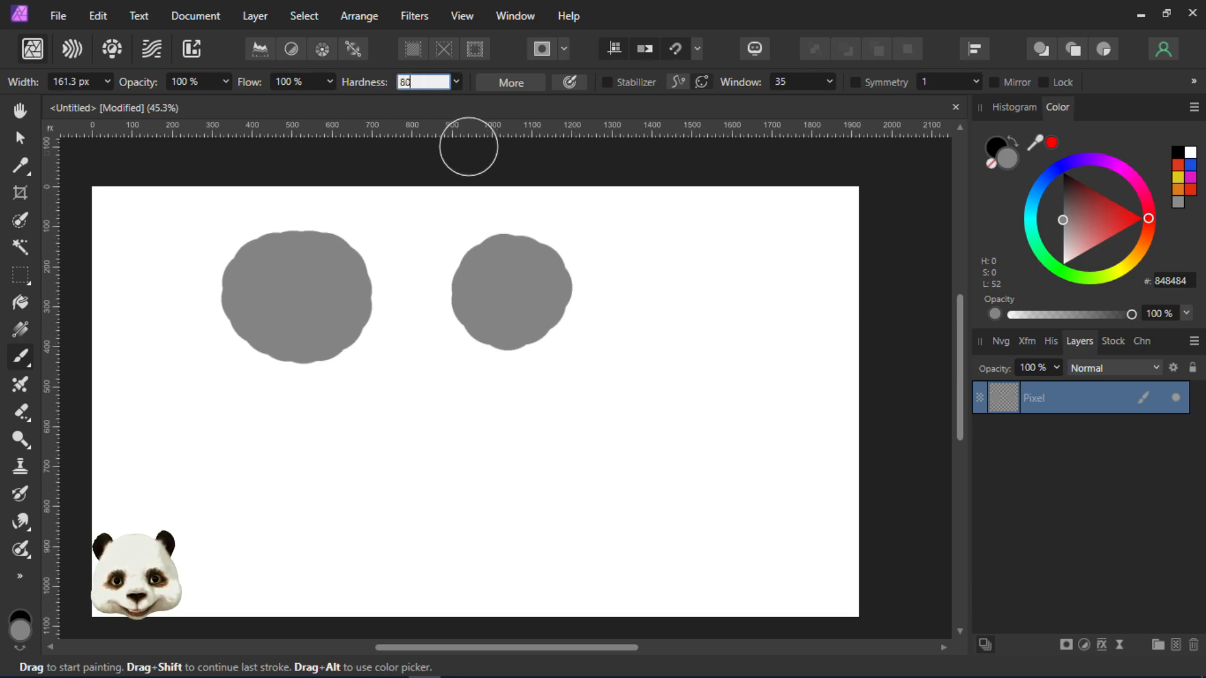
pyautogui.press('Return')
pyautogui.click(653, 279)
pyautogui.moveTo(663, 273)
pyautogui.mouseDown()
pyautogui.moveTo(648, 296)
pyautogui.moveTo(661, 329)
pyautogui.moveTo(711, 322)
pyautogui.moveTo(709, 280)
pyautogui.moveTo(673, 278)
pyautogui.moveTo(676, 317)
pyautogui.moveTo(660, 291)
pyautogui.moveTo(713, 286)
pyautogui.moveTo(669, 308)
pyautogui.moveTo(703, 323)
pyautogui.mouseUp()
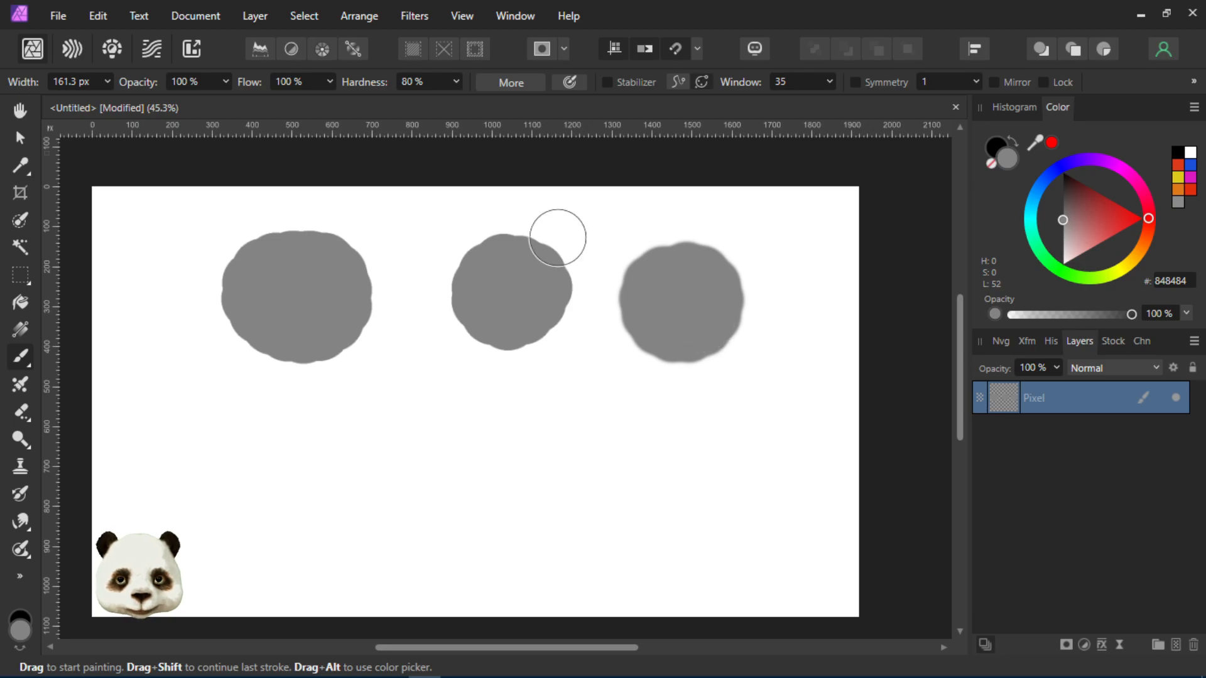
# Step: Set the brush hardness to 50% and paint a soft-edged round blob below the gap between the middle and right blobs
pyautogui.click(427, 83)
pyautogui.write('50')
pyautogui.press('Return')
pyautogui.moveTo(556, 430)
pyautogui.mouseDown()
pyautogui.moveTo(573, 439)
pyautogui.moveTo(554, 436)
pyautogui.moveTo(614, 425)
pyautogui.moveTo(616, 436)
pyautogui.moveTo(589, 409)
pyautogui.moveTo(611, 421)
pyautogui.mouseUp()
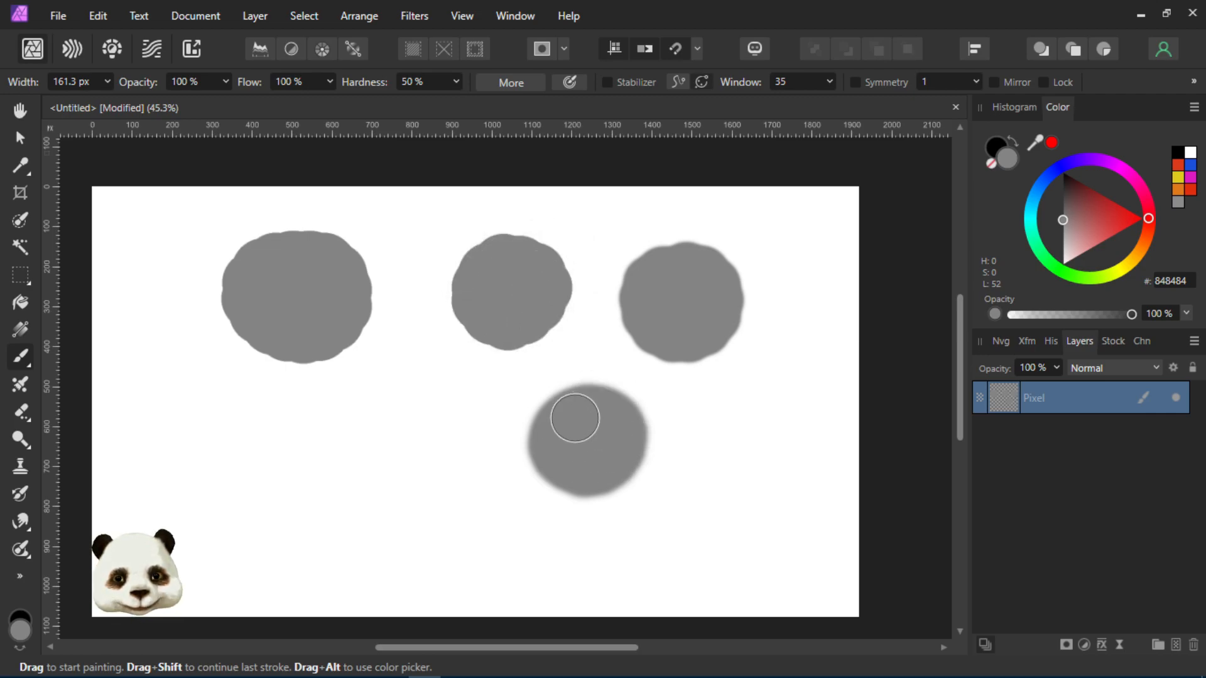
# Step: Shrink the brush to 14.1 px and draw curved arrows from the 100% hardness blob to the 80% one and on to the 50% one
pyautogui.press('[')
pyautogui.press('[')
pyautogui.press('[')
pyautogui.press('[')
pyautogui.press('[')
pyautogui.press('[')
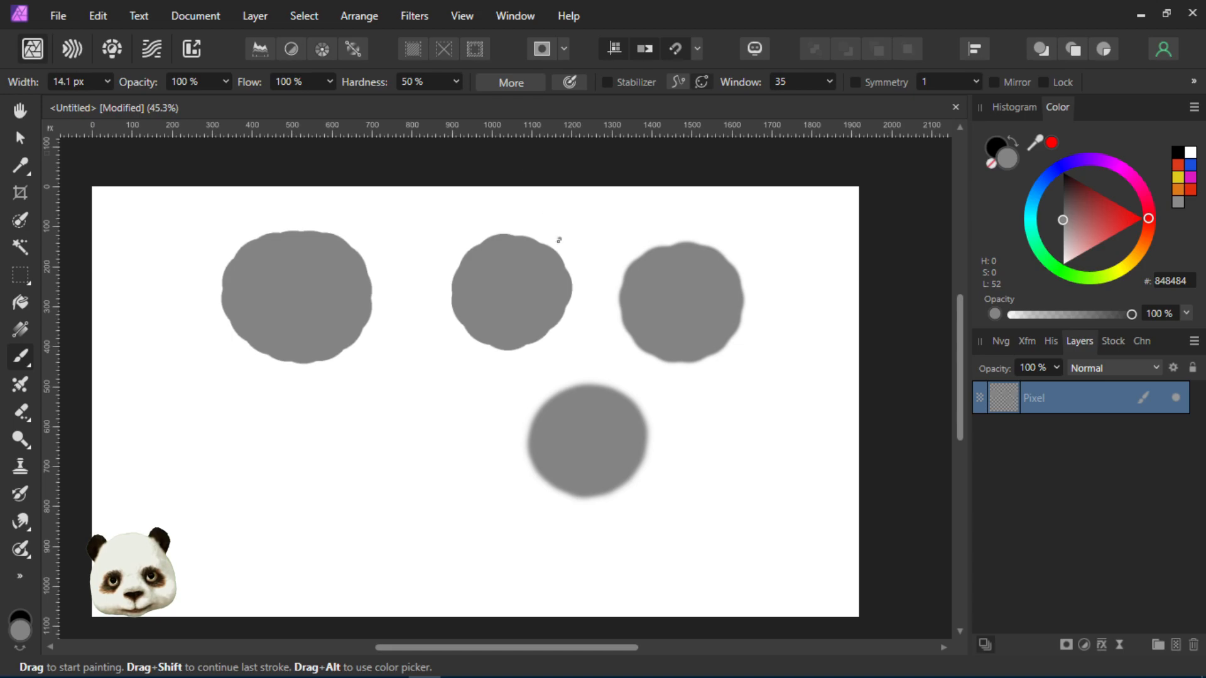
pyautogui.moveTo(622, 238); pyautogui.dragTo(628, 244)
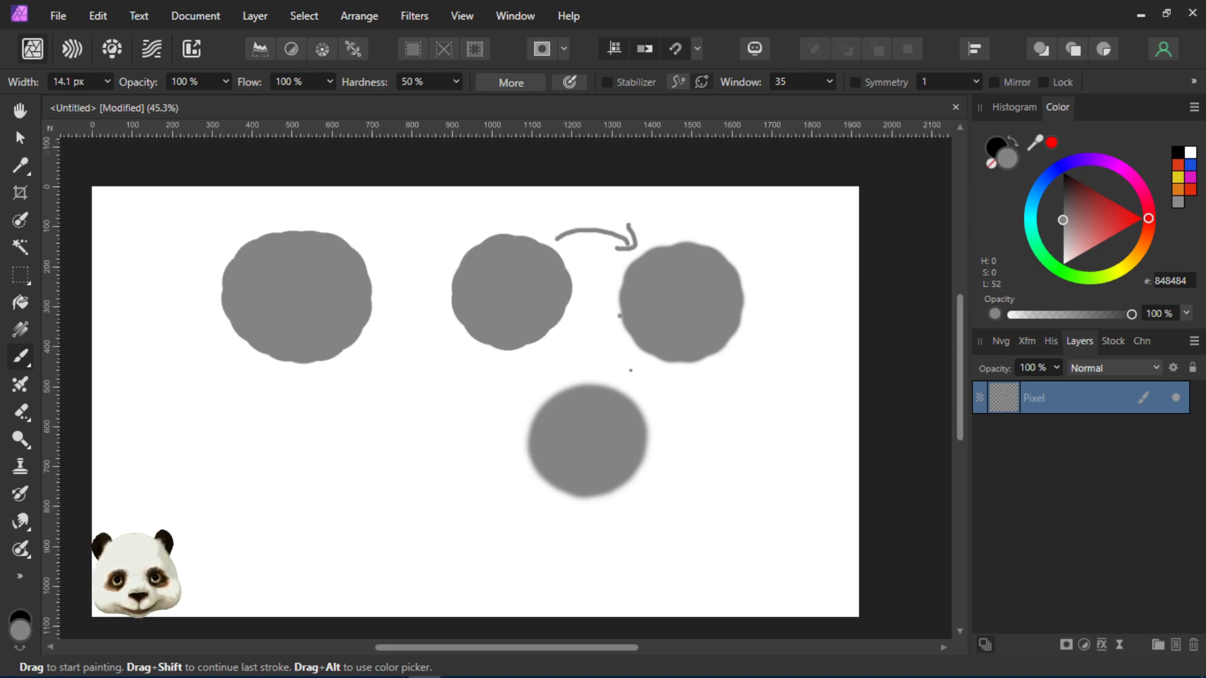
pyautogui.moveTo(701, 377); pyautogui.dragTo(673, 418)
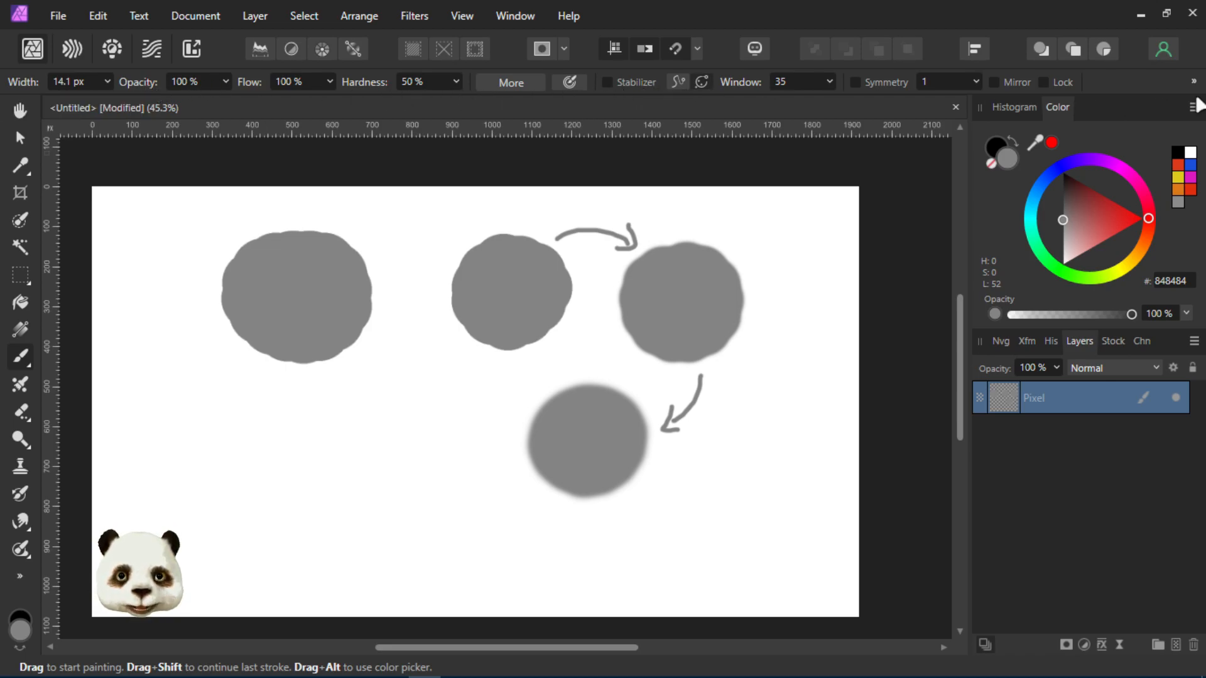
# Step: Look over the current brush's general settings and close them without changes
pyautogui.click(1192, 81)
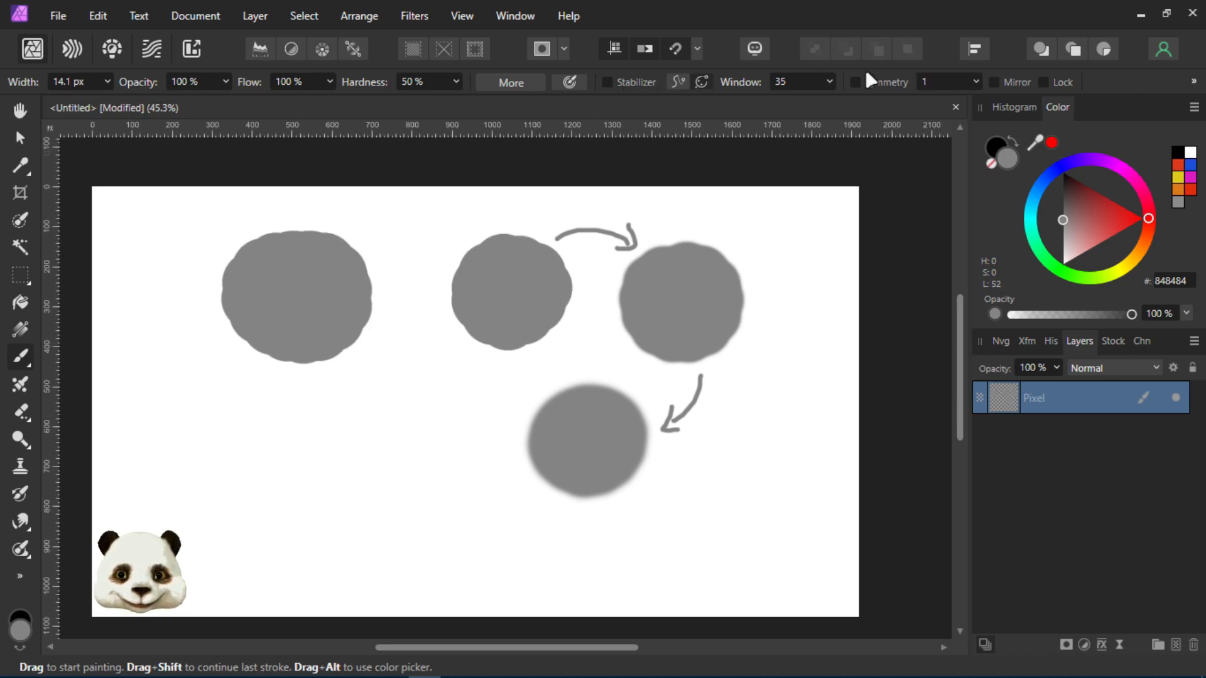
pyautogui.click(511, 88)
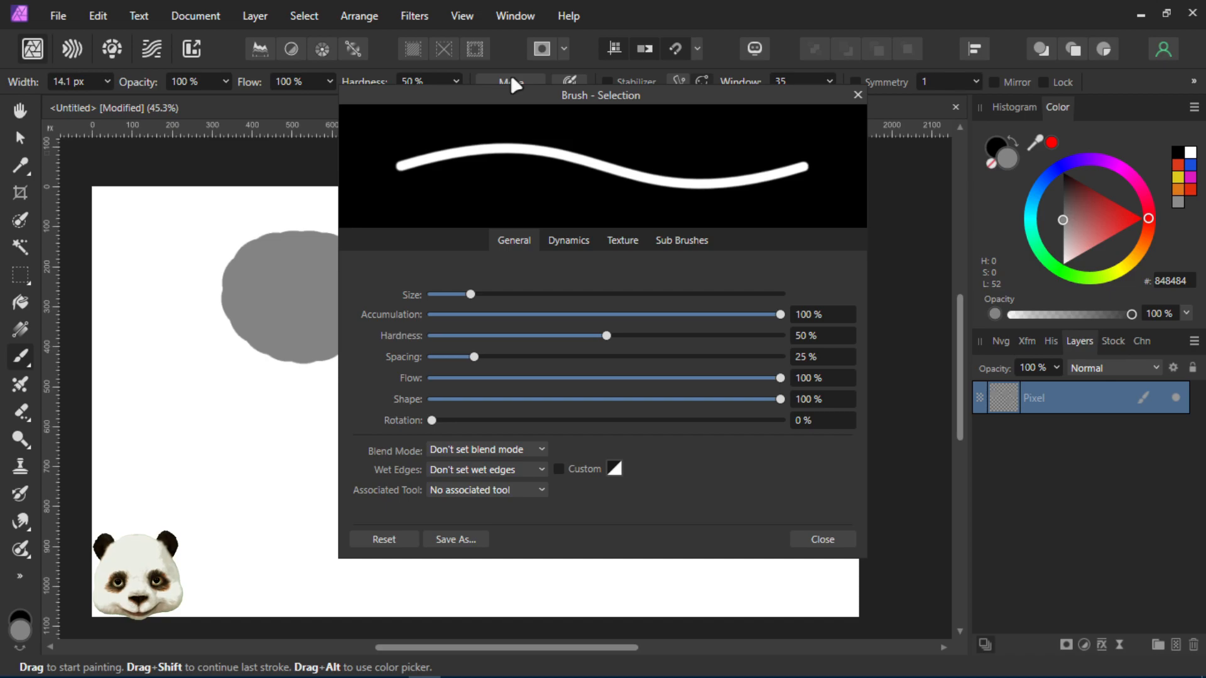
pyautogui.click(858, 94)
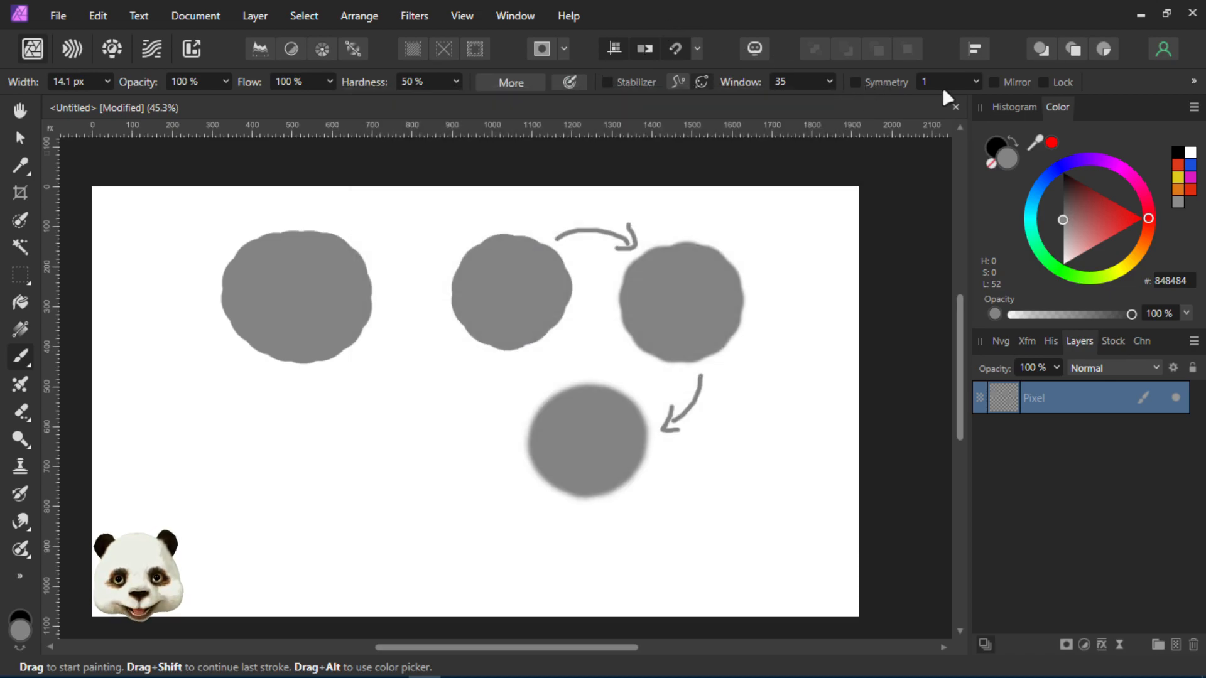
# Step: Show the brush library, switch to the A Brushes category and choose the Full Feathered Buildup brush
pyautogui.moveTo(1205, 51)
pyautogui.mouseDown()
pyautogui.moveTo(1018, 51)
pyautogui.moveTo(1051, 47)
pyautogui.mouseUp()
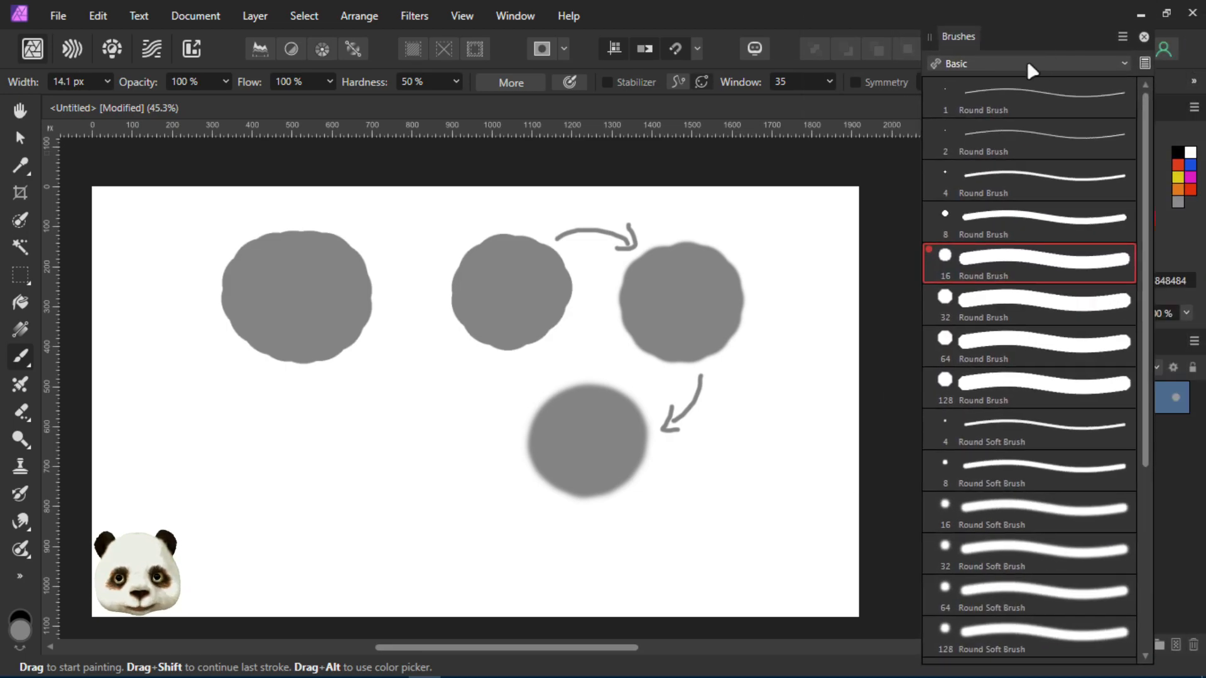
pyautogui.click(1042, 63)
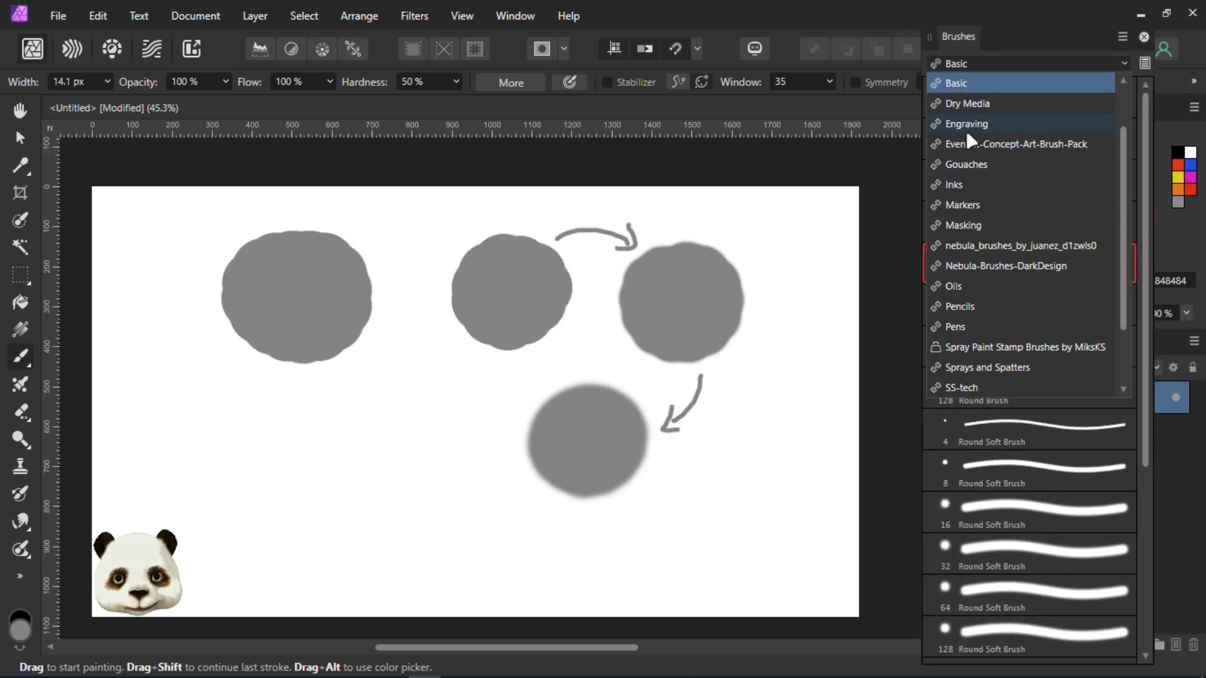
pyautogui.scroll(2, 981, 109)
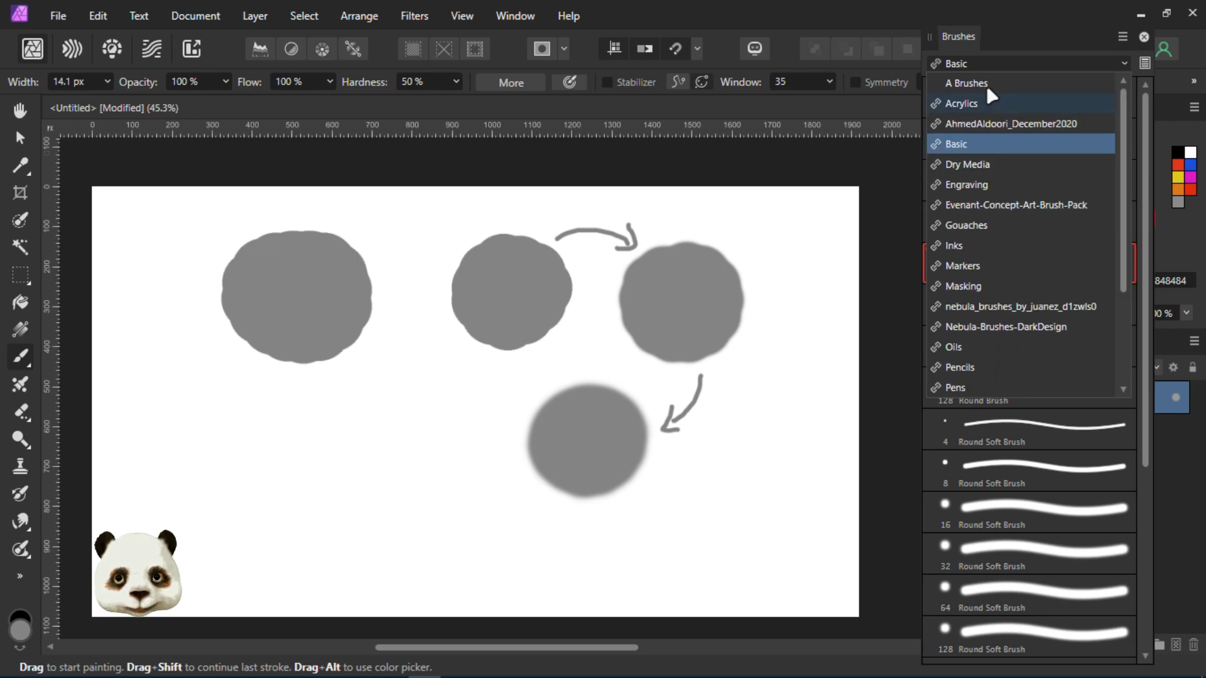
pyautogui.click(986, 83)
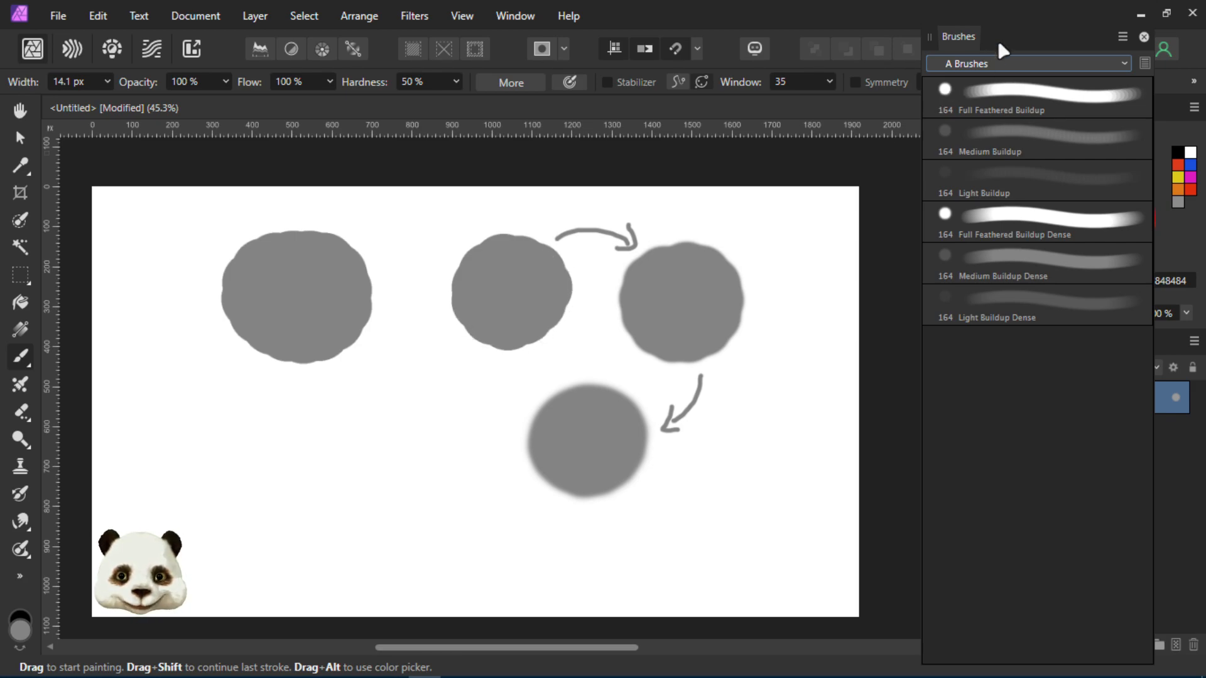
pyautogui.click(1029, 105)
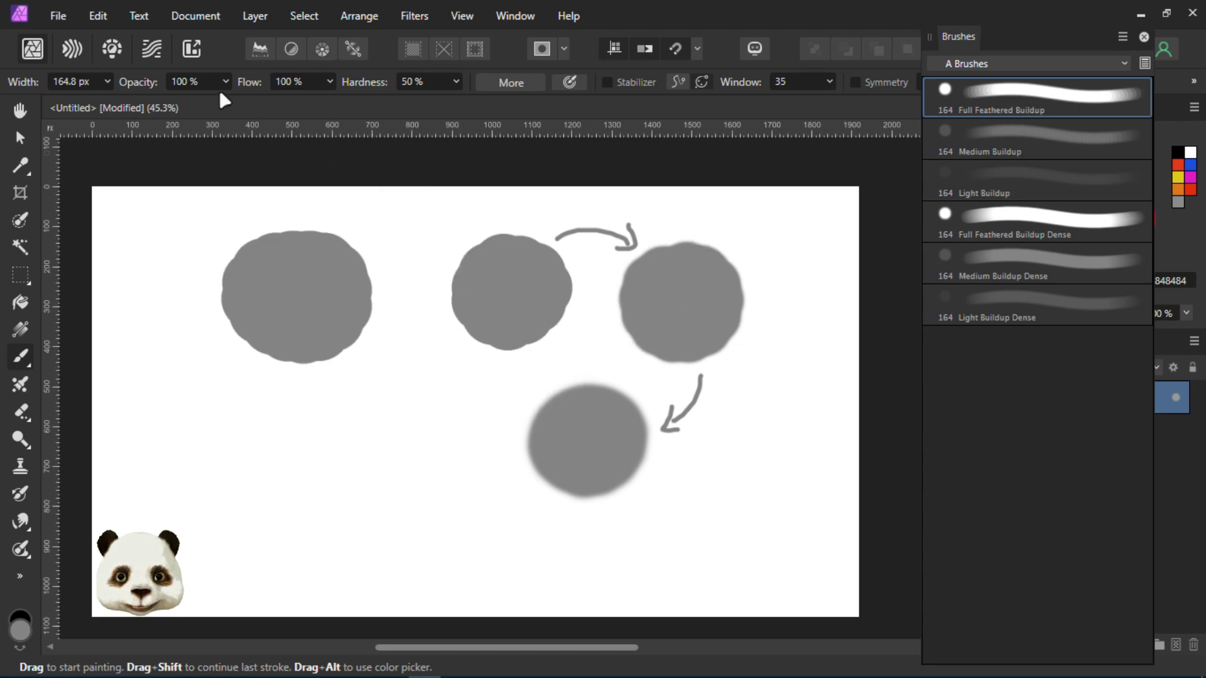
# Step: Try the buildup brush at 50% hardness by filling a round blob in the lower left area, and undo it
pyautogui.click(455, 319)
pyautogui.hotkey('ctrl', 'z')
pyautogui.click(360, 499)
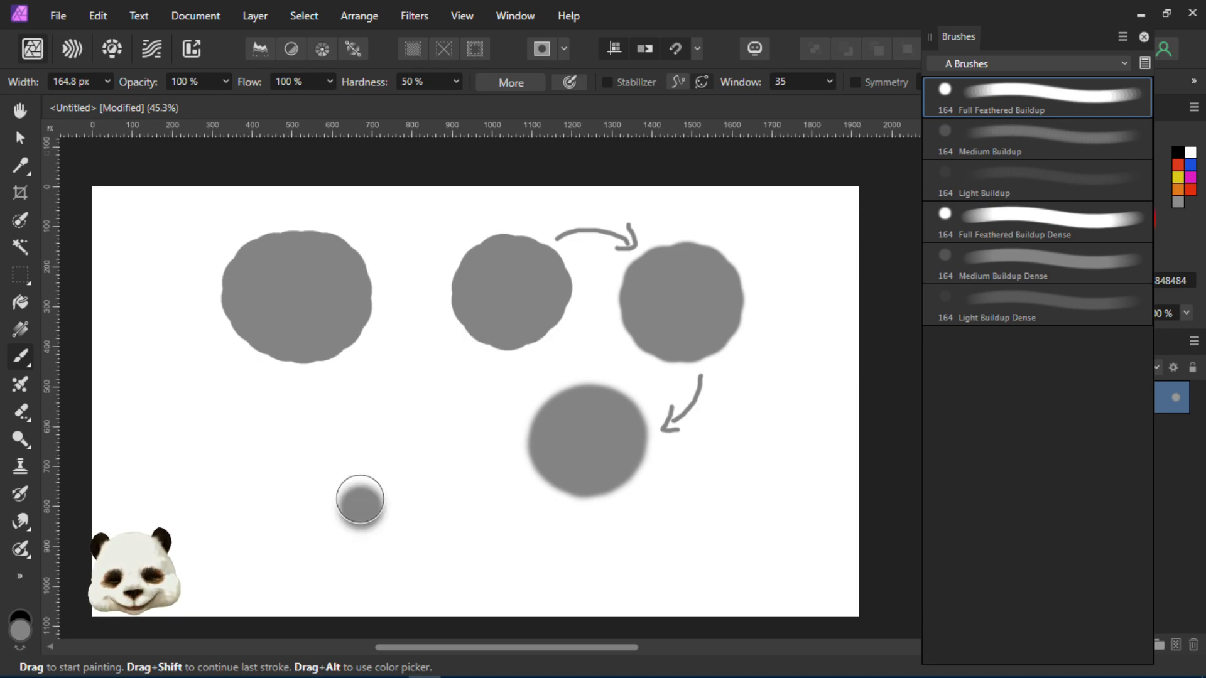
pyautogui.moveTo(375, 418); pyautogui.dragTo(365, 453)
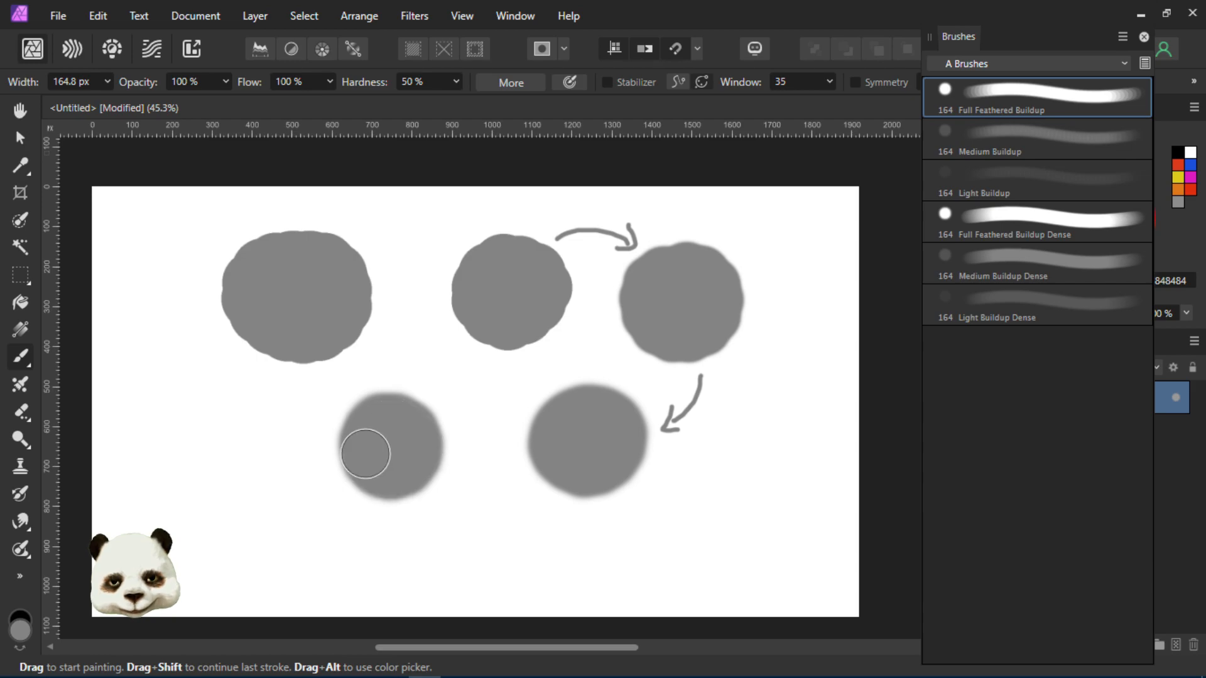
pyautogui.click(443, 303)
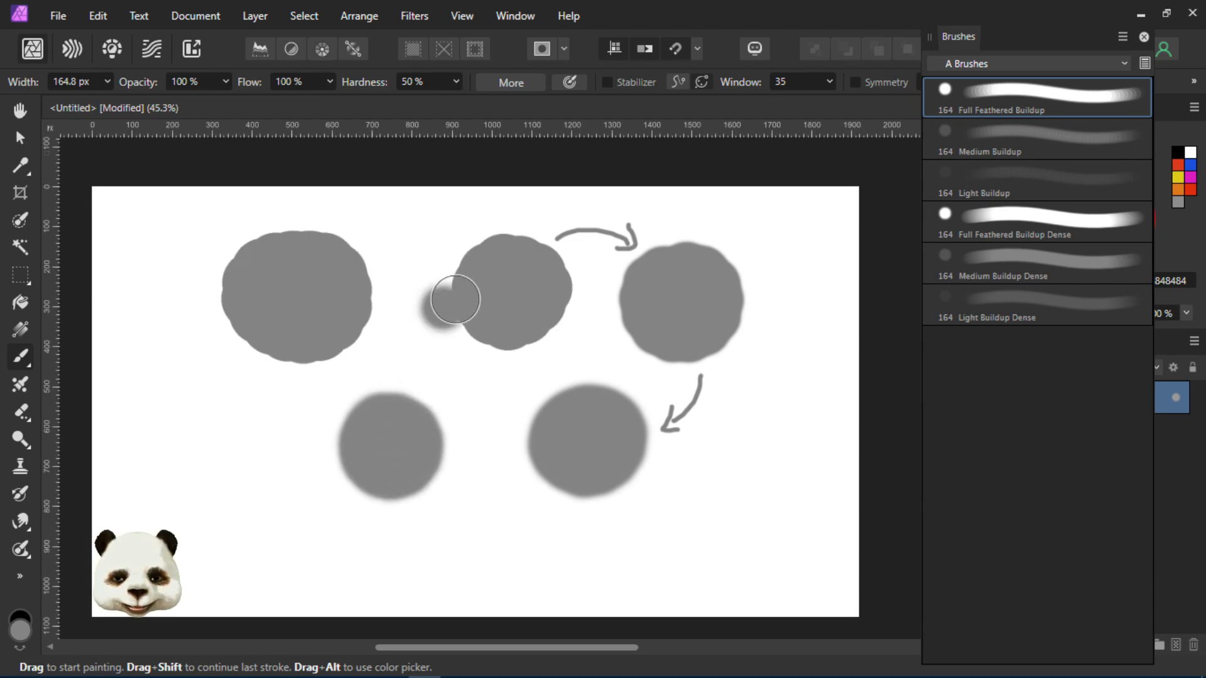
pyautogui.hotkey('ctrl', 'z')
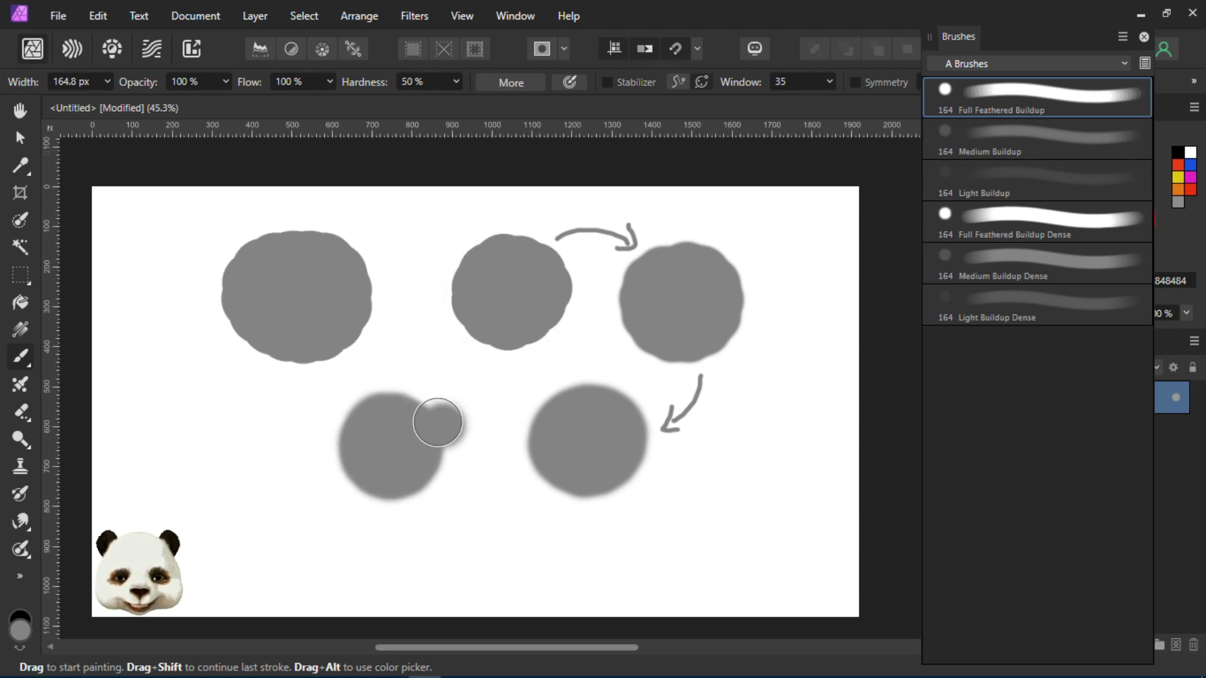
pyautogui.hotkey('ctrl', 'z')
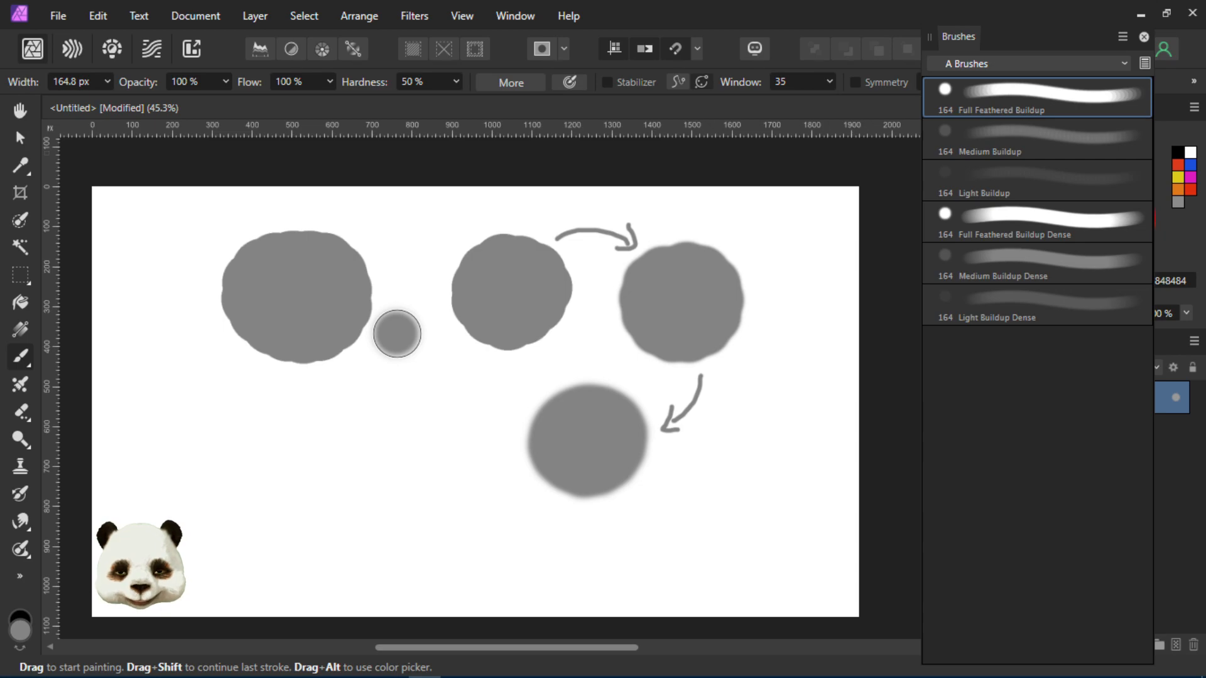
# Step: Set the buildup brush's hardness to 80% and reduce its width to 86 px
pyautogui.click(440, 81)
pyautogui.write('80')
pyautogui.press('Return')
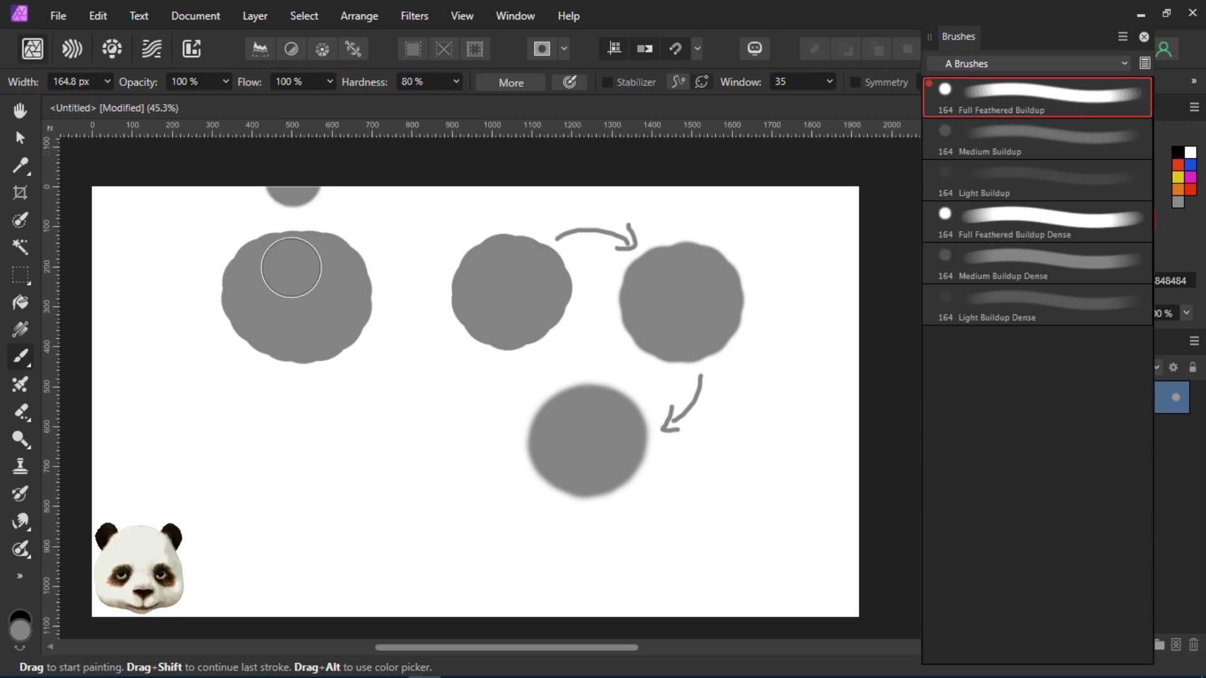
pyautogui.press('[')
pyautogui.press('[')
pyautogui.press('[')
pyautogui.press('[')
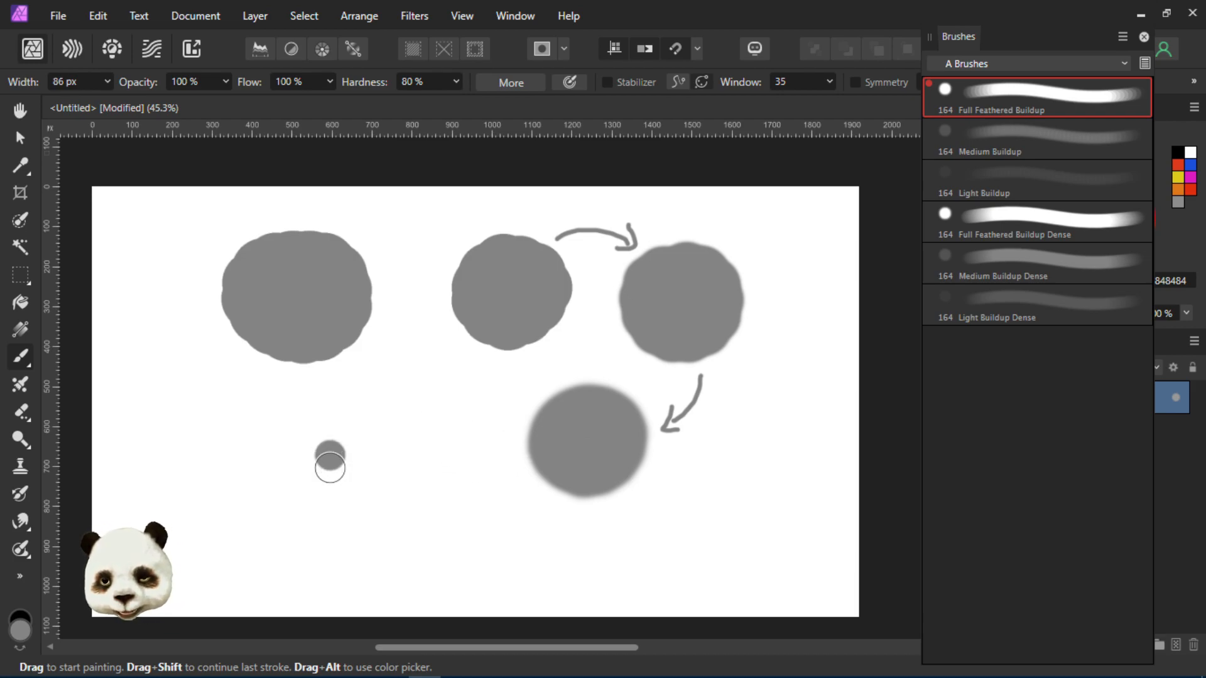
# Step: Paint a large filled irregular blob to the left of the 50% hardness blob using overlapping strokes
pyautogui.moveTo(327, 466)
pyautogui.mouseDown()
pyautogui.moveTo(358, 424)
pyautogui.moveTo(377, 444)
pyautogui.mouseUp()
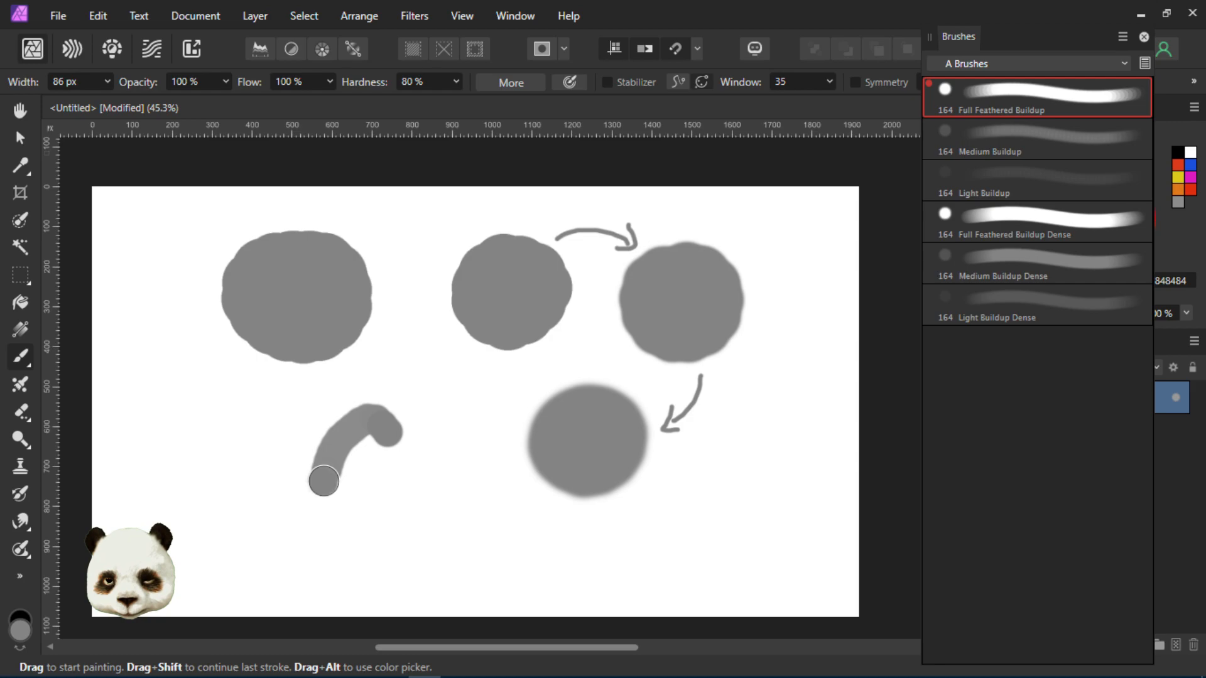
pyautogui.moveTo(323, 481); pyautogui.dragTo(370, 499)
pyautogui.moveTo(396, 436); pyautogui.dragTo(443, 436)
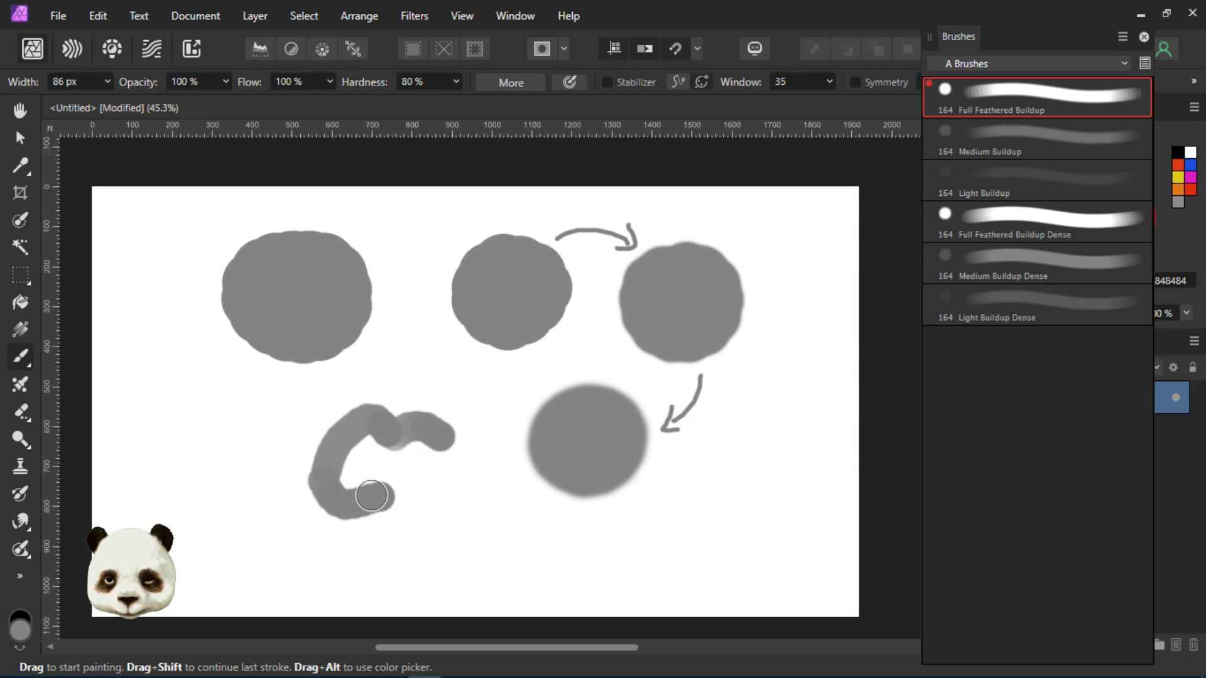
pyautogui.moveTo(377, 500)
pyautogui.mouseDown()
pyautogui.moveTo(414, 512)
pyautogui.moveTo(444, 493)
pyautogui.mouseUp()
pyautogui.moveTo(432, 438)
pyautogui.mouseDown()
pyautogui.moveTo(426, 497)
pyautogui.moveTo(402, 438)
pyautogui.moveTo(411, 457)
pyautogui.moveTo(419, 444)
pyautogui.moveTo(419, 461)
pyautogui.moveTo(400, 449)
pyautogui.moveTo(393, 469)
pyautogui.moveTo(398, 441)
pyautogui.moveTo(414, 490)
pyautogui.moveTo(427, 448)
pyautogui.moveTo(419, 487)
pyautogui.moveTo(382, 444)
pyautogui.moveTo(374, 478)
pyautogui.moveTo(384, 438)
pyautogui.moveTo(357, 489)
pyautogui.moveTo(329, 466)
pyautogui.moveTo(331, 481)
pyautogui.moveTo(331, 458)
pyautogui.moveTo(353, 438)
pyautogui.moveTo(338, 470)
pyautogui.moveTo(378, 430)
pyautogui.moveTo(351, 432)
pyautogui.moveTo(375, 424)
pyautogui.moveTo(347, 445)
pyautogui.moveTo(357, 426)
pyautogui.moveTo(348, 435)
pyautogui.moveTo(334, 482)
pyautogui.moveTo(339, 442)
pyautogui.moveTo(330, 468)
pyautogui.mouseUp()
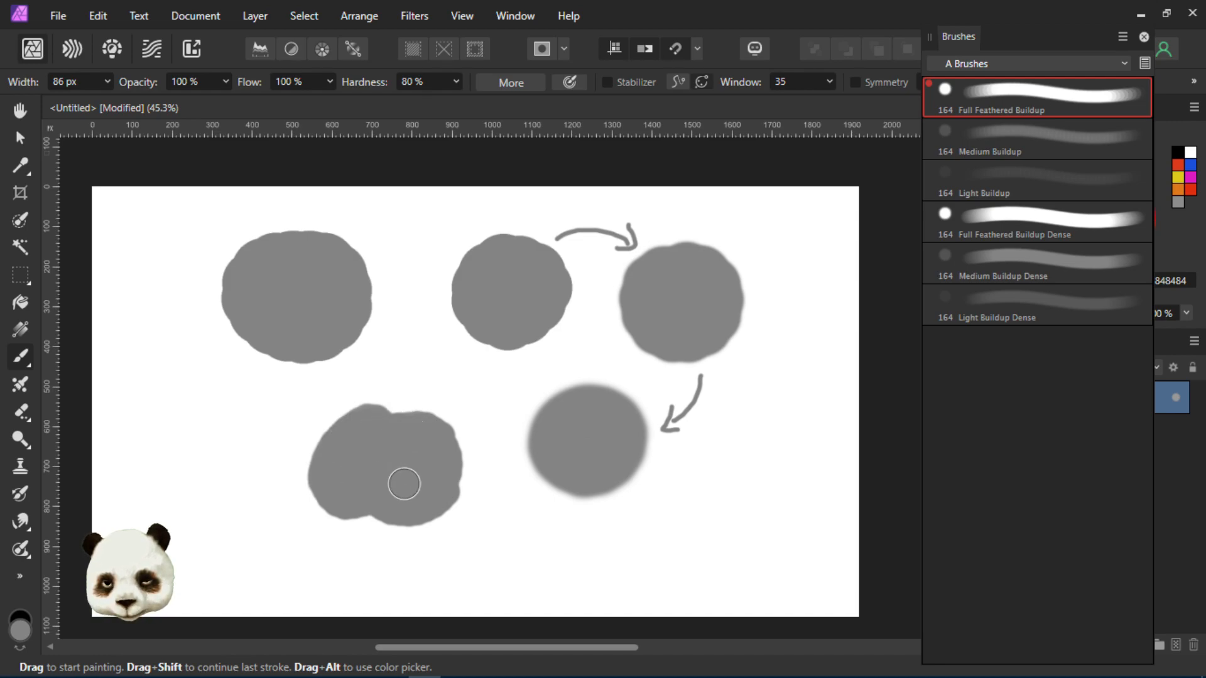
pyautogui.moveTo(442, 468)
pyautogui.mouseDown()
pyautogui.moveTo(442, 493)
pyautogui.moveTo(454, 463)
pyautogui.moveTo(449, 486)
pyautogui.moveTo(450, 444)
pyautogui.moveTo(437, 433)
pyautogui.moveTo(455, 454)
pyautogui.moveTo(448, 426)
pyautogui.moveTo(453, 455)
pyautogui.moveTo(434, 438)
pyautogui.moveTo(456, 434)
pyautogui.moveTo(395, 437)
pyautogui.moveTo(436, 427)
pyautogui.moveTo(444, 456)
pyautogui.moveTo(453, 435)
pyautogui.moveTo(409, 447)
pyautogui.mouseUp()
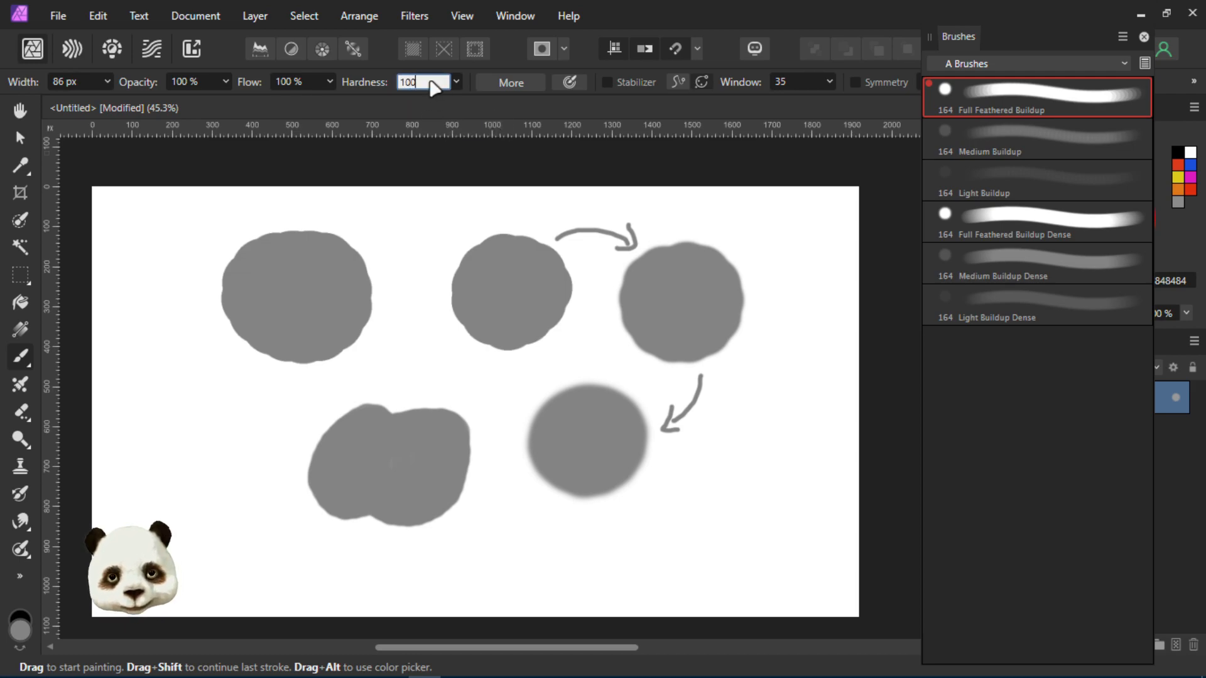
# Step: Set the brush hardness to 100% and paint a smaller filled blob to the left of the large irregular one
pyautogui.press('Return')
pyautogui.moveTo(176, 419)
pyautogui.mouseDown()
pyautogui.moveTo(152, 457)
pyautogui.moveTo(168, 477)
pyautogui.moveTo(194, 463)
pyautogui.moveTo(189, 428)
pyautogui.moveTo(169, 464)
pyautogui.moveTo(188, 426)
pyautogui.moveTo(216, 437)
pyautogui.moveTo(196, 484)
pyautogui.moveTo(210, 438)
pyautogui.moveTo(240, 448)
pyautogui.moveTo(213, 475)
pyautogui.moveTo(202, 469)
pyautogui.moveTo(220, 437)
pyautogui.moveTo(240, 447)
pyautogui.moveTo(235, 464)
pyautogui.moveTo(207, 477)
pyautogui.mouseUp()
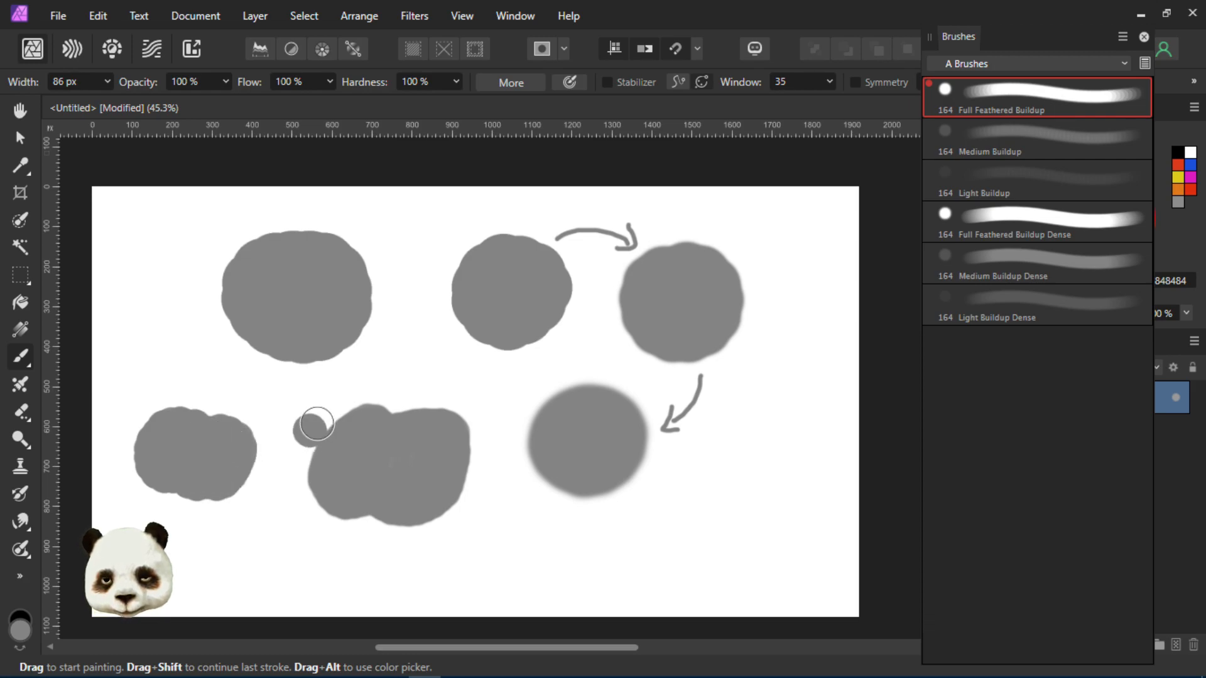
pyautogui.hotkey('ctrl', 'z')
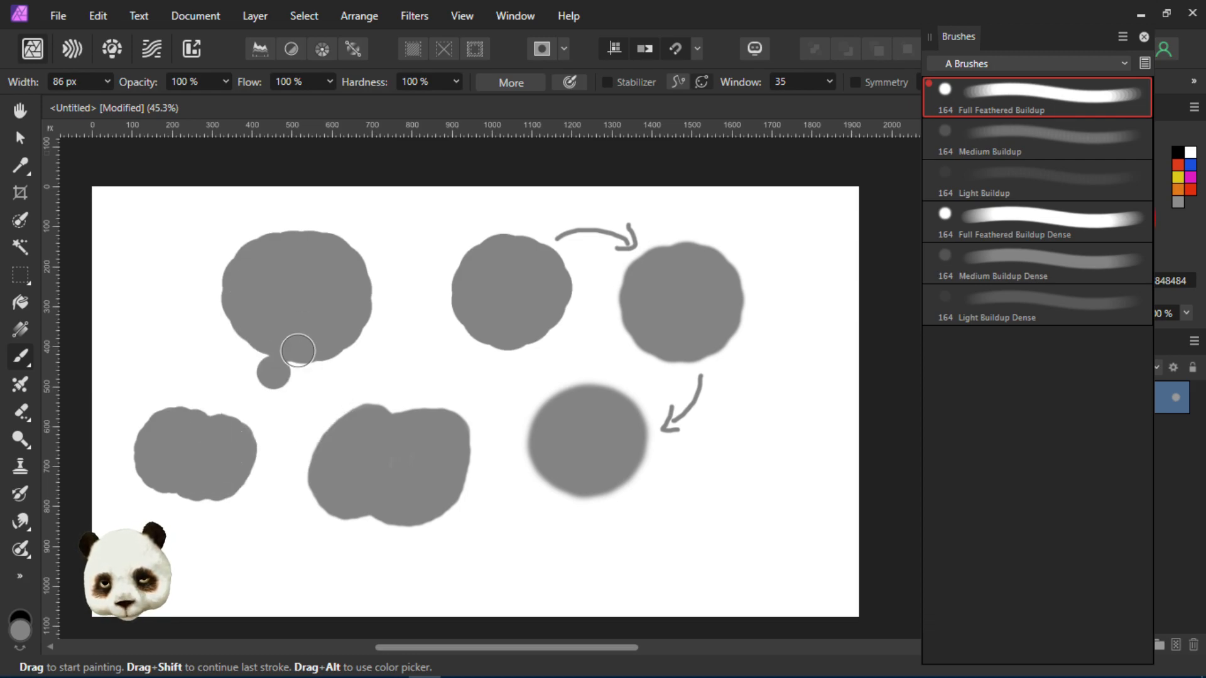
# Step: Try single brush dabs at the upper left edge of the large irregular blob and undo them
pyautogui.click(299, 439)
pyautogui.hotkey('ctrl', 'z')
pyautogui.click(309, 434)
pyautogui.hotkey('ctrl', 'z')
pyautogui.hotkey('ctrl', 'z')
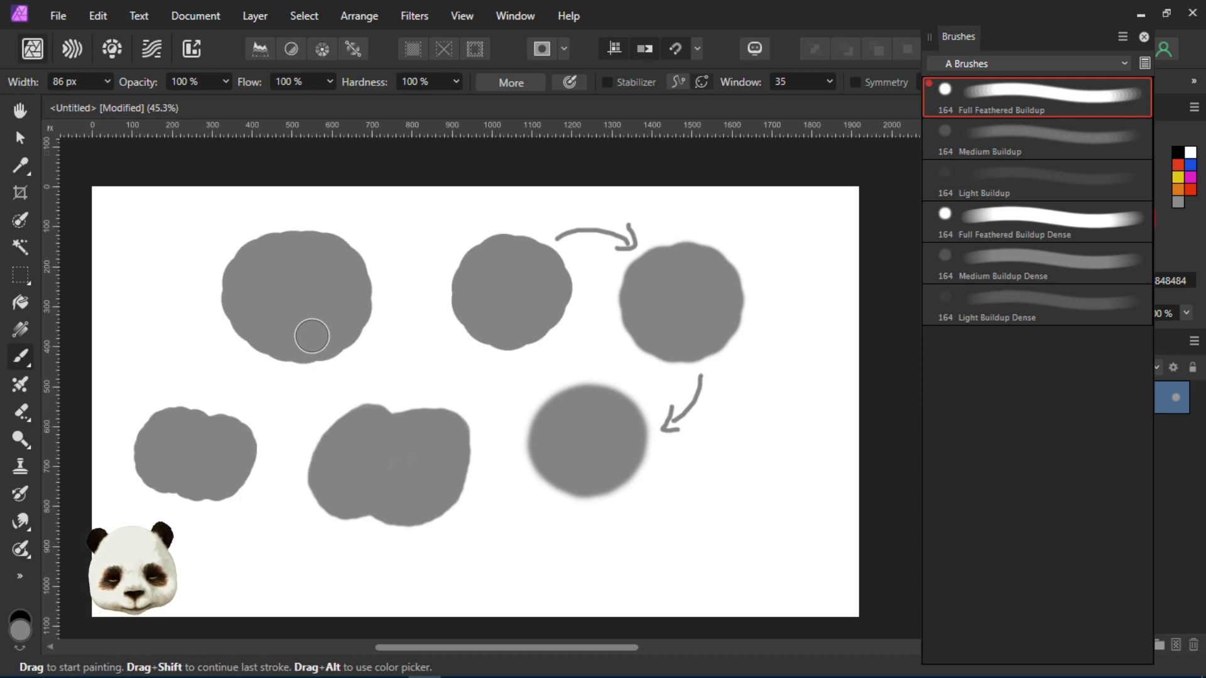
# Step: Clear everything painted on the pixel layer and remove the selection
pyautogui.hotkey('ctrl', 'a')
pyautogui.press('Delete')
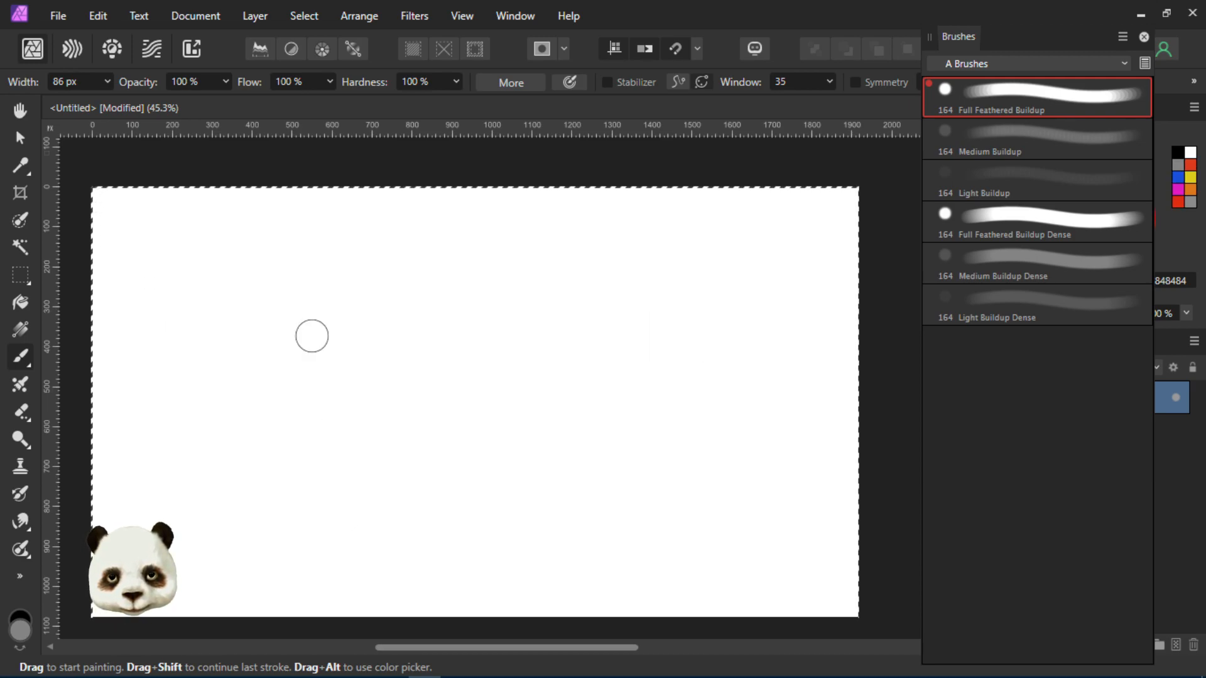
pyautogui.hotkey('ctrl', 'd')
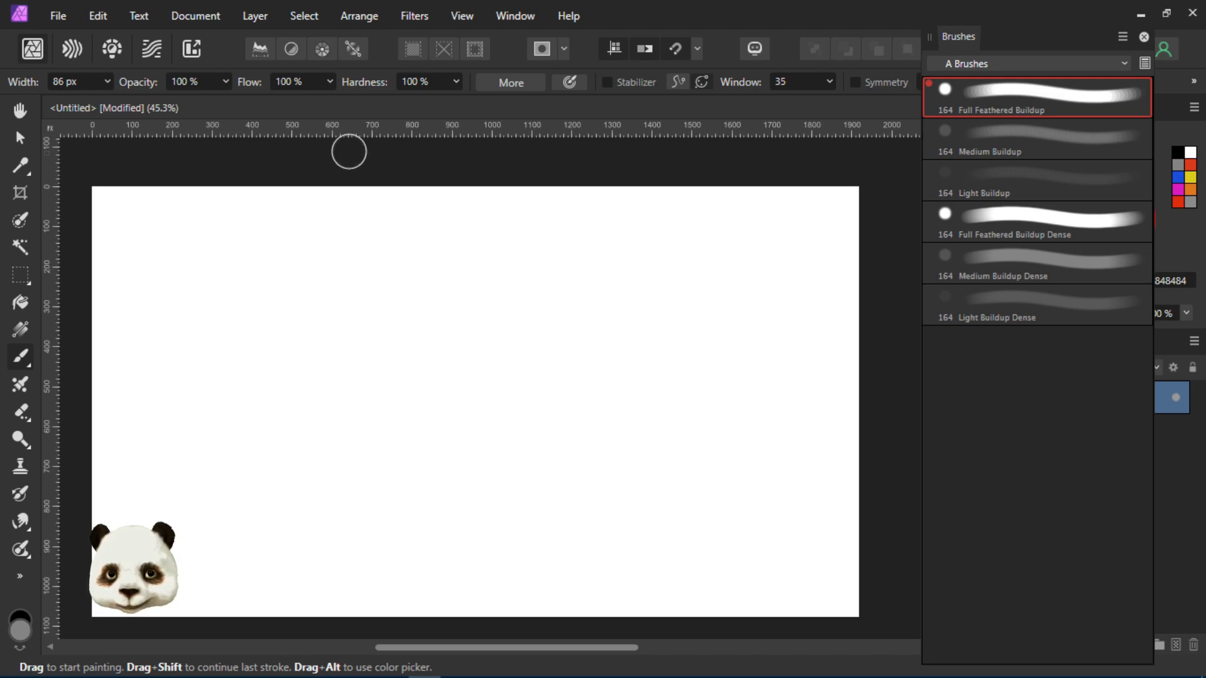
# Step: Set the brush hardness to 50% and paint a filled round grey ball in the upper middle of the canvas
pyautogui.click(203, 84)
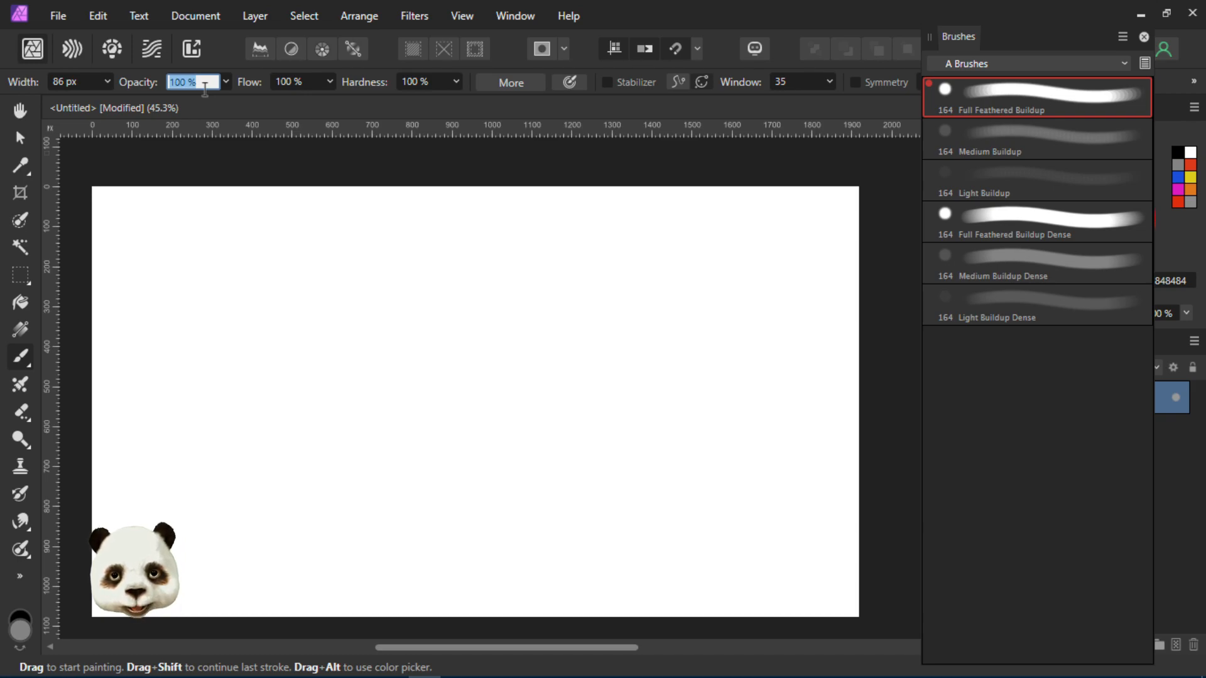
pyautogui.click(420, 83)
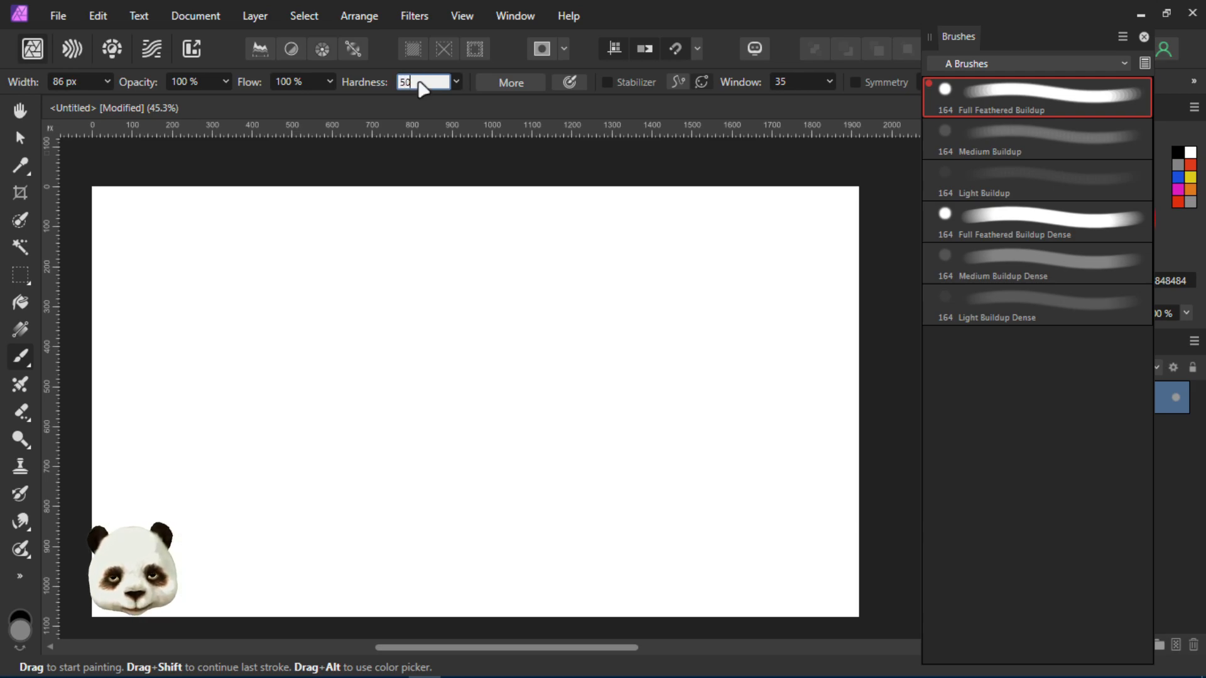
pyautogui.moveTo(401, 314)
pyautogui.mouseDown()
pyautogui.moveTo(432, 318)
pyautogui.moveTo(448, 360)
pyautogui.moveTo(424, 399)
pyautogui.moveTo(374, 391)
pyautogui.moveTo(373, 338)
pyautogui.moveTo(408, 304)
pyautogui.moveTo(460, 340)
pyautogui.moveTo(410, 401)
pyautogui.moveTo(382, 375)
pyautogui.moveTo(378, 338)
pyautogui.moveTo(399, 326)
pyautogui.moveTo(389, 370)
pyautogui.moveTo(428, 345)
pyautogui.moveTo(350, 363)
pyautogui.moveTo(368, 303)
pyautogui.moveTo(391, 296)
pyautogui.moveTo(429, 318)
pyautogui.moveTo(444, 346)
pyautogui.moveTo(408, 383)
pyautogui.mouseUp()
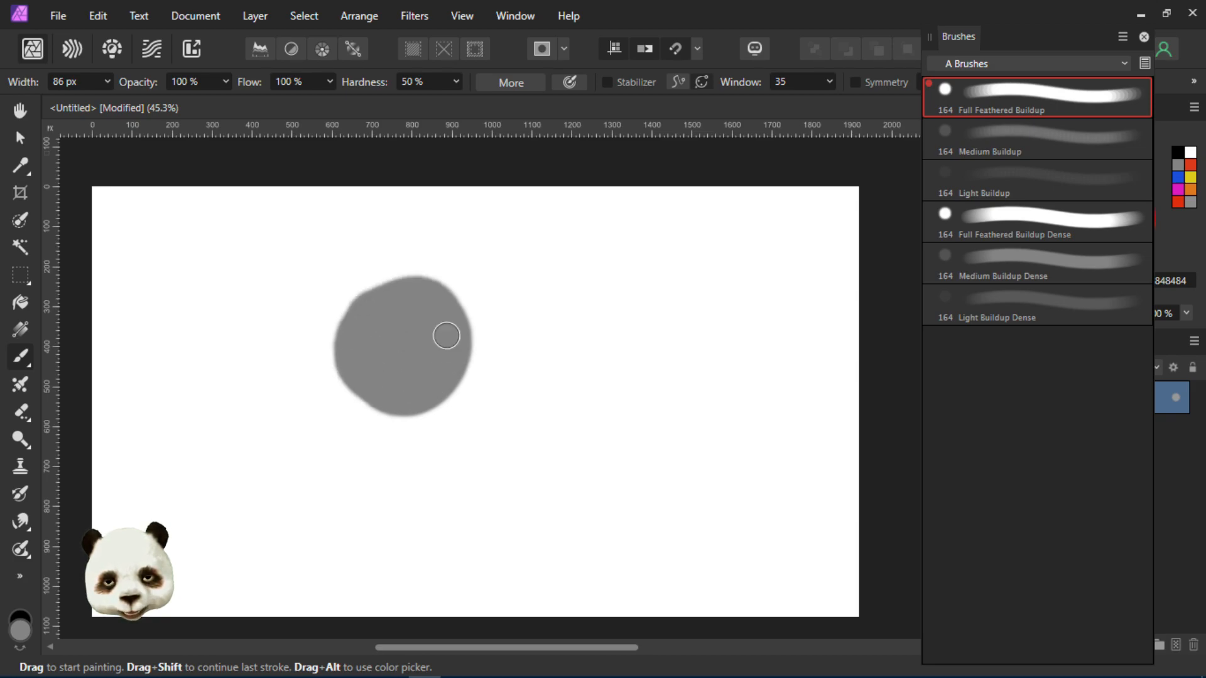
pyautogui.moveTo(381, 312)
pyautogui.mouseDown()
pyautogui.moveTo(388, 365)
pyautogui.moveTo(365, 384)
pyautogui.mouseUp()
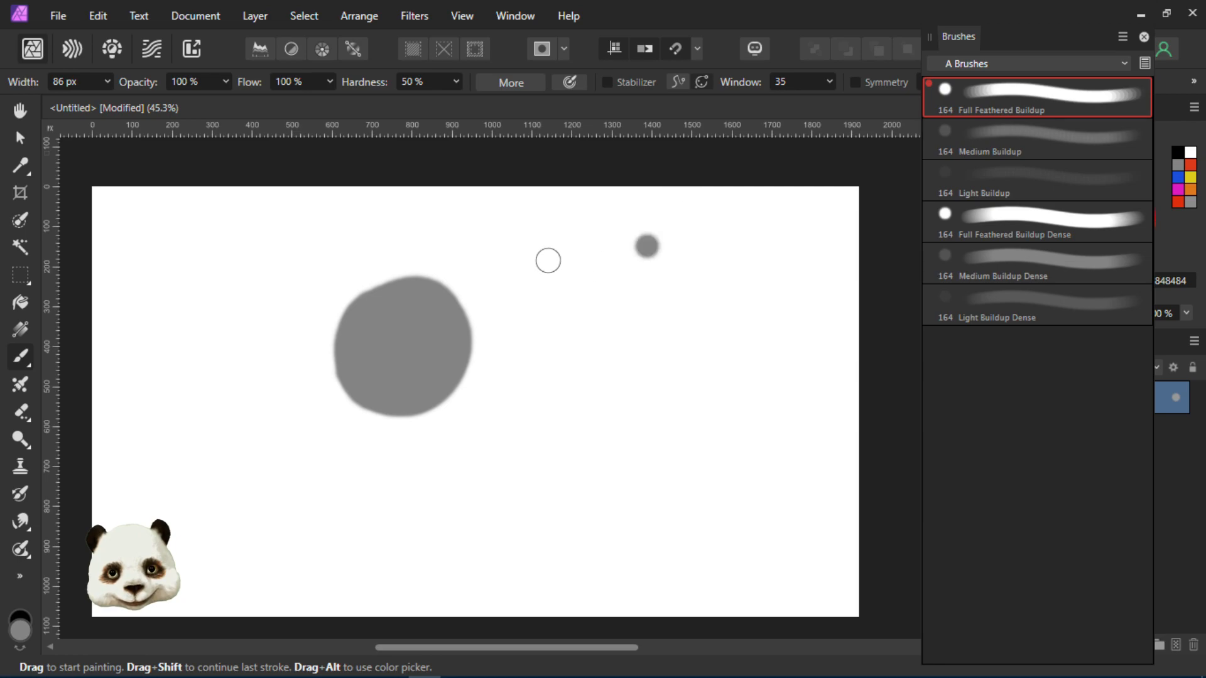
# Step: Uncover the colour wheel, choose red DB1515 and shade the left part of the grey ball using the Medium Buildup brush
pyautogui.moveTo(1013, 36); pyautogui.dragTo(878, 28)
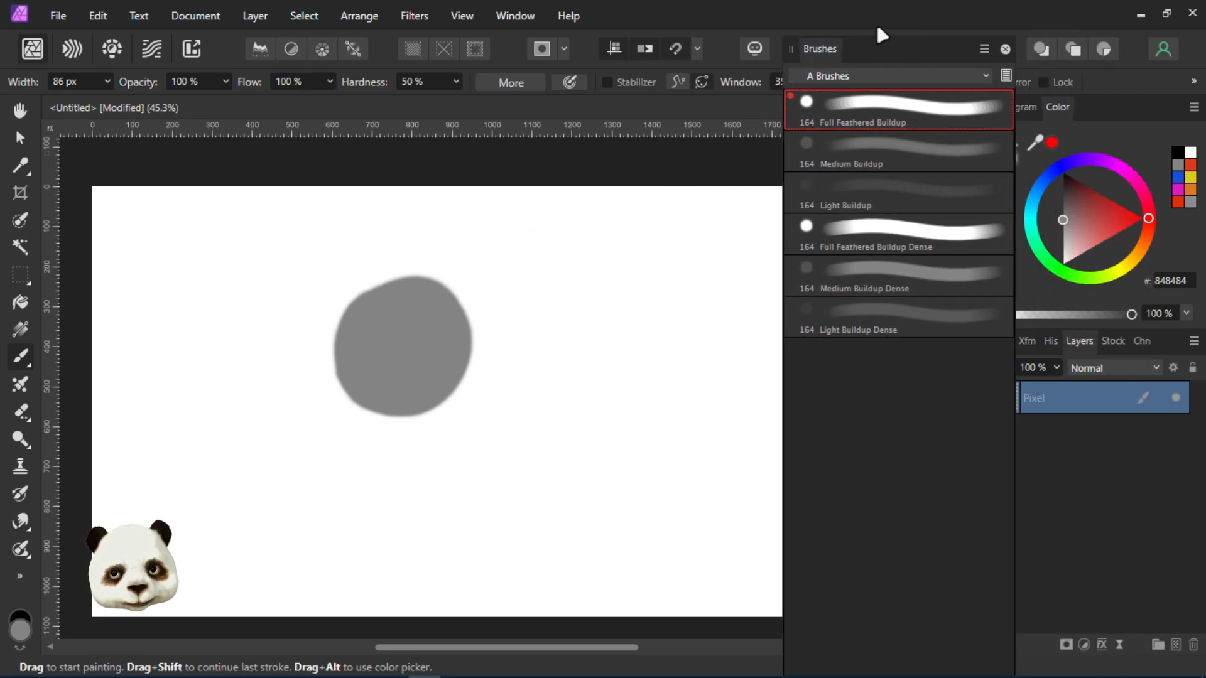
pyautogui.click(1051, 142)
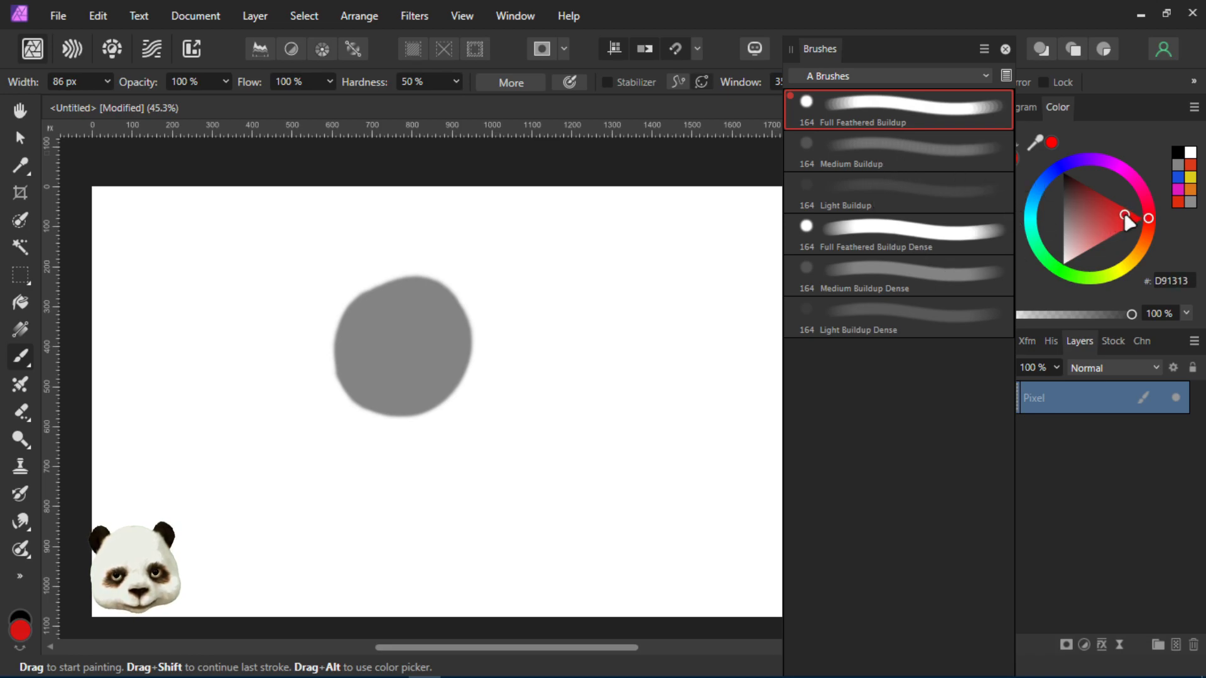
pyautogui.click(888, 150)
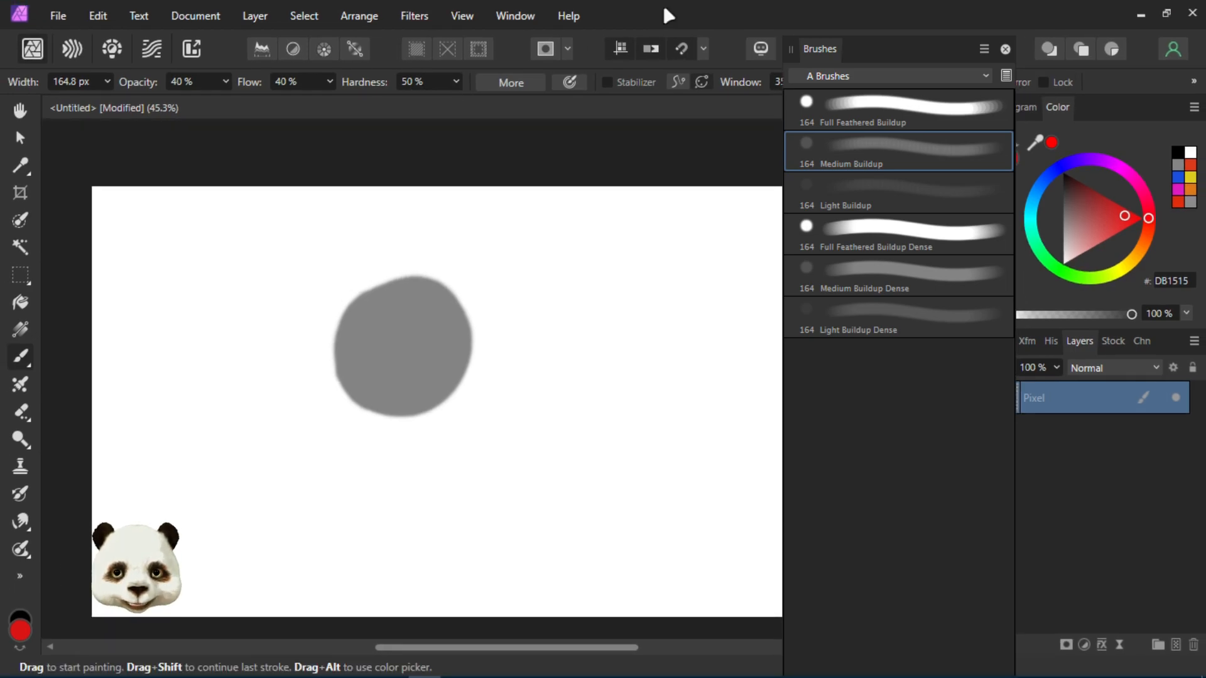
pyautogui.click(353, 309)
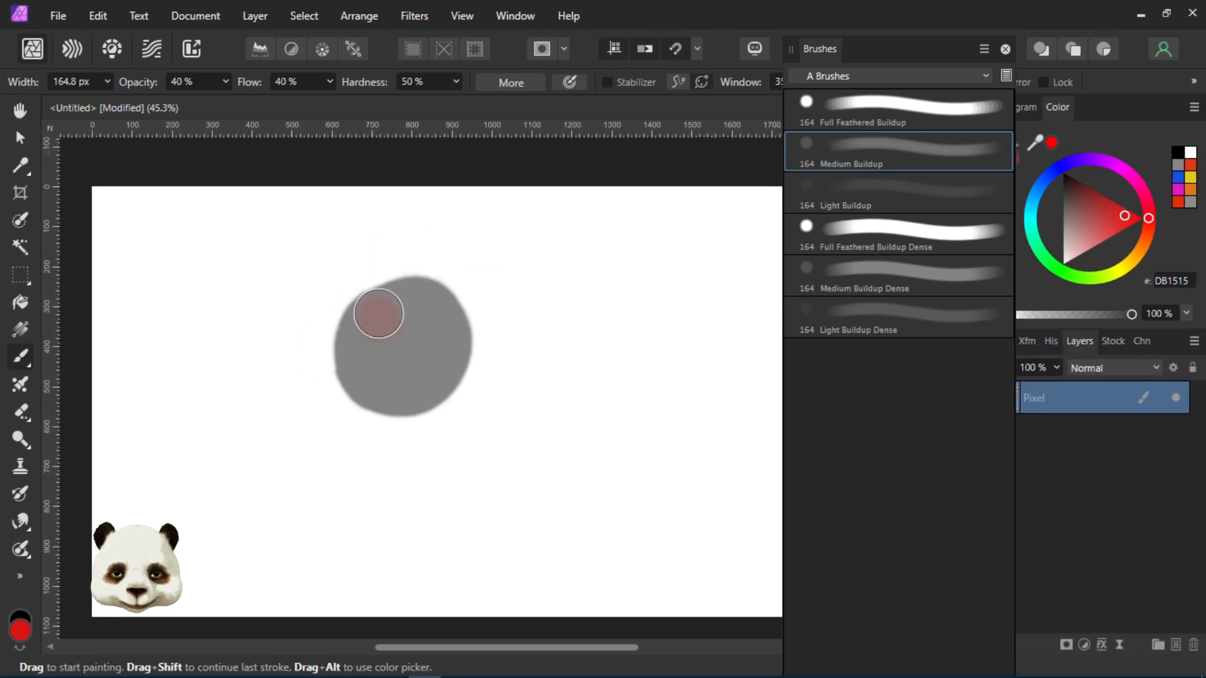
pyautogui.moveTo(371, 315)
pyautogui.mouseDown()
pyautogui.moveTo(368, 388)
pyautogui.moveTo(364, 358)
pyautogui.moveTo(392, 310)
pyautogui.moveTo(384, 394)
pyautogui.moveTo(397, 327)
pyautogui.moveTo(394, 377)
pyautogui.moveTo(402, 338)
pyautogui.moveTo(414, 387)
pyautogui.moveTo(405, 334)
pyautogui.moveTo(393, 397)
pyautogui.moveTo(387, 323)
pyautogui.moveTo(372, 354)
pyautogui.moveTo(382, 385)
pyautogui.moveTo(395, 382)
pyautogui.moveTo(387, 370)
pyautogui.moveTo(376, 380)
pyautogui.moveTo(366, 358)
pyautogui.moveTo(395, 382)
pyautogui.mouseUp()
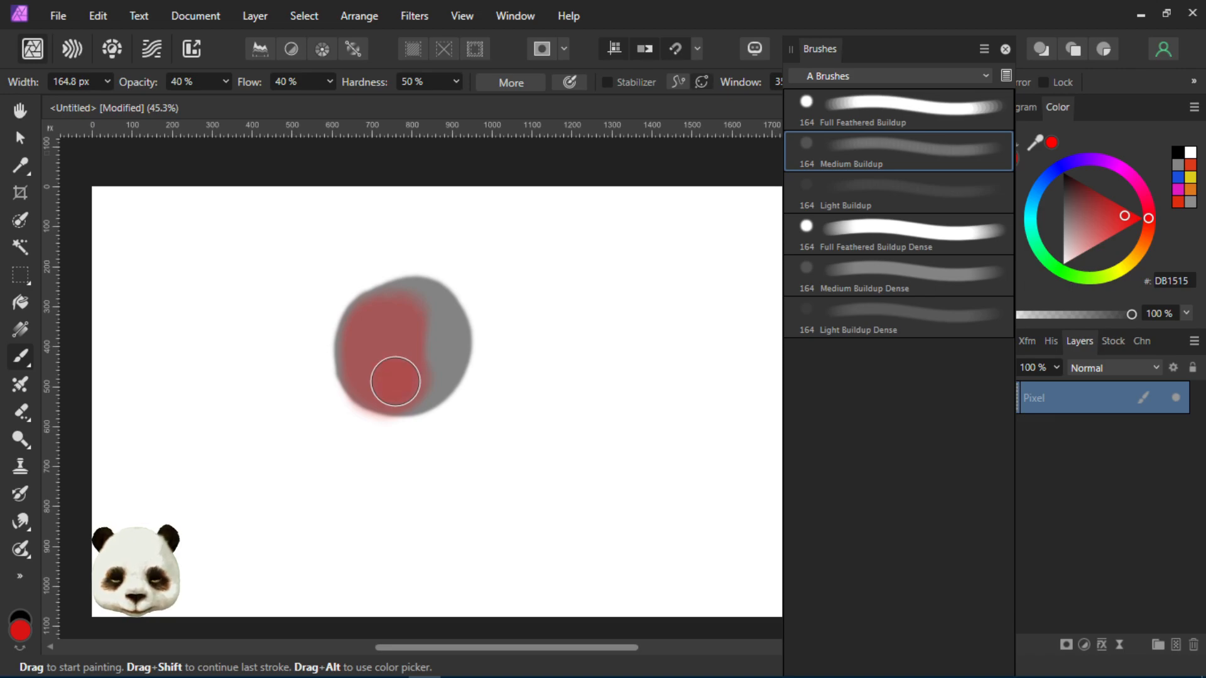
pyautogui.moveTo(395, 381)
pyautogui.mouseDown()
pyautogui.moveTo(392, 298)
pyautogui.moveTo(355, 329)
pyautogui.moveTo(365, 322)
pyautogui.moveTo(375, 381)
pyautogui.moveTo(376, 320)
pyautogui.moveTo(382, 391)
pyautogui.moveTo(386, 311)
pyautogui.moveTo(357, 321)
pyautogui.moveTo(356, 362)
pyautogui.moveTo(369, 384)
pyautogui.moveTo(366, 320)
pyautogui.moveTo(379, 410)
pyautogui.moveTo(373, 358)
pyautogui.mouseUp()
# Step: Reduce the brush width to 73.1 px and layer more red strokes over the ball, leaving only its right edge grey
pyautogui.press('[')
pyautogui.press('[')
pyautogui.press('[')
pyautogui.press('[')
pyautogui.press('[')
pyautogui.press('[')
pyautogui.press('[')
pyautogui.press('[')
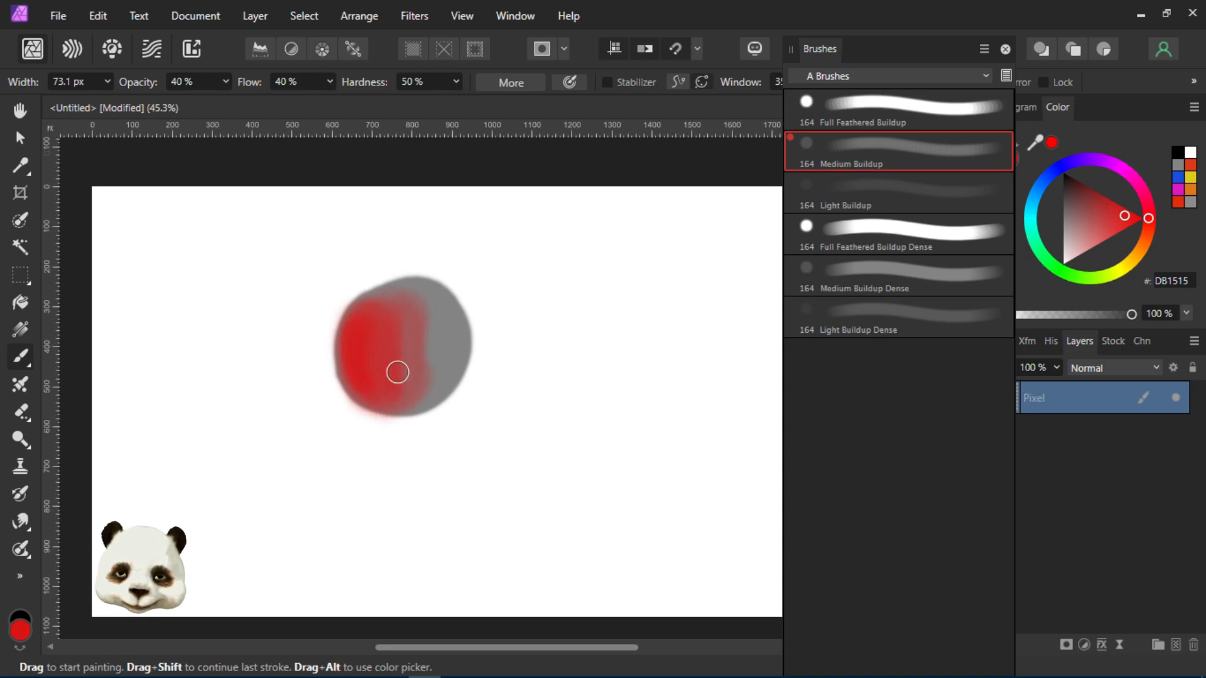
pyautogui.moveTo(404, 311); pyautogui.dragTo(411, 396)
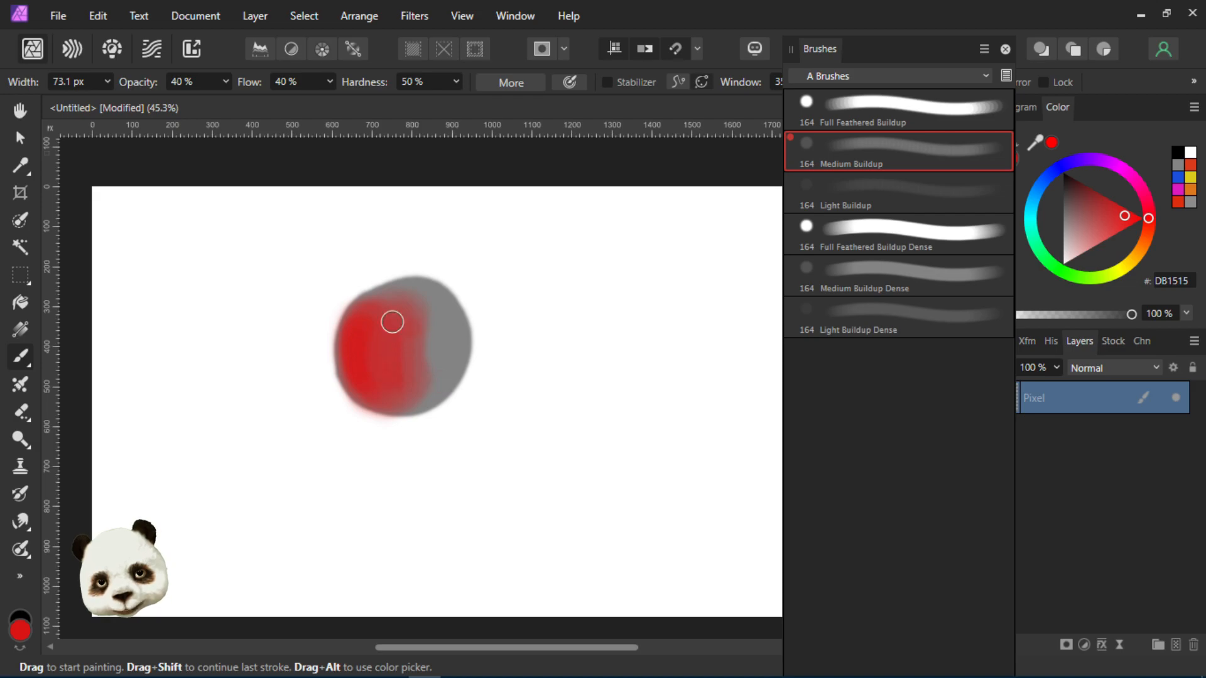
pyautogui.moveTo(354, 313); pyautogui.dragTo(364, 396)
pyautogui.moveTo(358, 308)
pyautogui.mouseDown()
pyautogui.moveTo(365, 405)
pyautogui.moveTo(365, 309)
pyautogui.moveTo(383, 408)
pyautogui.mouseUp()
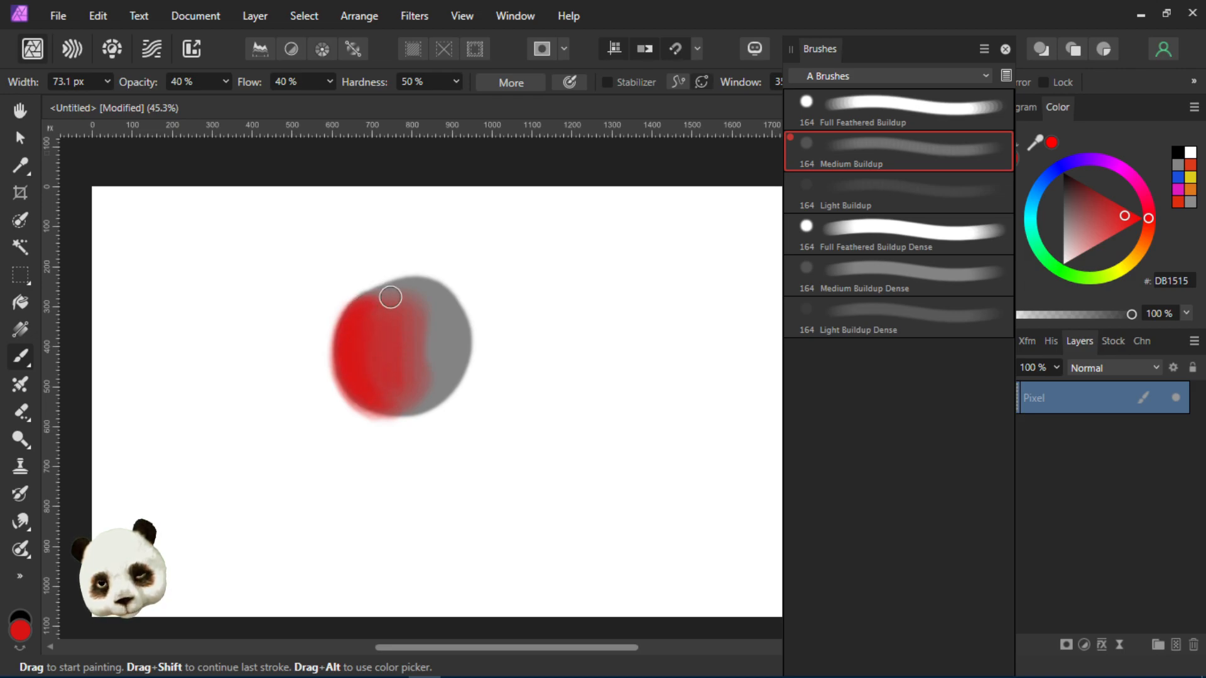
pyautogui.moveTo(415, 310)
pyautogui.mouseDown()
pyautogui.moveTo(388, 367)
pyautogui.moveTo(423, 323)
pyautogui.moveTo(421, 386)
pyautogui.moveTo(424, 314)
pyautogui.moveTo(438, 386)
pyautogui.moveTo(434, 314)
pyautogui.moveTo(427, 392)
pyautogui.moveTo(420, 309)
pyautogui.moveTo(442, 393)
pyautogui.mouseUp()
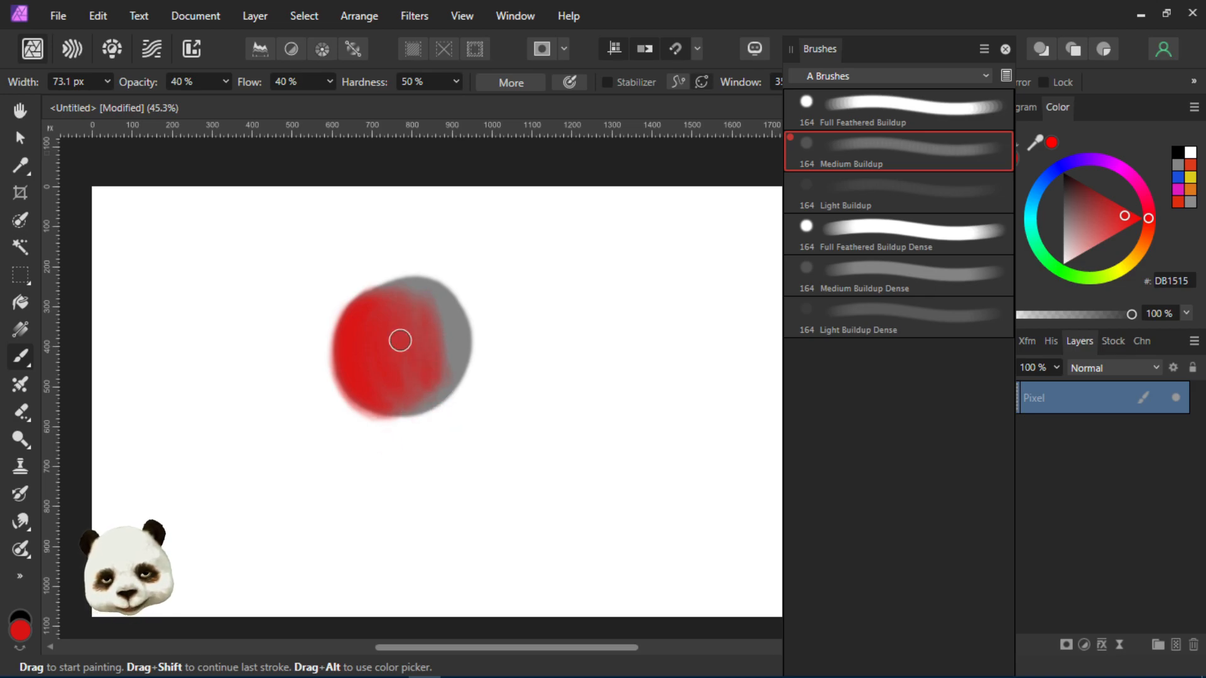
# Step: Try erasing parts of the red shading with the Light Buildup brush, and undo the eraser strokes
pyautogui.click(20, 415)
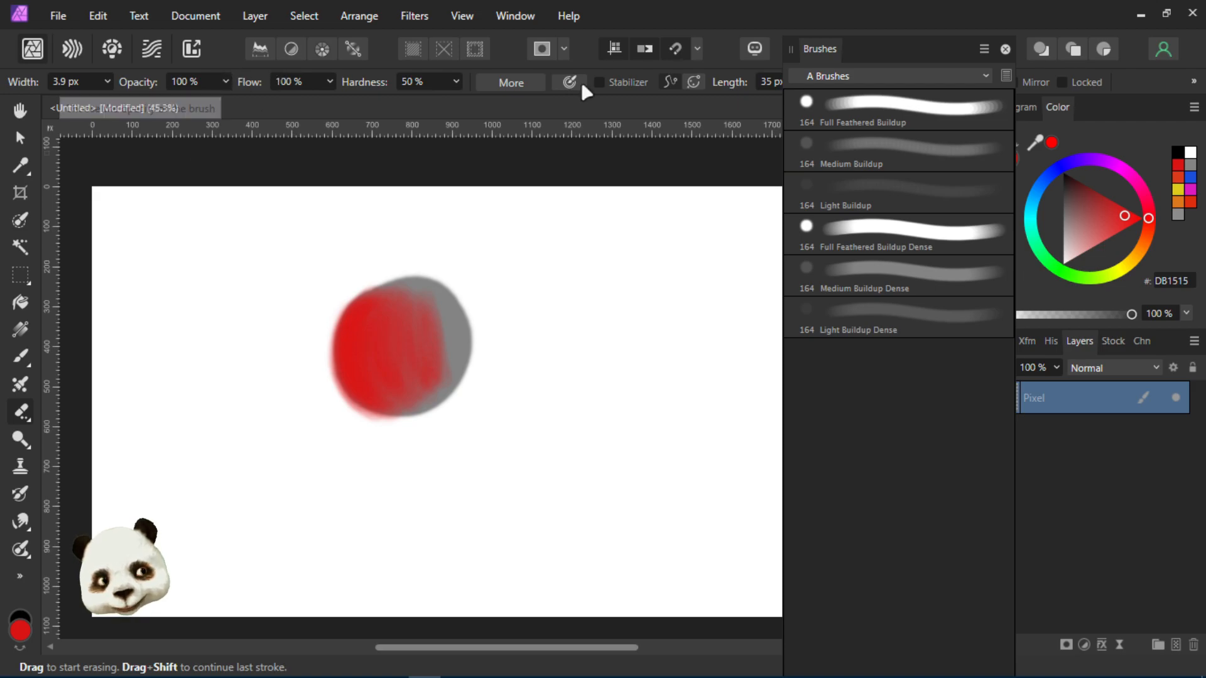
pyautogui.click(889, 148)
pyautogui.click(890, 181)
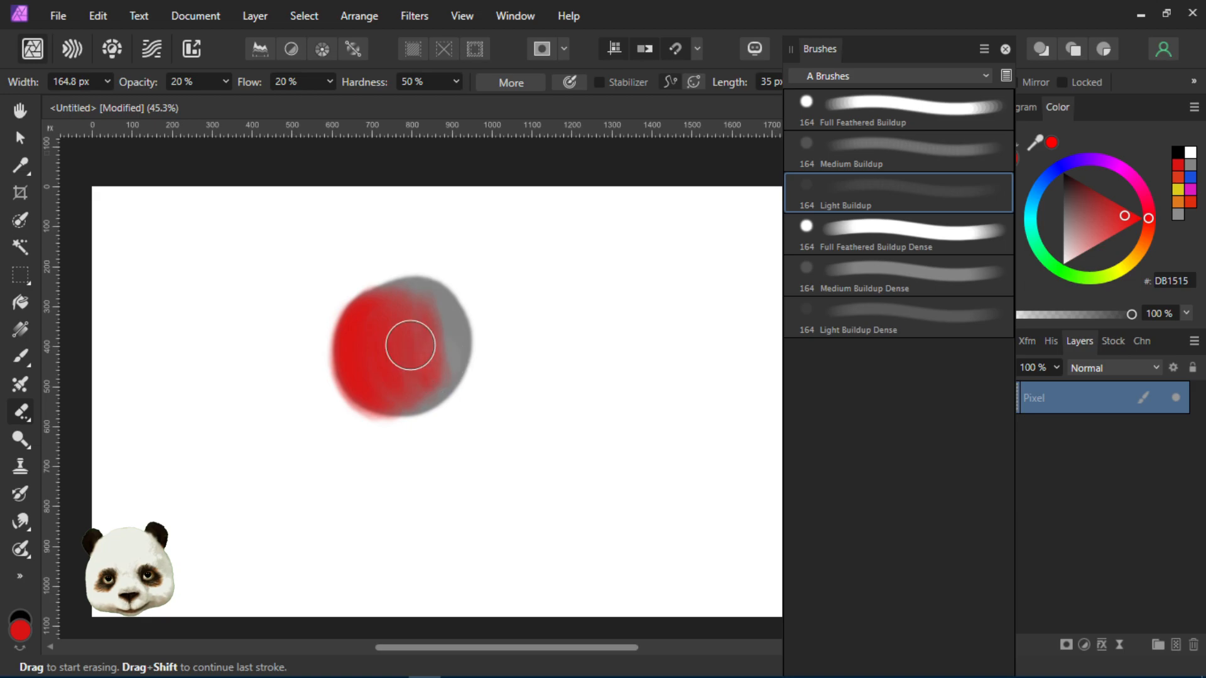
pyautogui.moveTo(419, 305)
pyautogui.mouseDown()
pyautogui.moveTo(452, 392)
pyautogui.moveTo(376, 315)
pyautogui.moveTo(370, 338)
pyautogui.moveTo(388, 338)
pyautogui.moveTo(366, 306)
pyautogui.moveTo(413, 498)
pyautogui.mouseUp()
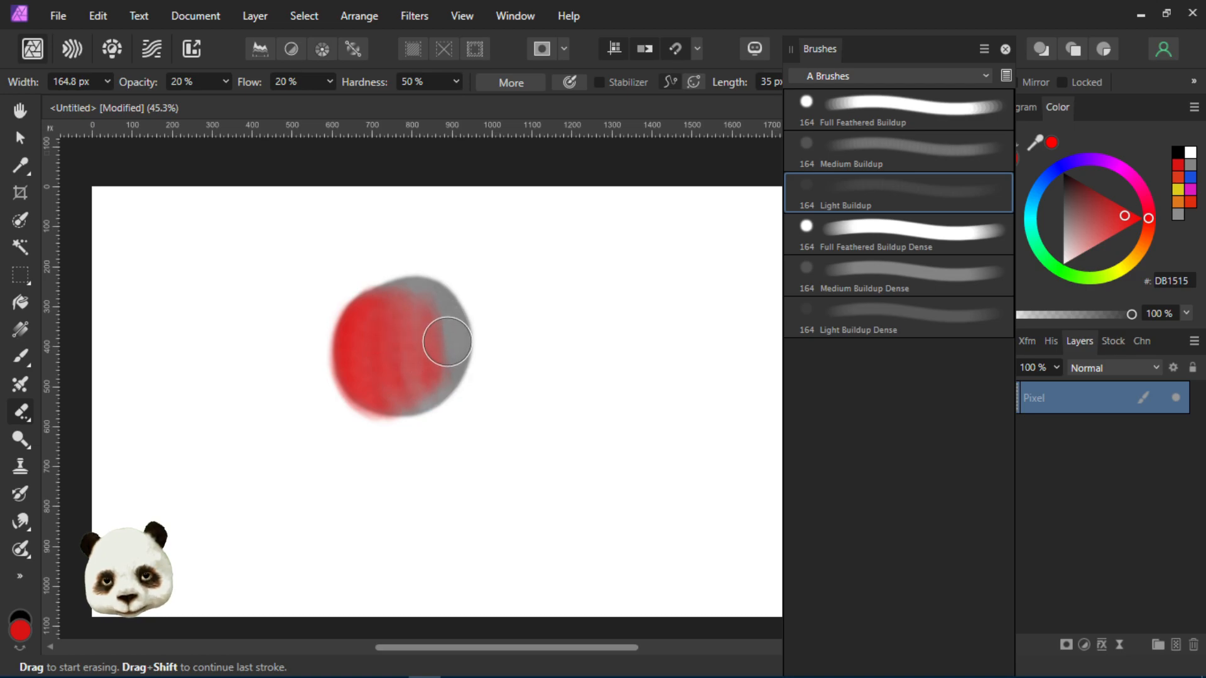
pyautogui.hotkey('ctrl', 'z')
pyautogui.hotkey('ctrl', 'z')
pyautogui.hotkey('ctrl', 'z')
pyautogui.hotkey('ctrl', 'z')
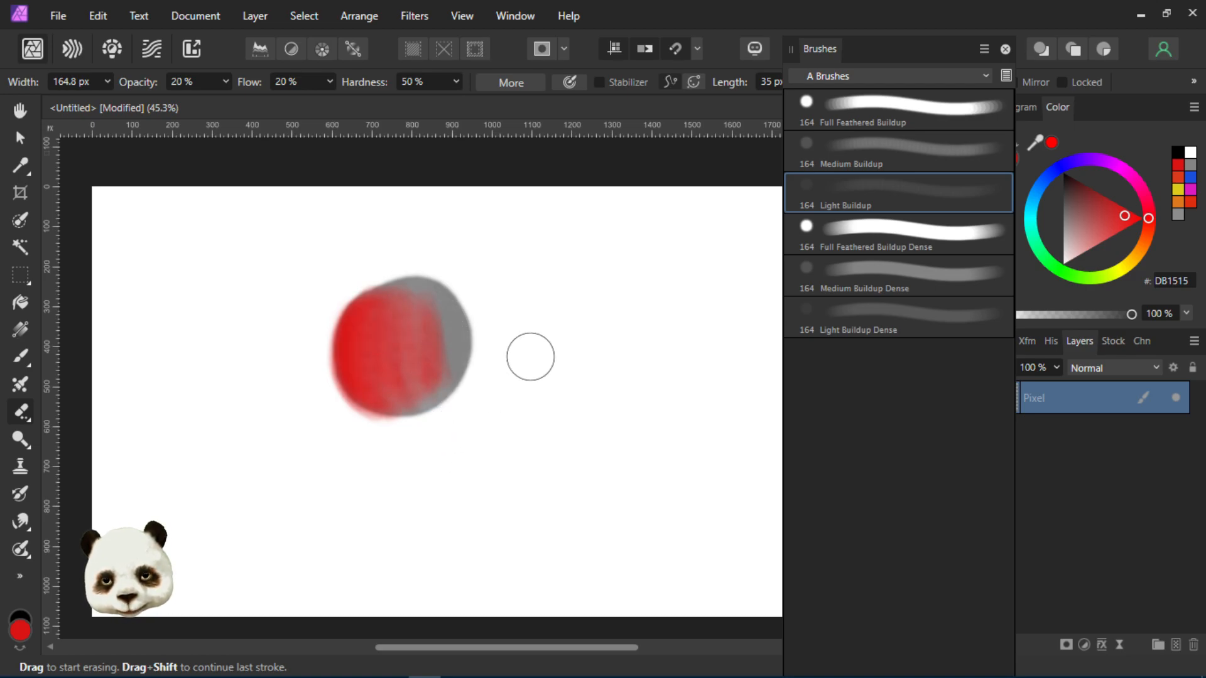
# Step: Try erasing near the top of the ball with the Light Buildup Dense brush, and undo it
pyautogui.click(907, 313)
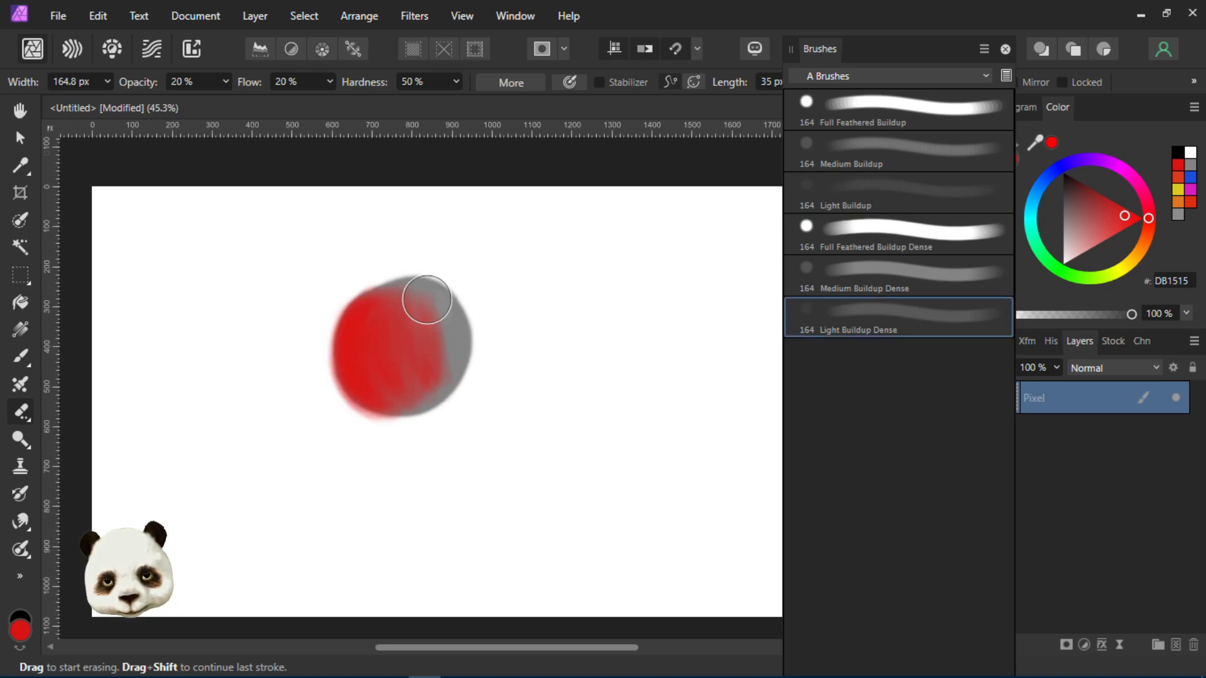
pyautogui.moveTo(423, 290); pyautogui.dragTo(394, 286)
pyautogui.hotkey('ctrl', 'z')
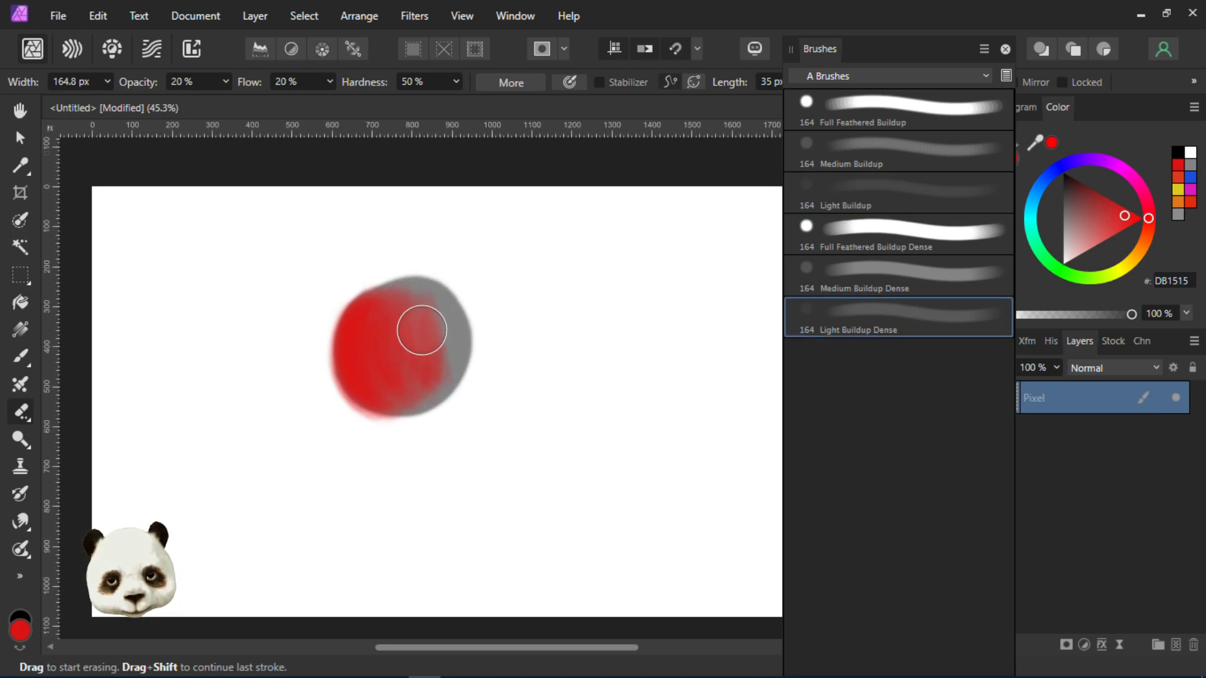
pyautogui.hotkey('ctrl', 'z')
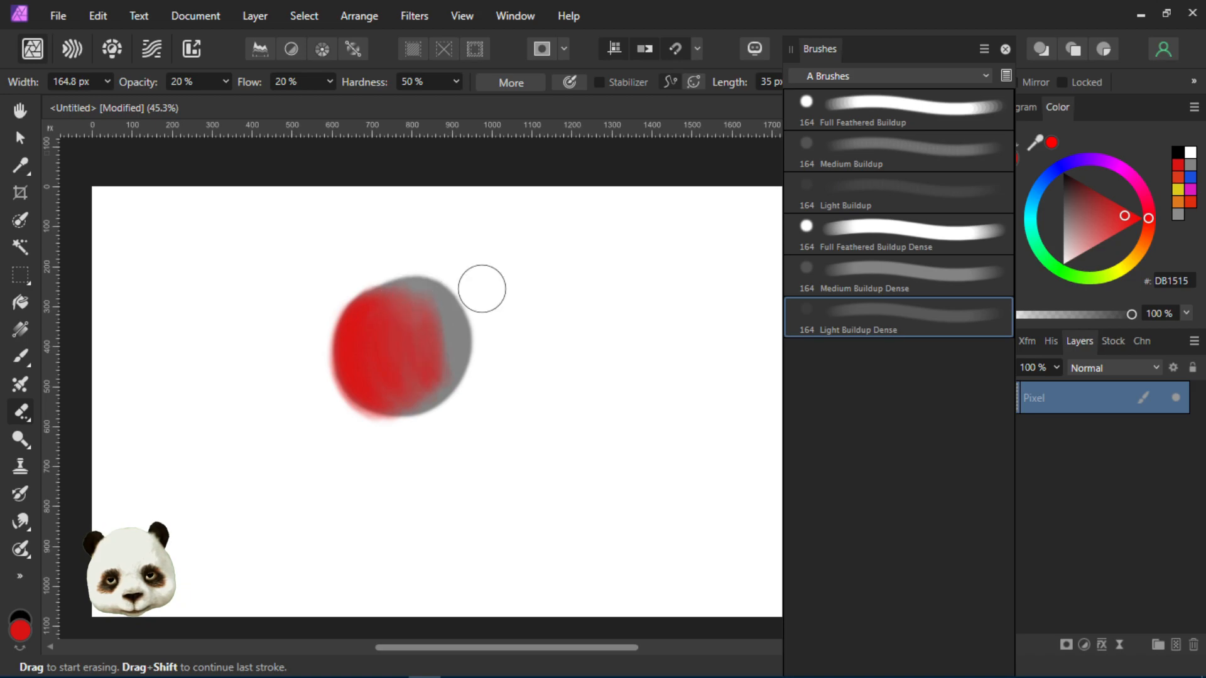
# Step: Lightly erase over the red shading with the Light Buildup brush and smudge the strokes to blend them
pyautogui.click(879, 196)
pyautogui.moveTo(412, 296)
pyautogui.mouseDown()
pyautogui.moveTo(430, 361)
pyautogui.moveTo(395, 303)
pyautogui.moveTo(418, 401)
pyautogui.moveTo(399, 333)
pyautogui.moveTo(371, 312)
pyautogui.moveTo(415, 403)
pyautogui.mouseUp()
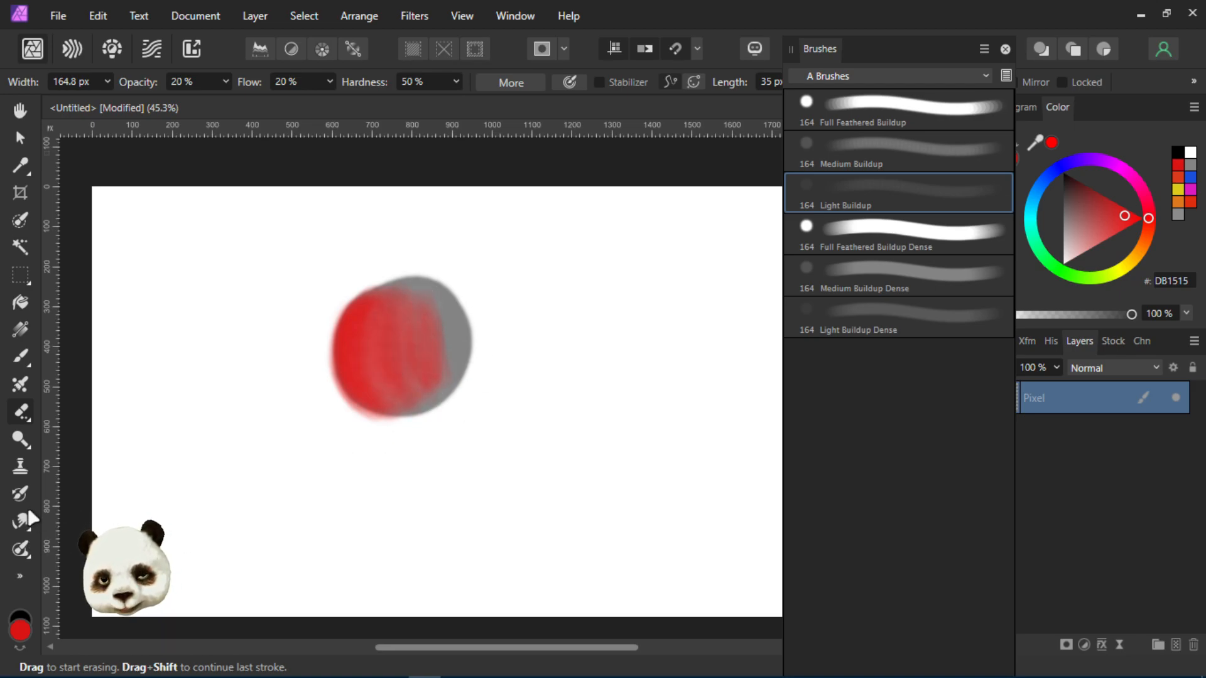
pyautogui.click(22, 526)
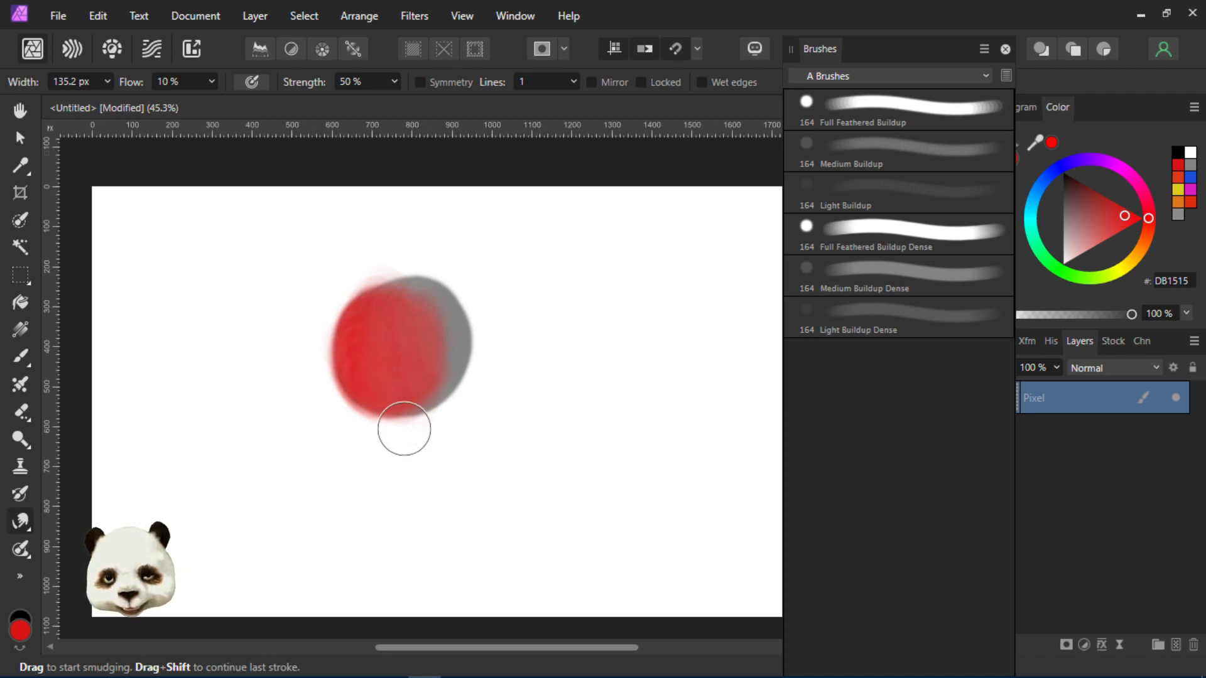
# Step: Paint vertical red test strokes beside the ball with Medium Buildup, and erase them with the Full Feathered Buildup brush
pyautogui.press('b')
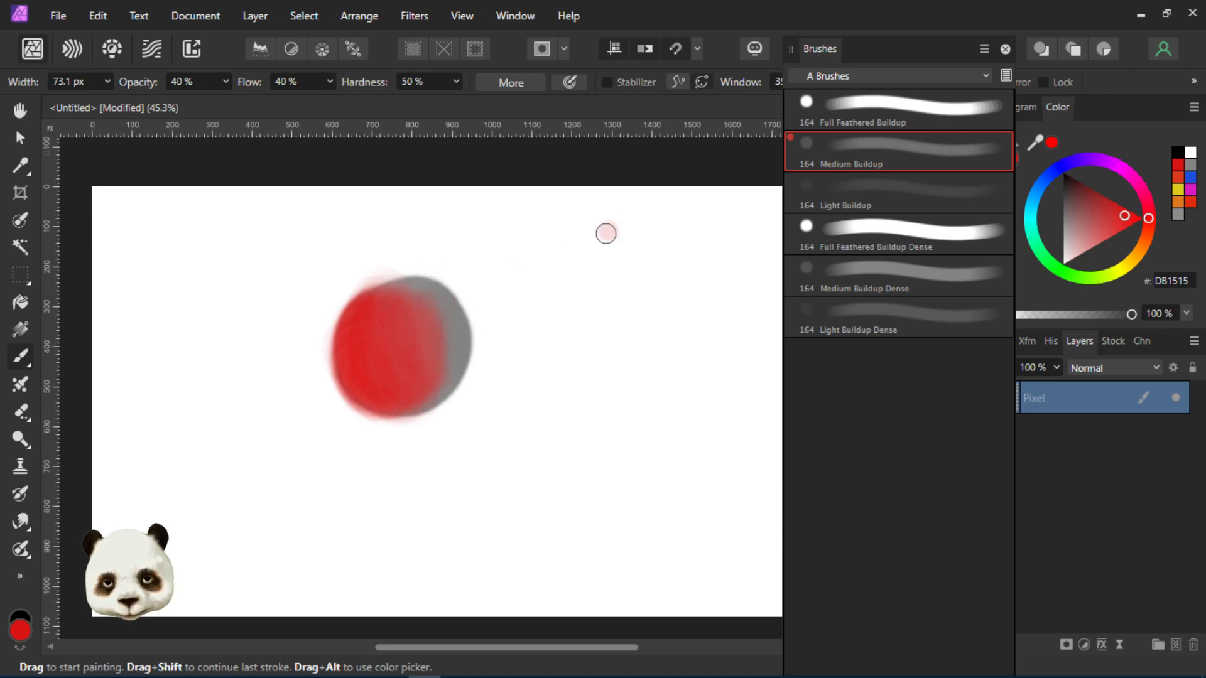
pyautogui.moveTo(550, 246)
pyautogui.mouseDown()
pyautogui.moveTo(565, 232)
pyautogui.moveTo(572, 335)
pyautogui.mouseUp()
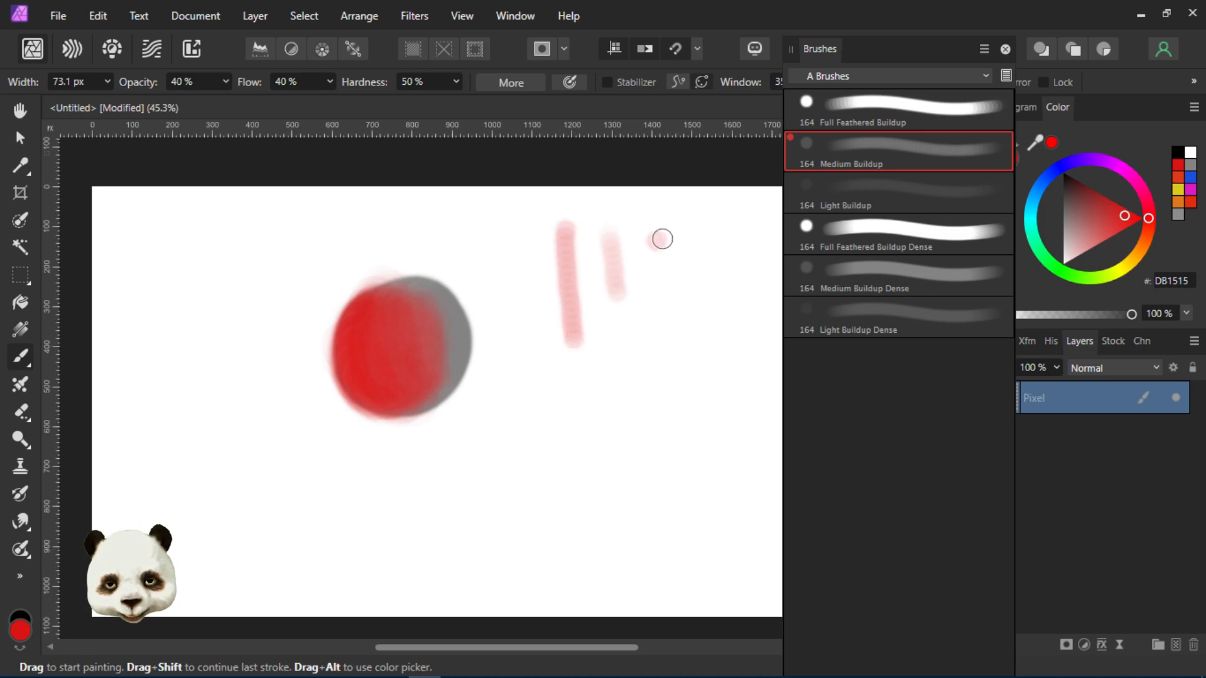
pyautogui.moveTo(570, 278)
pyautogui.mouseDown()
pyautogui.moveTo(574, 331)
pyautogui.moveTo(563, 229)
pyautogui.moveTo(570, 297)
pyautogui.moveTo(566, 235)
pyautogui.moveTo(565, 250)
pyautogui.moveTo(617, 248)
pyautogui.moveTo(574, 256)
pyautogui.moveTo(583, 249)
pyautogui.moveTo(574, 296)
pyautogui.mouseUp()
pyautogui.press('e')
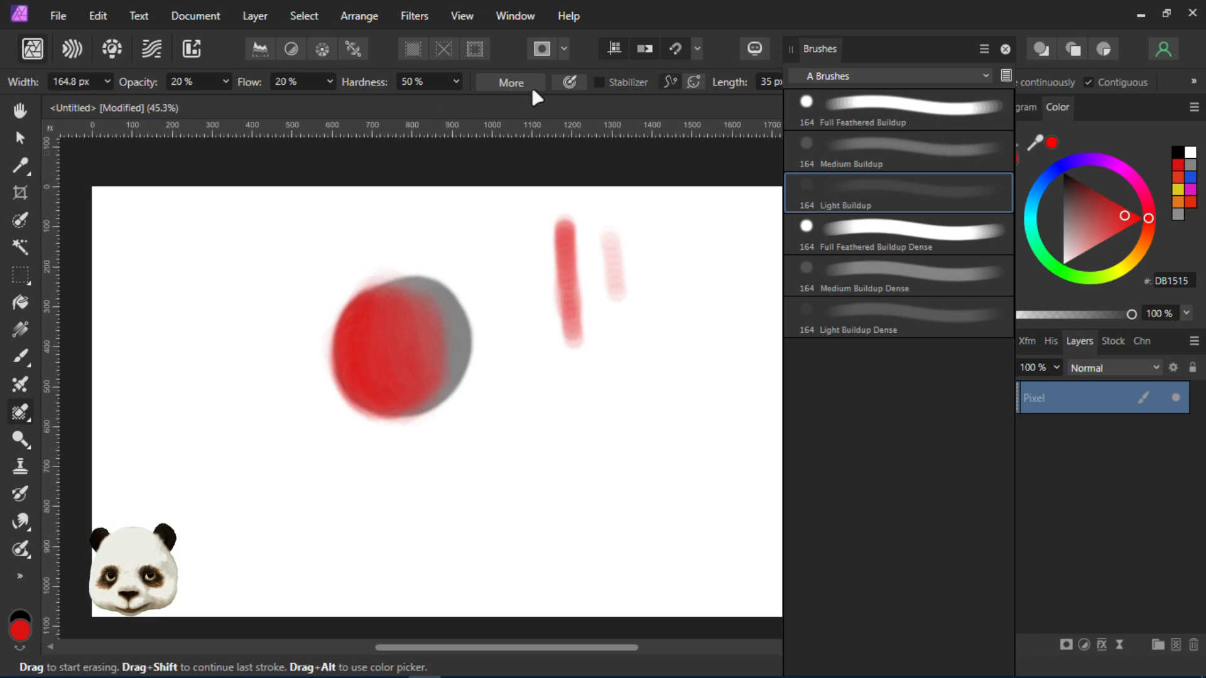
pyautogui.click(877, 121)
pyautogui.moveTo(555, 216)
pyautogui.mouseDown()
pyautogui.moveTo(576, 305)
pyautogui.moveTo(616, 301)
pyautogui.mouseUp()
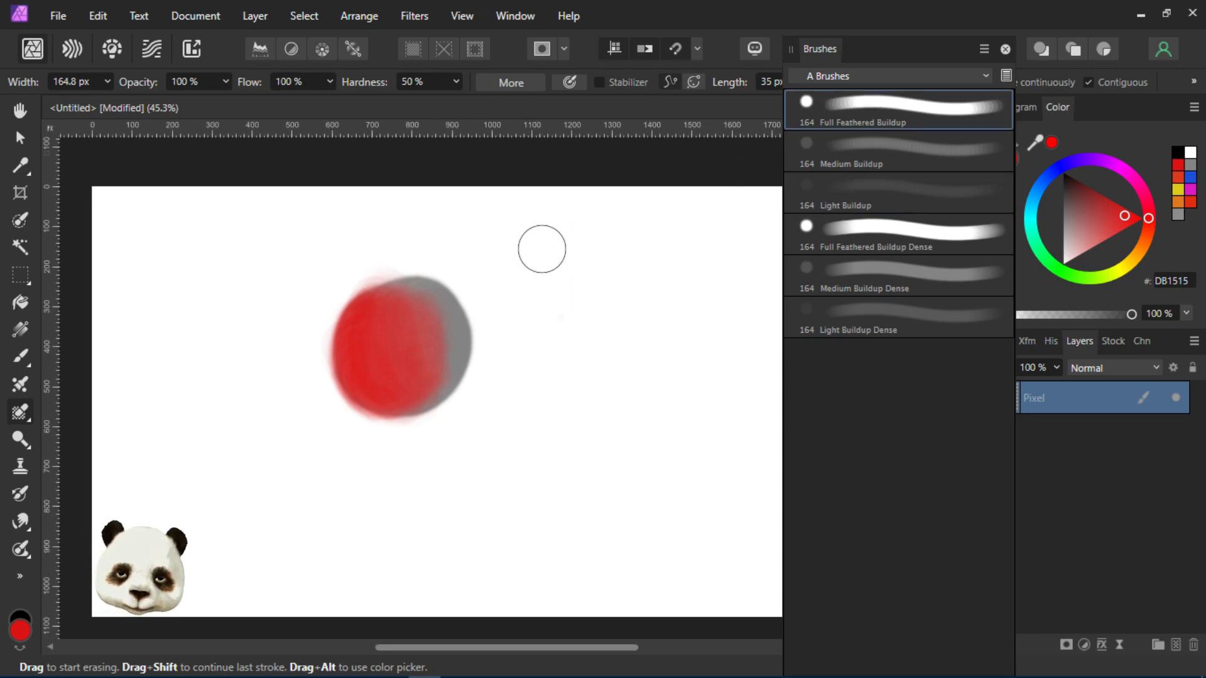
# Step: Try erasing along the ball's right edge with the Full Feathered Buildup brush, undo it and return to painting
pyautogui.moveTo(450, 389)
pyautogui.mouseDown()
pyautogui.moveTo(393, 320)
pyautogui.moveTo(468, 326)
pyautogui.moveTo(456, 247)
pyautogui.moveTo(460, 316)
pyautogui.moveTo(432, 260)
pyautogui.mouseUp()
pyautogui.hotkey('ctrl', 'z')
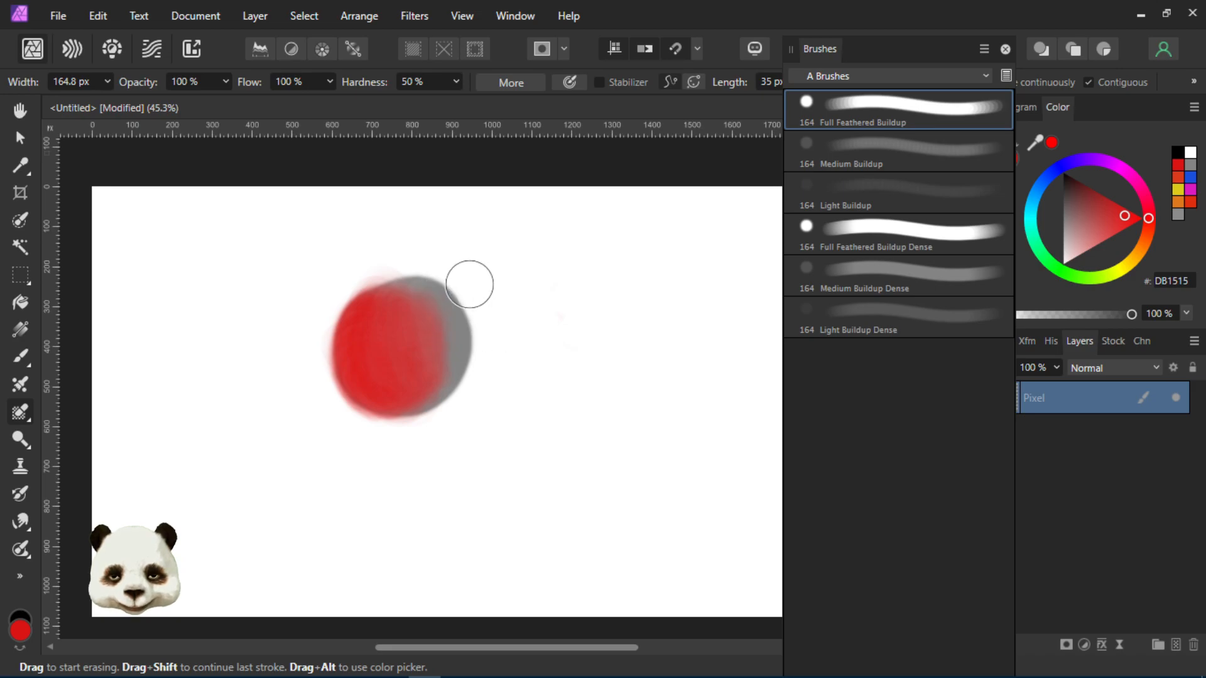
pyautogui.press('e')
pyautogui.press('e')
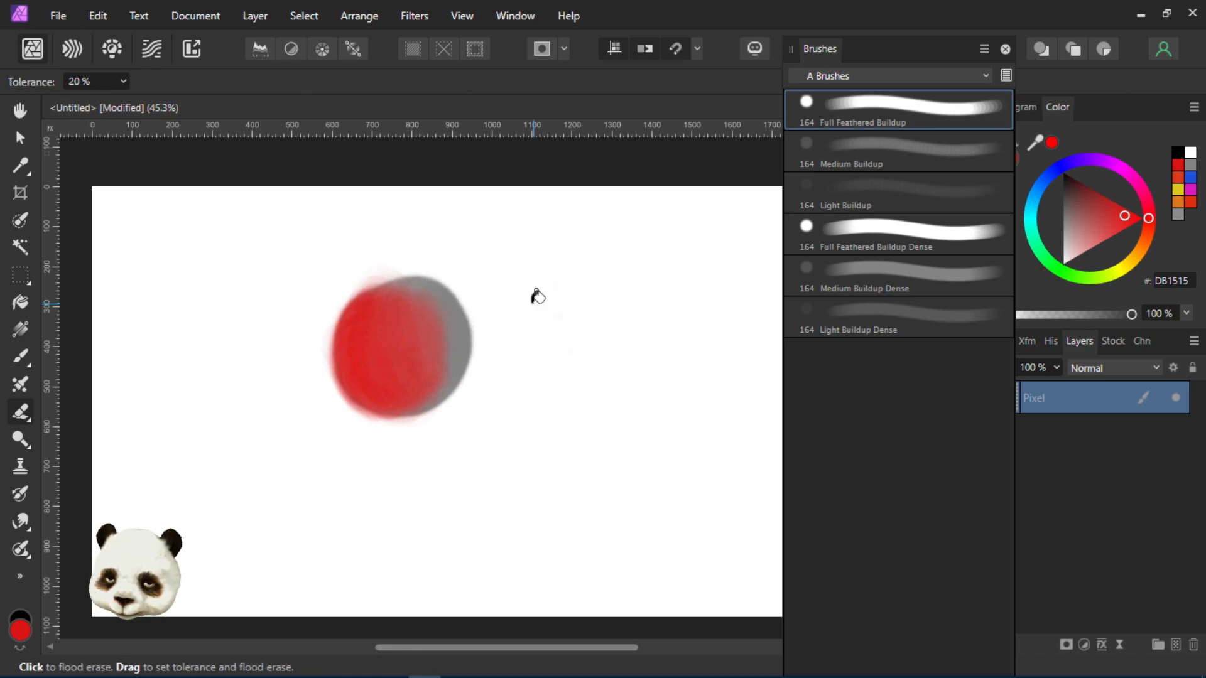
pyautogui.press('b')
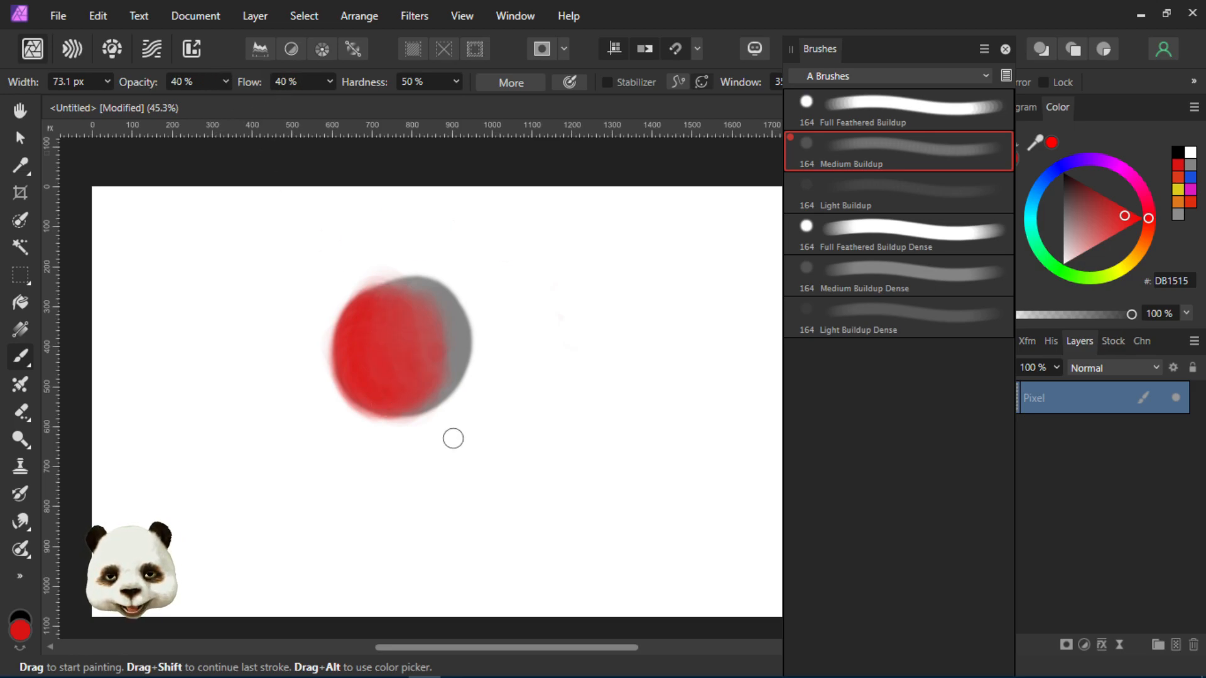
pyautogui.click(233, 256)
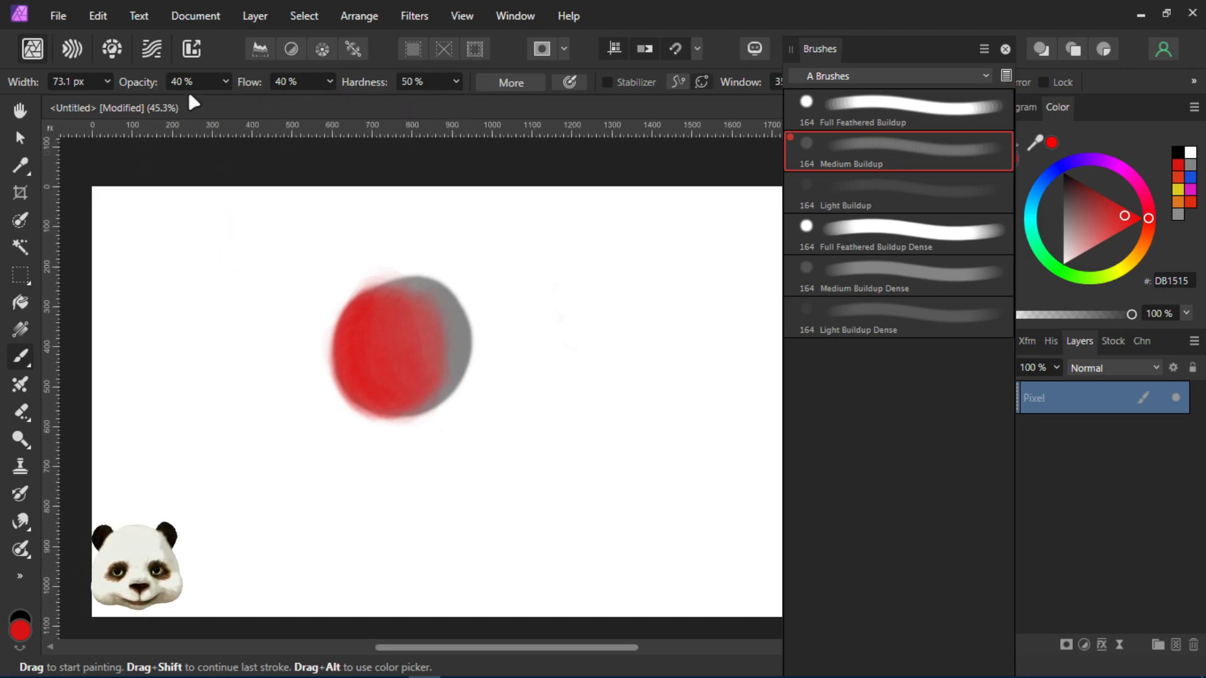
pyautogui.click(423, 193)
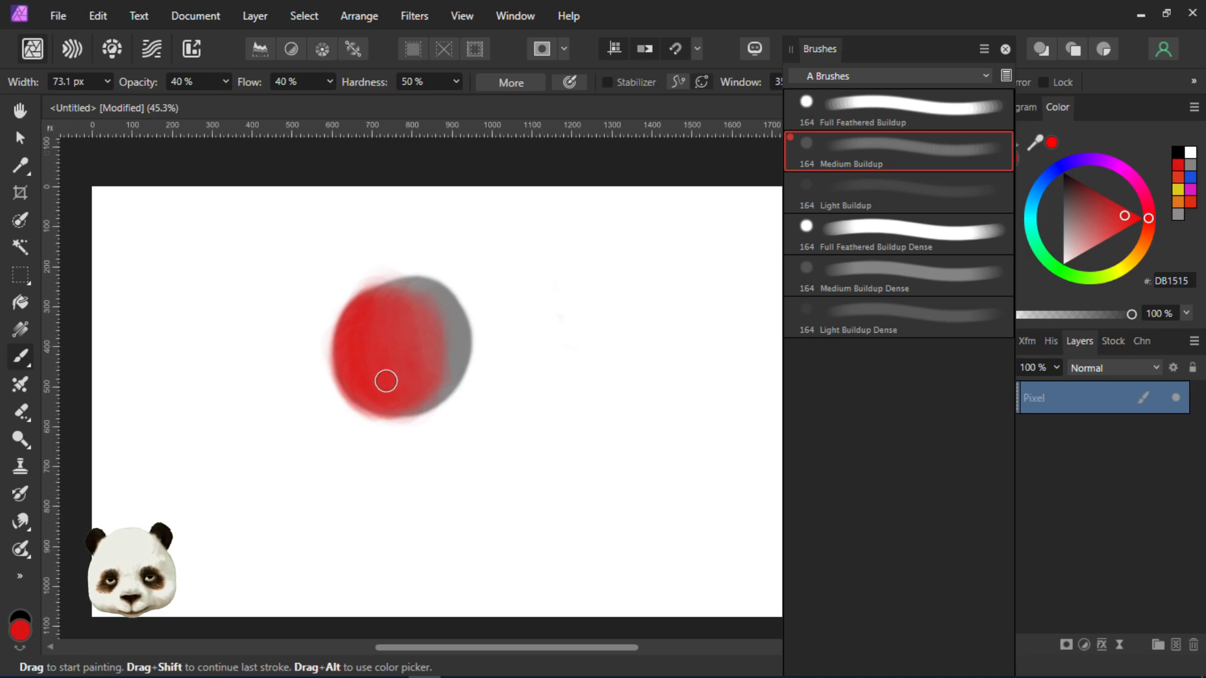
pyautogui.click(103, 428)
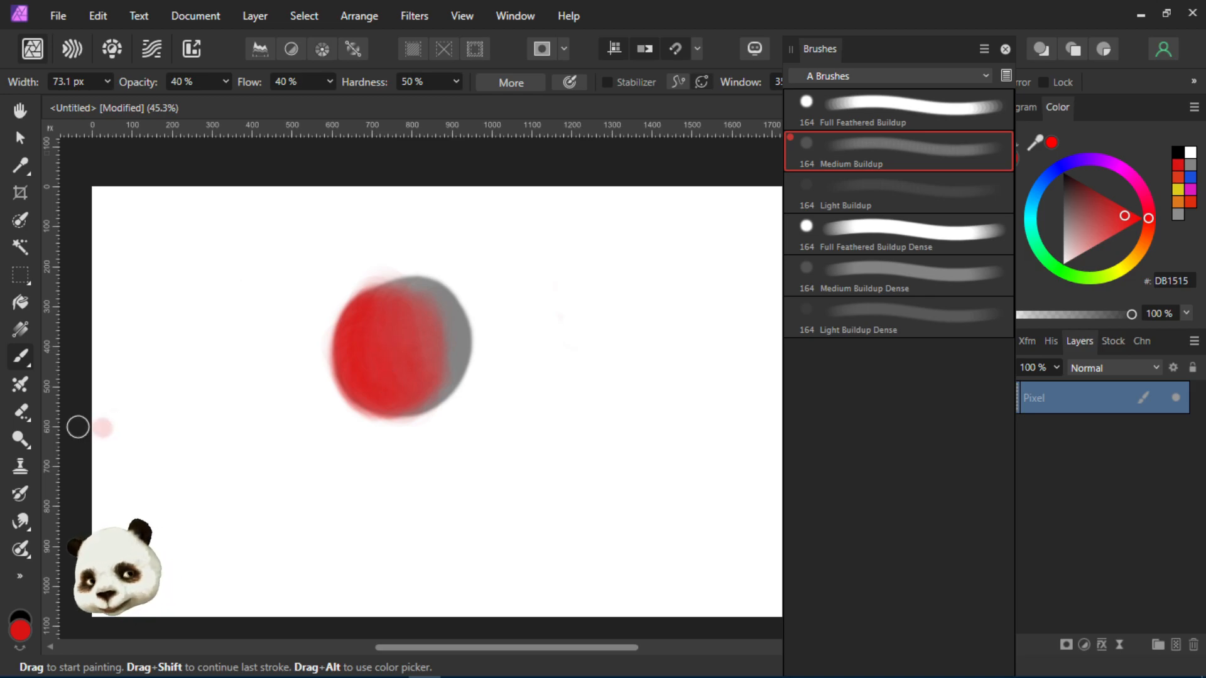
# Step: Switch to the colour mixer brush, enlarge it to 225.9 px and paint a magenta DB15DB round blob beside the ball
pyautogui.click(20, 384)
pyautogui.click(135, 364)
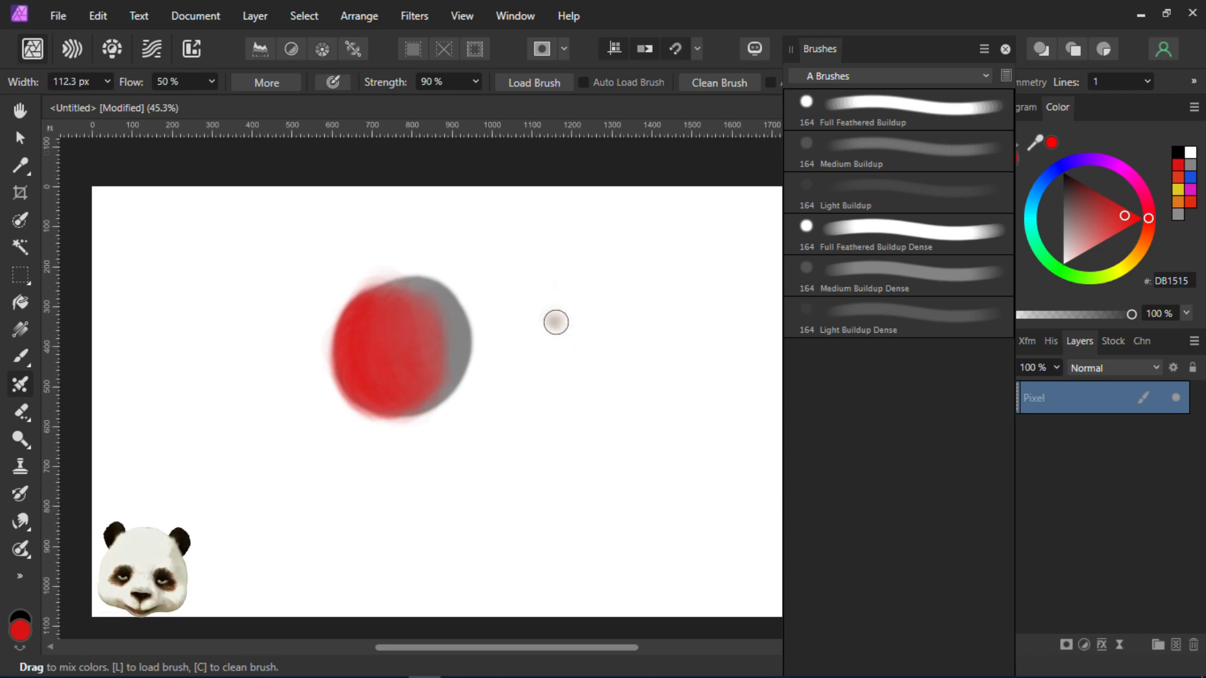
pyautogui.press(']')
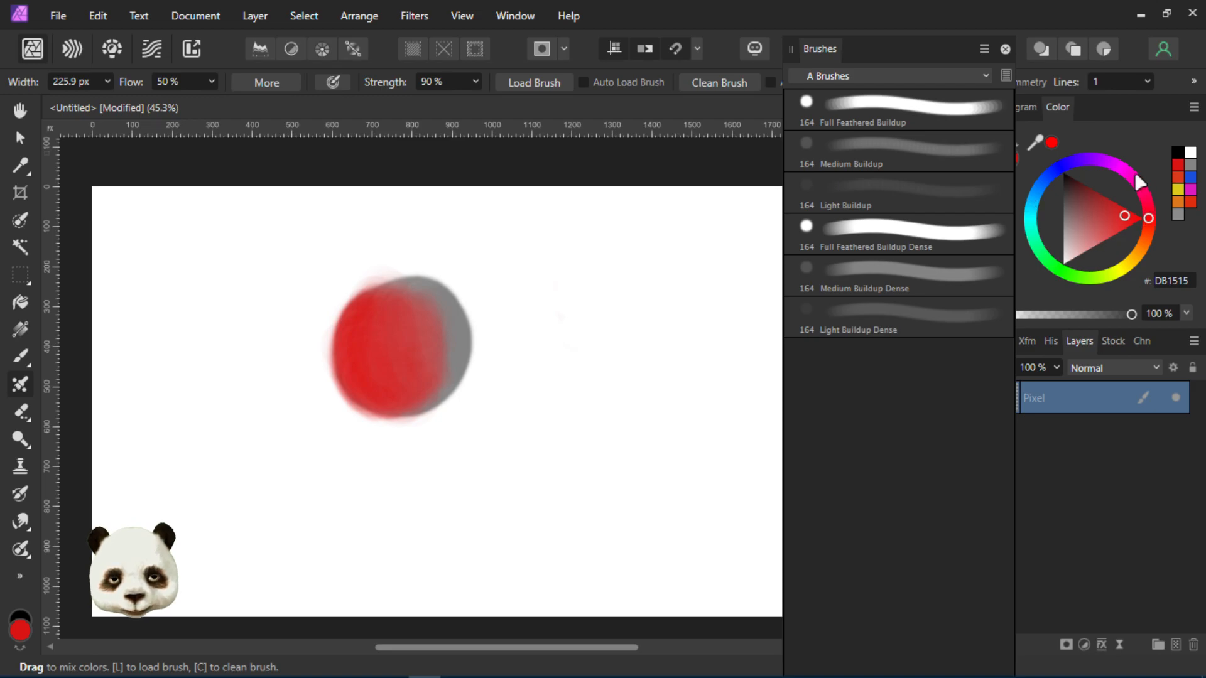
pyautogui.click(1117, 166)
pyautogui.moveTo(578, 277)
pyautogui.mouseDown()
pyautogui.moveTo(622, 270)
pyautogui.moveTo(578, 264)
pyautogui.moveTo(582, 300)
pyautogui.moveTo(589, 290)
pyautogui.mouseUp()
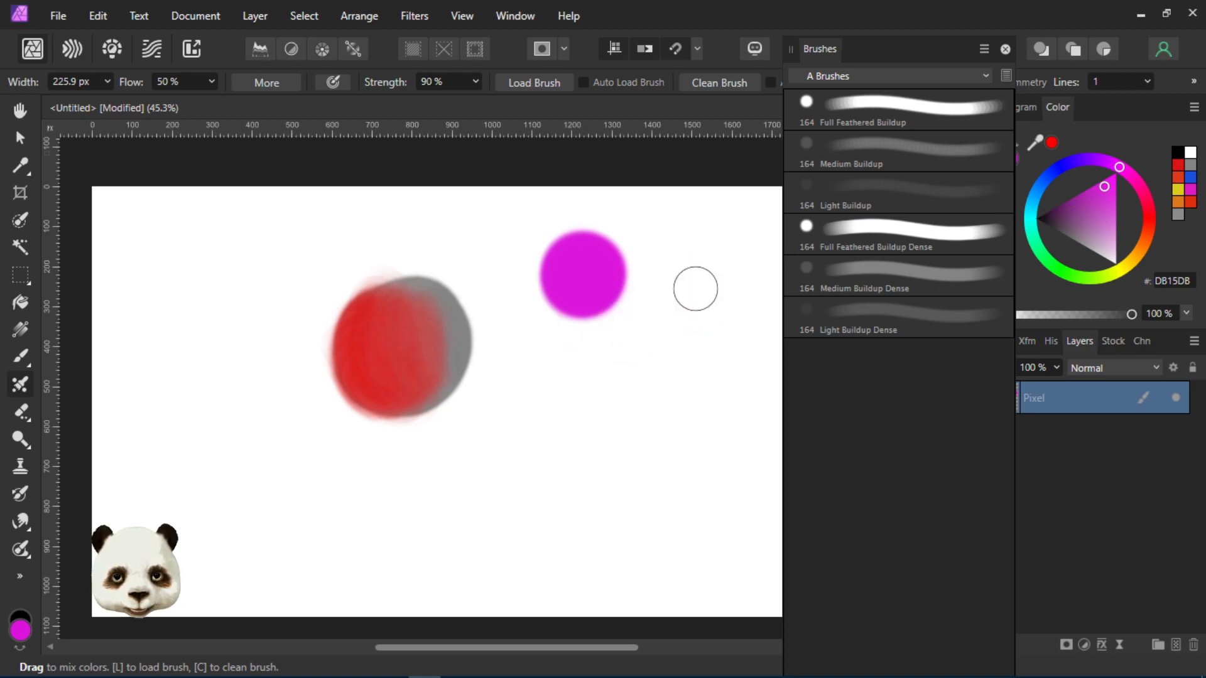
# Step: Paint a cyan 15CADB blob below the magenta one, mix magenta DB15DB into it and paint test strokes beside it
pyautogui.moveTo(1057, 172); pyautogui.dragTo(1030, 214)
pyautogui.moveTo(584, 347)
pyautogui.mouseDown()
pyautogui.moveTo(556, 373)
pyautogui.moveTo(592, 364)
pyautogui.moveTo(569, 361)
pyautogui.moveTo(579, 355)
pyautogui.moveTo(568, 379)
pyautogui.moveTo(607, 377)
pyautogui.mouseUp()
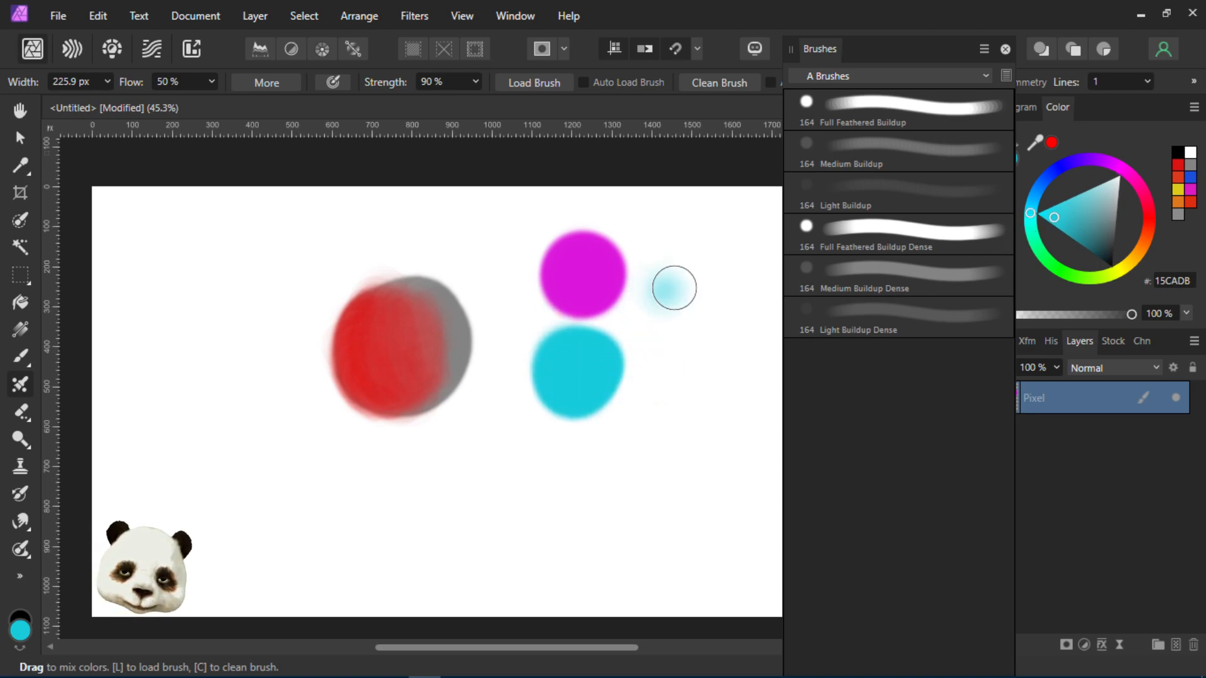
pyautogui.click(1118, 166)
pyautogui.moveTo(597, 369)
pyautogui.mouseDown()
pyautogui.moveTo(613, 366)
pyautogui.moveTo(598, 378)
pyautogui.mouseUp()
pyautogui.moveTo(707, 295)
pyautogui.mouseDown()
pyautogui.moveTo(672, 427)
pyautogui.moveTo(730, 380)
pyautogui.moveTo(678, 471)
pyautogui.mouseUp()
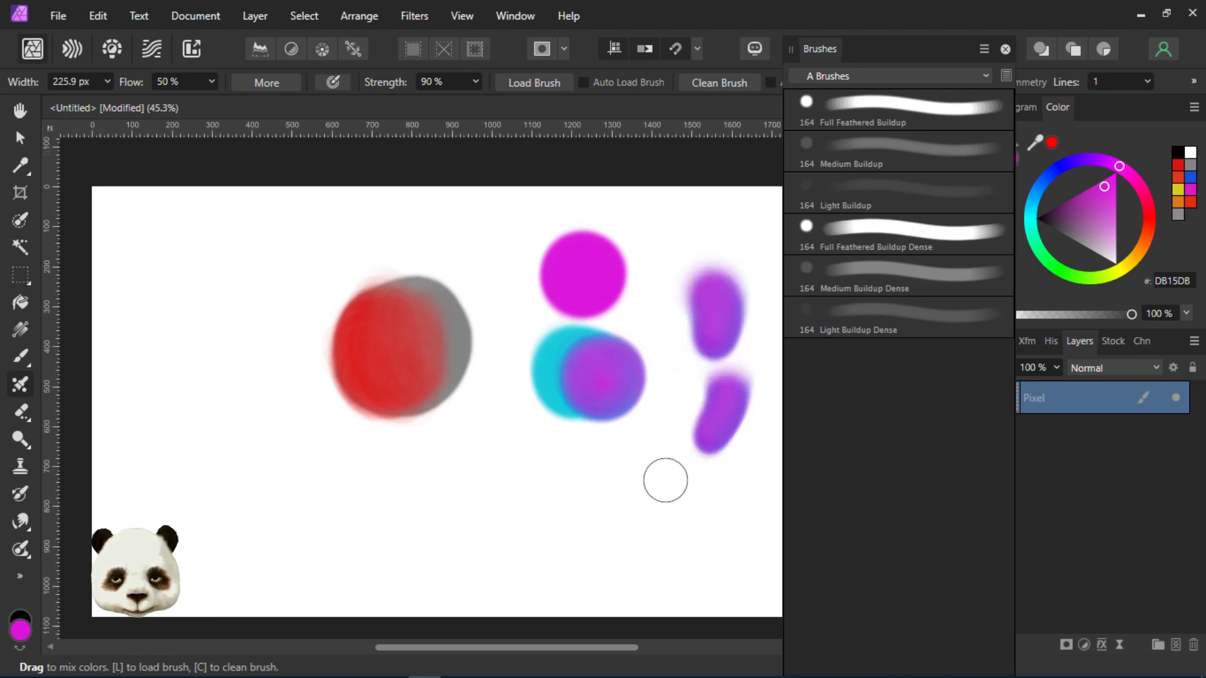
# Step: Mix yellow DBB315 into the magenta blob and paint several strokes of the blended brown in the area left of the ball
pyautogui.click(1132, 264)
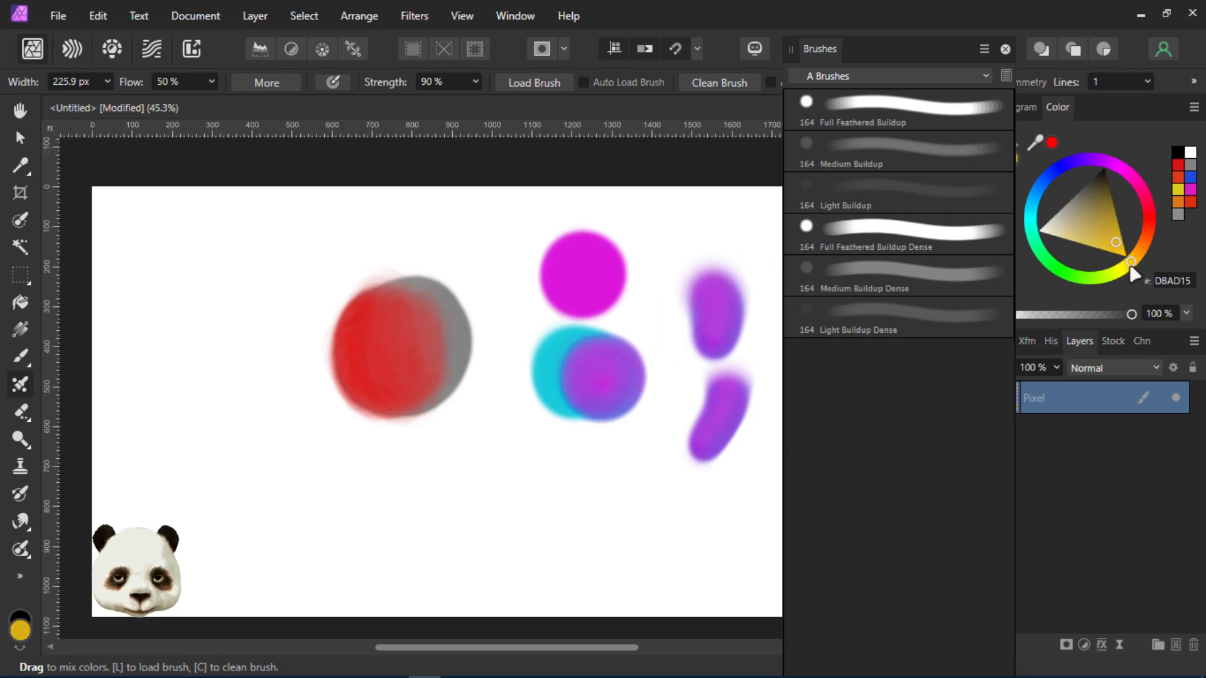
pyautogui.moveTo(603, 263); pyautogui.dragTo(599, 278)
pyautogui.moveTo(217, 234)
pyautogui.mouseDown()
pyautogui.moveTo(205, 256)
pyautogui.moveTo(216, 301)
pyautogui.mouseUp()
pyautogui.moveTo(150, 329)
pyautogui.mouseDown()
pyautogui.moveTo(172, 370)
pyautogui.moveTo(219, 405)
pyautogui.moveTo(182, 477)
pyautogui.mouseUp()
pyautogui.moveTo(223, 461)
pyautogui.mouseDown()
pyautogui.moveTo(251, 517)
pyautogui.moveTo(277, 512)
pyautogui.mouseUp()
pyautogui.moveTo(260, 336); pyautogui.dragTo(293, 422)
pyautogui.moveTo(281, 256); pyautogui.dragTo(293, 323)
pyautogui.moveTo(334, 398); pyautogui.dragTo(347, 410)
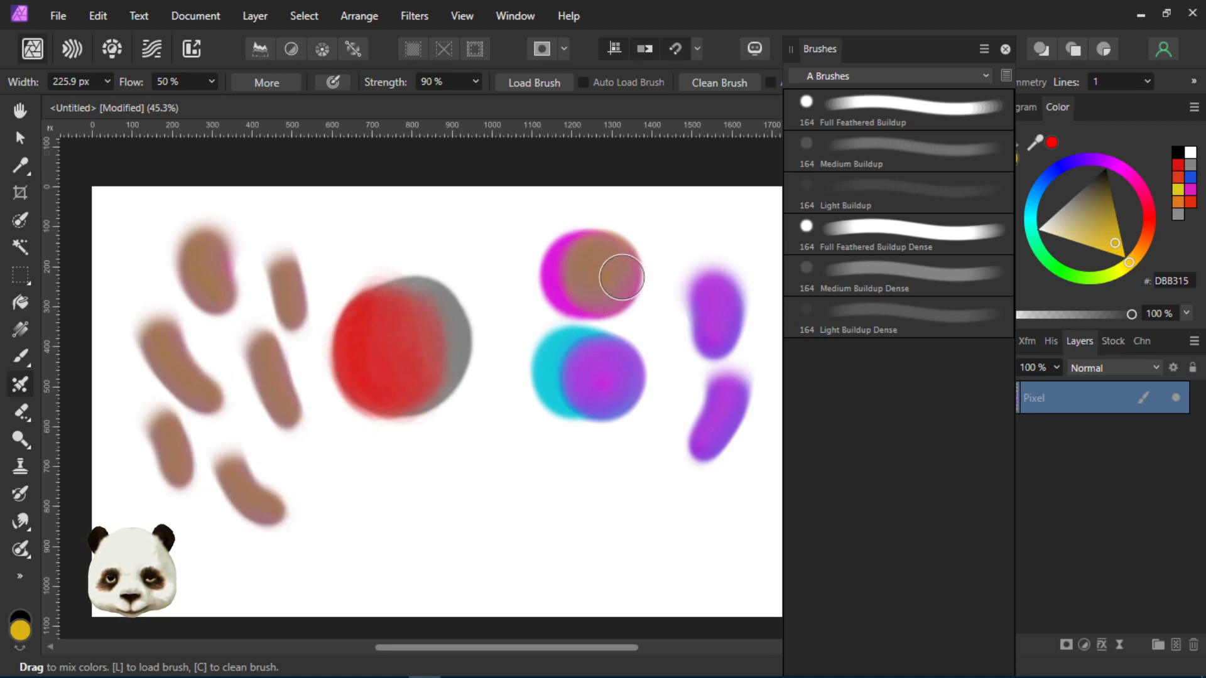
# Step: Pick up more brown from the mixed magenta-yellow blob and paint further strokes below the ball and between ball and blob
pyautogui.moveTo(595, 273); pyautogui.dragTo(618, 282)
pyautogui.moveTo(518, 455); pyautogui.dragTo(567, 519)
pyautogui.moveTo(439, 478); pyautogui.dragTo(487, 550)
pyautogui.moveTo(377, 491); pyautogui.dragTo(411, 561)
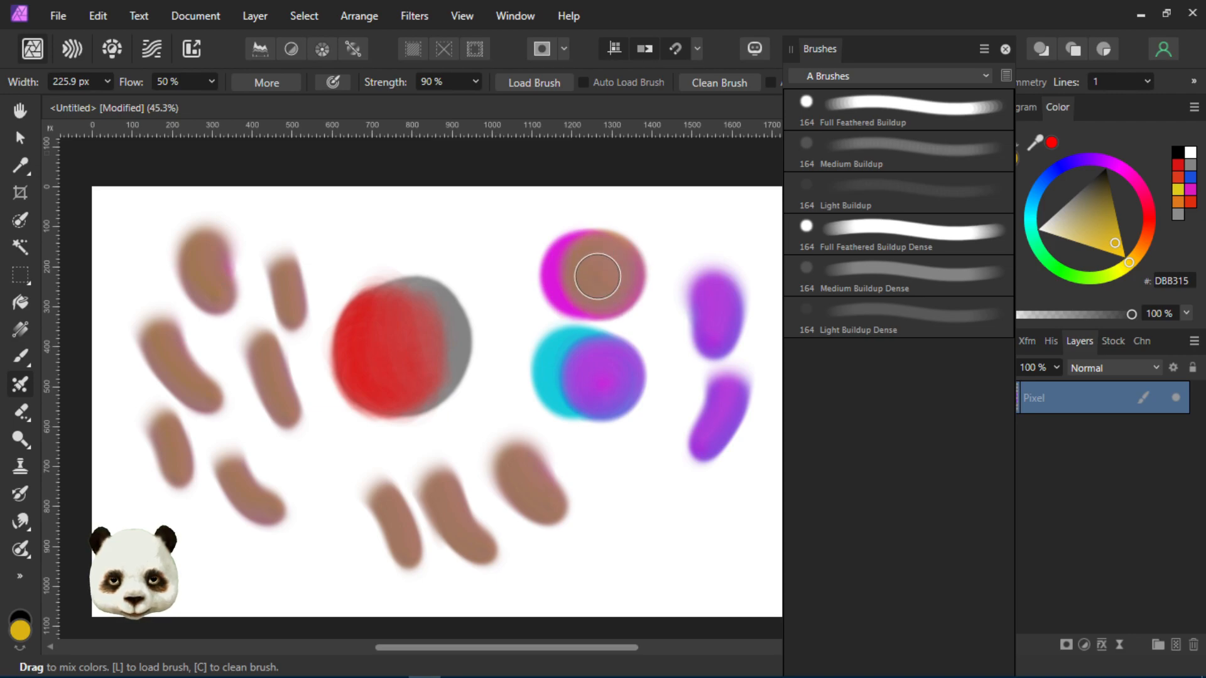
pyautogui.moveTo(485, 233); pyautogui.dragTo(494, 305)
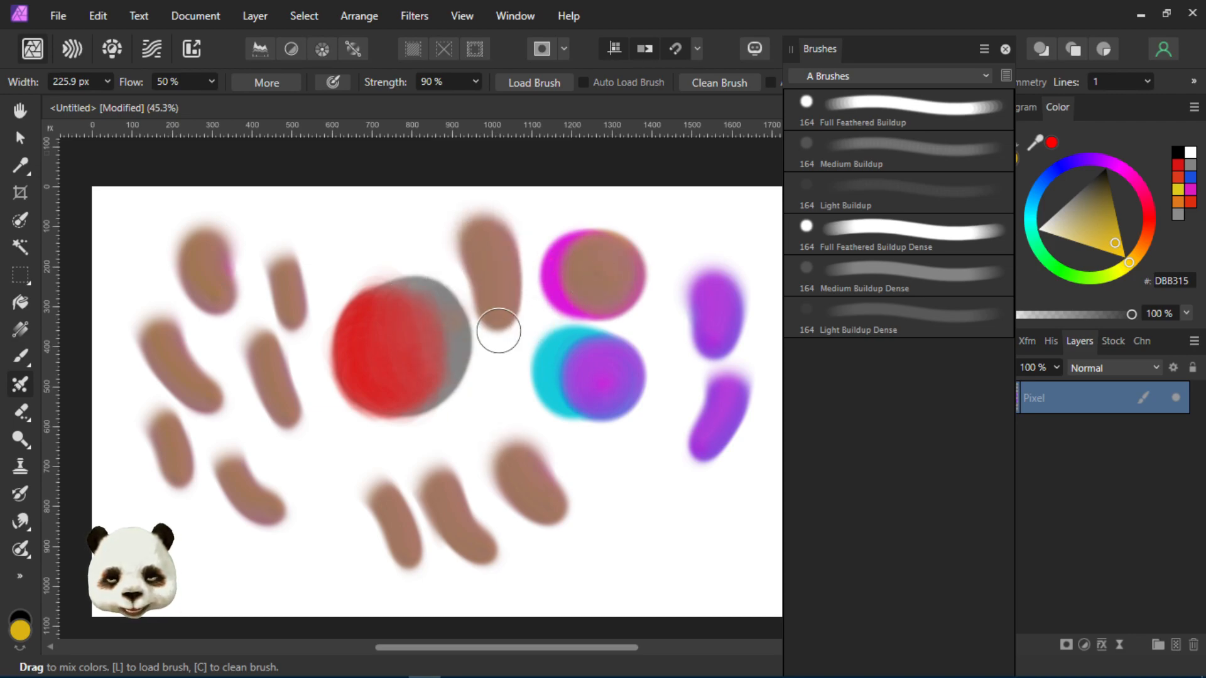
pyautogui.moveTo(614, 464)
pyautogui.mouseDown()
pyautogui.moveTo(636, 484)
pyautogui.moveTo(658, 539)
pyautogui.moveTo(647, 484)
pyautogui.mouseUp()
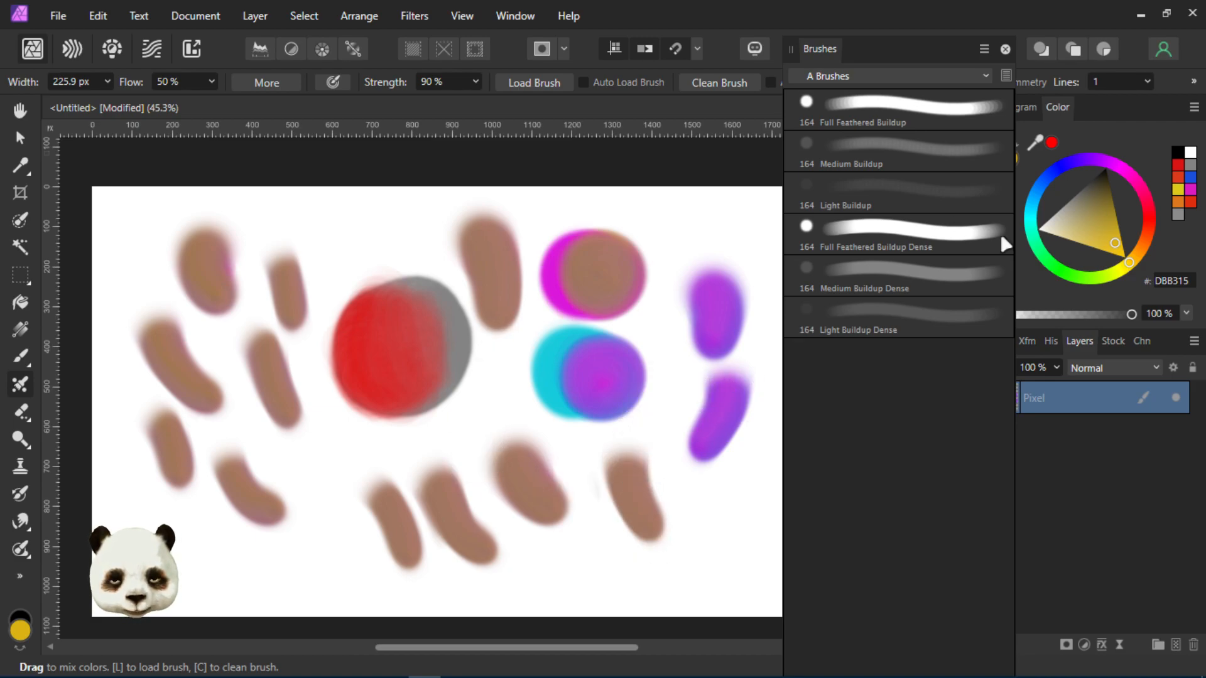
# Step: Mix green 35DB15 into the cyan-purple blob and paint blended green strokes around the canvas's lower left and above the ball
pyautogui.click(1069, 275)
pyautogui.click(577, 290)
pyautogui.moveTo(552, 352)
pyautogui.mouseDown()
pyautogui.moveTo(556, 389)
pyautogui.moveTo(579, 385)
pyautogui.moveTo(586, 365)
pyautogui.moveTo(566, 360)
pyautogui.moveTo(578, 391)
pyautogui.moveTo(595, 361)
pyautogui.moveTo(571, 387)
pyautogui.moveTo(603, 373)
pyautogui.moveTo(588, 367)
pyautogui.moveTo(604, 371)
pyautogui.moveTo(585, 391)
pyautogui.moveTo(596, 373)
pyautogui.moveTo(579, 369)
pyautogui.moveTo(579, 396)
pyautogui.mouseUp()
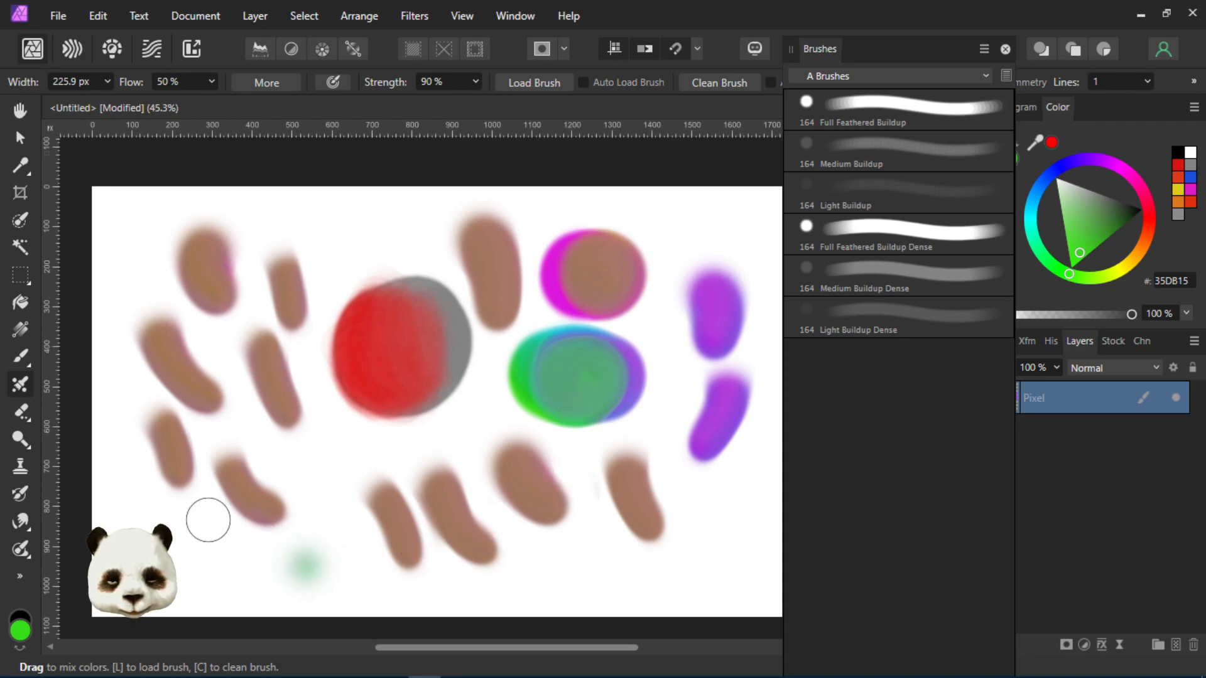
pyautogui.moveTo(155, 533)
pyautogui.mouseDown()
pyautogui.moveTo(190, 526)
pyautogui.moveTo(157, 520)
pyautogui.moveTo(239, 558)
pyautogui.moveTo(289, 559)
pyautogui.mouseUp()
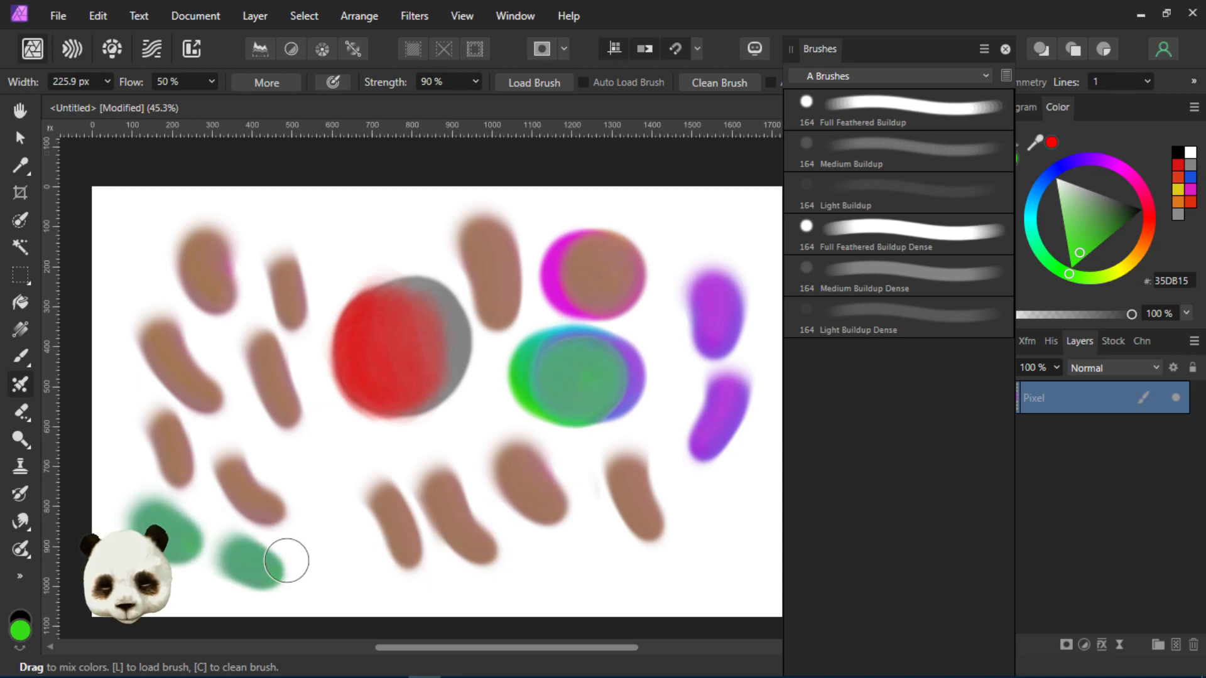
pyautogui.moveTo(306, 463)
pyautogui.mouseDown()
pyautogui.moveTo(323, 428)
pyautogui.moveTo(338, 505)
pyautogui.moveTo(339, 373)
pyautogui.moveTo(289, 459)
pyautogui.moveTo(284, 401)
pyautogui.moveTo(318, 411)
pyautogui.mouseUp()
pyautogui.moveTo(350, 221); pyautogui.dragTo(350, 262)
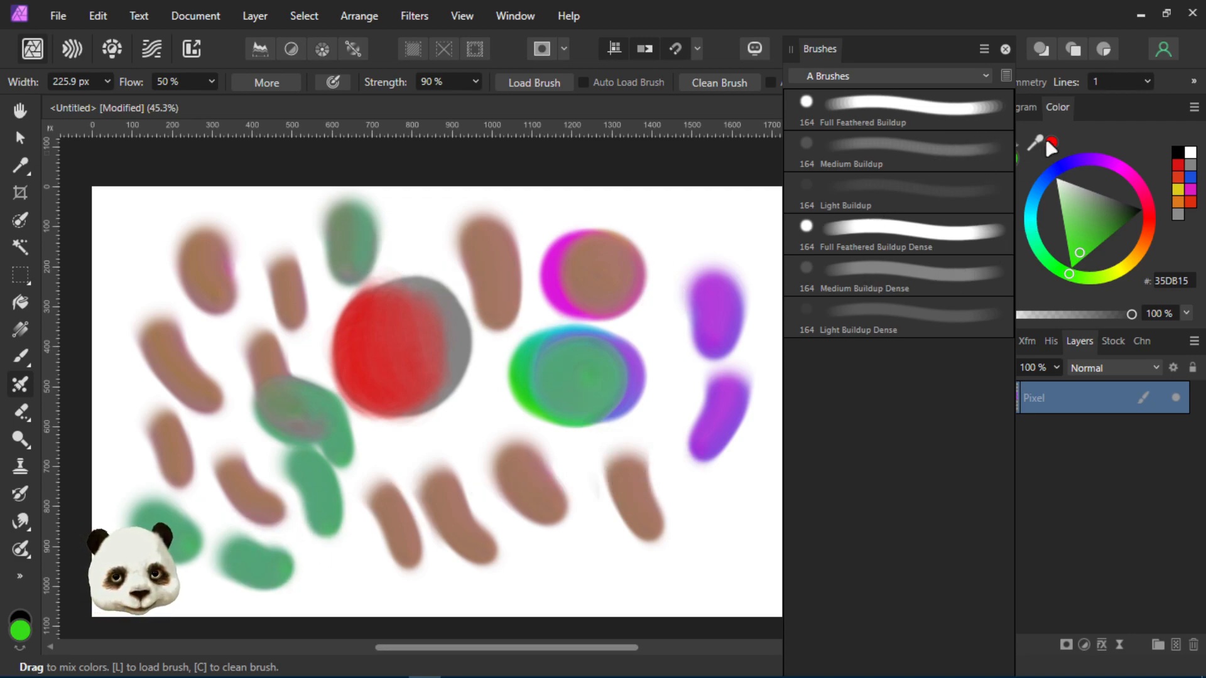
# Step: Sample the muted green of the lower-left stroke with the colour picker and paint mixed strokes in the canvas's lower-right corner
pyautogui.moveTo(1048, 135)
pyautogui.mouseDown()
pyautogui.moveTo(841, 289)
pyautogui.moveTo(345, 551)
pyautogui.moveTo(232, 559)
pyautogui.moveTo(266, 545)
pyautogui.mouseUp()
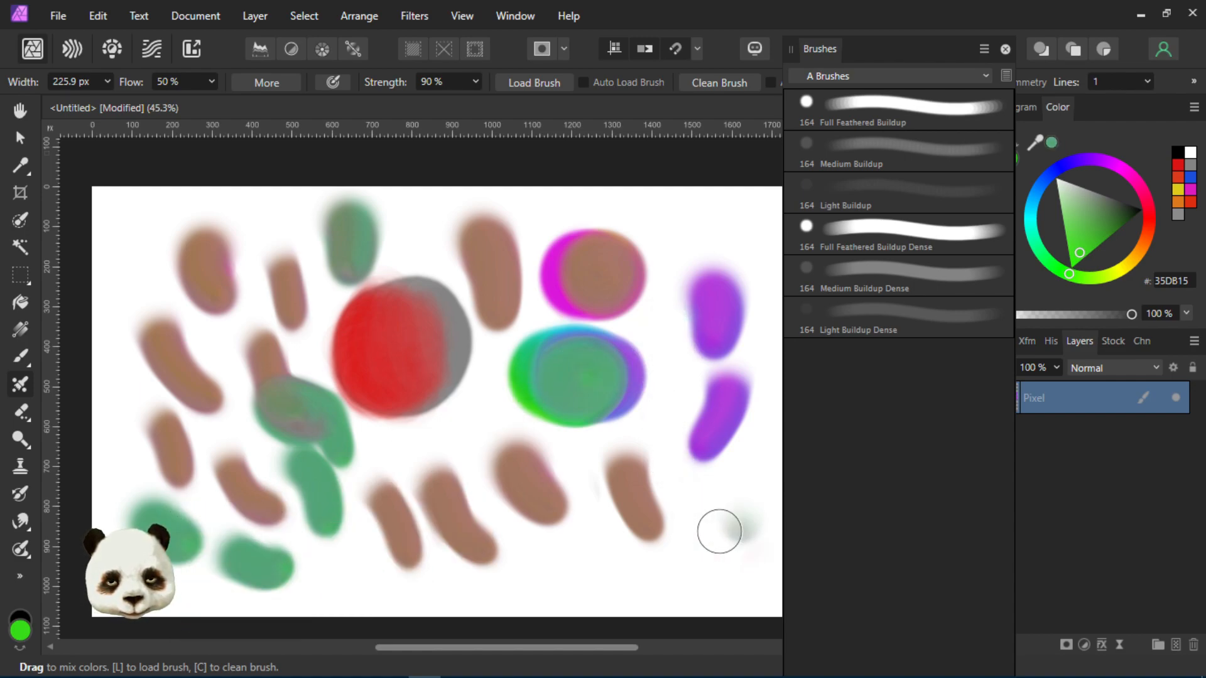
pyautogui.moveTo(724, 525); pyautogui.dragTo(743, 578)
pyautogui.moveTo(741, 522)
pyautogui.mouseDown()
pyautogui.moveTo(668, 586)
pyautogui.moveTo(693, 601)
pyautogui.moveTo(659, 601)
pyautogui.mouseUp()
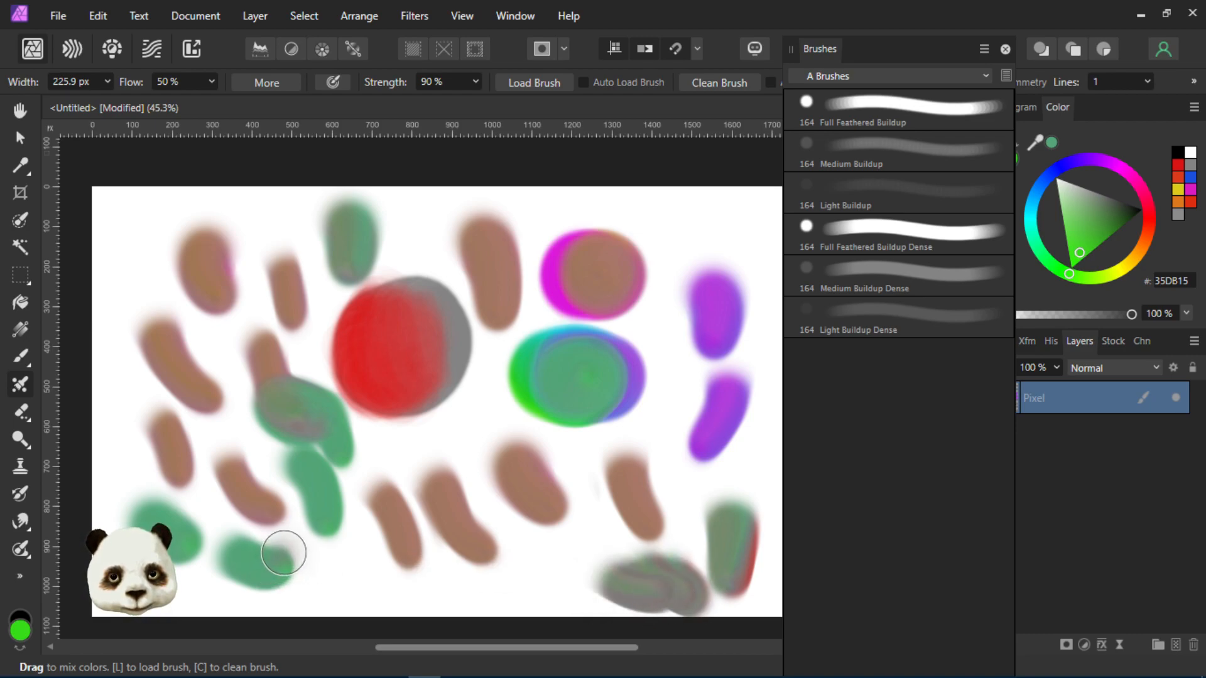
# Step: Choose green 34D814, paint a blob at the canvas's lower edge, and mix green into the purple stroke and a blob above it
pyautogui.click(1080, 253)
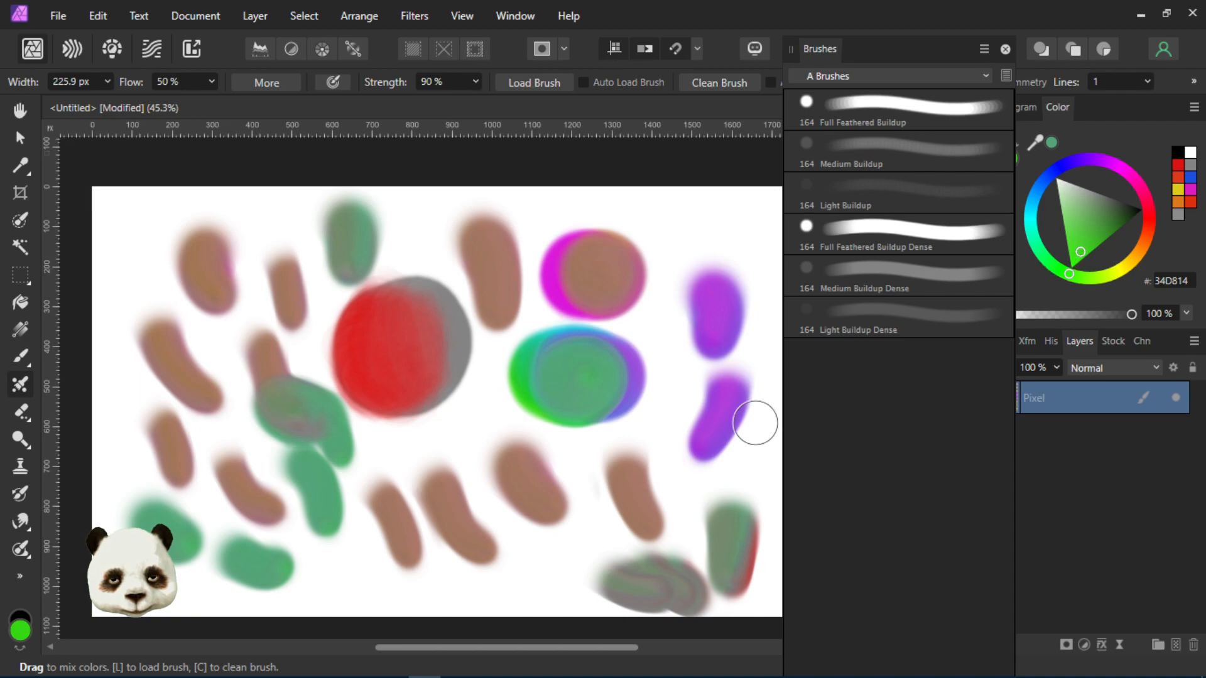
pyautogui.moveTo(471, 576)
pyautogui.mouseDown()
pyautogui.moveTo(519, 578)
pyautogui.moveTo(598, 516)
pyautogui.mouseUp()
pyautogui.moveTo(708, 325)
pyautogui.mouseDown()
pyautogui.moveTo(720, 305)
pyautogui.moveTo(694, 221)
pyautogui.moveTo(714, 218)
pyautogui.moveTo(687, 216)
pyautogui.mouseUp()
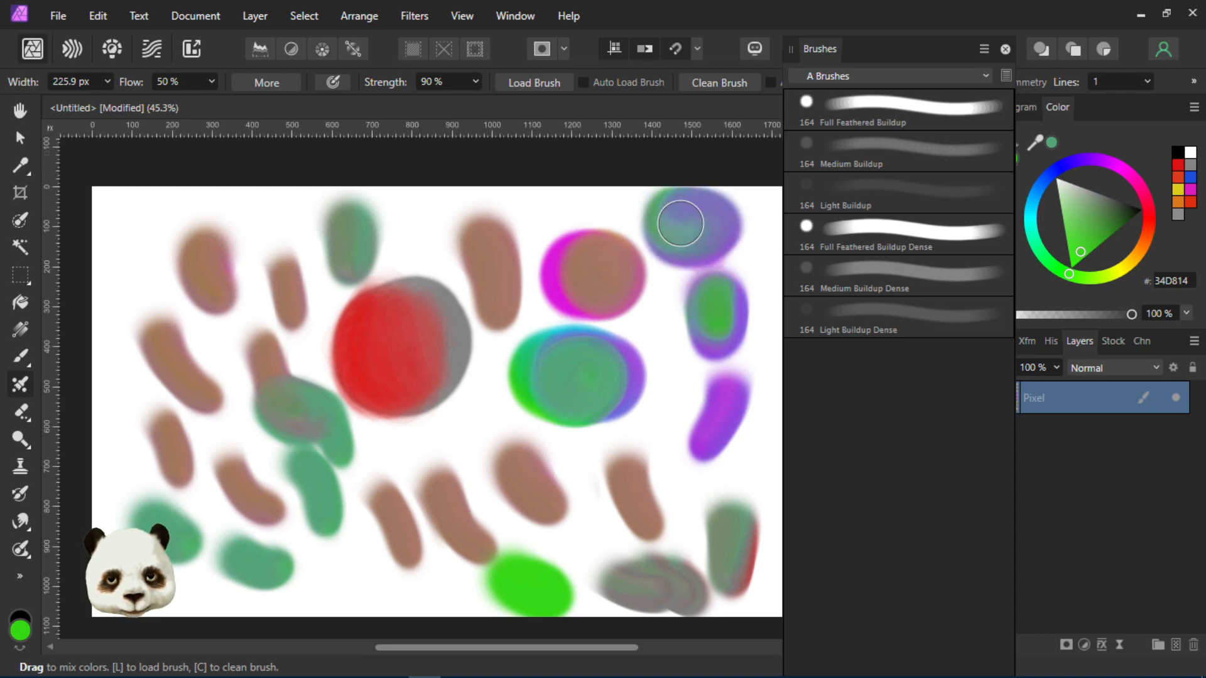
# Step: Paint blue-purple mixed strokes along the canvas's upper and left edges and blend the two large mixed blobs together
pyautogui.moveTo(122, 232)
pyautogui.mouseDown()
pyautogui.moveTo(160, 244)
pyautogui.moveTo(170, 288)
pyautogui.mouseUp()
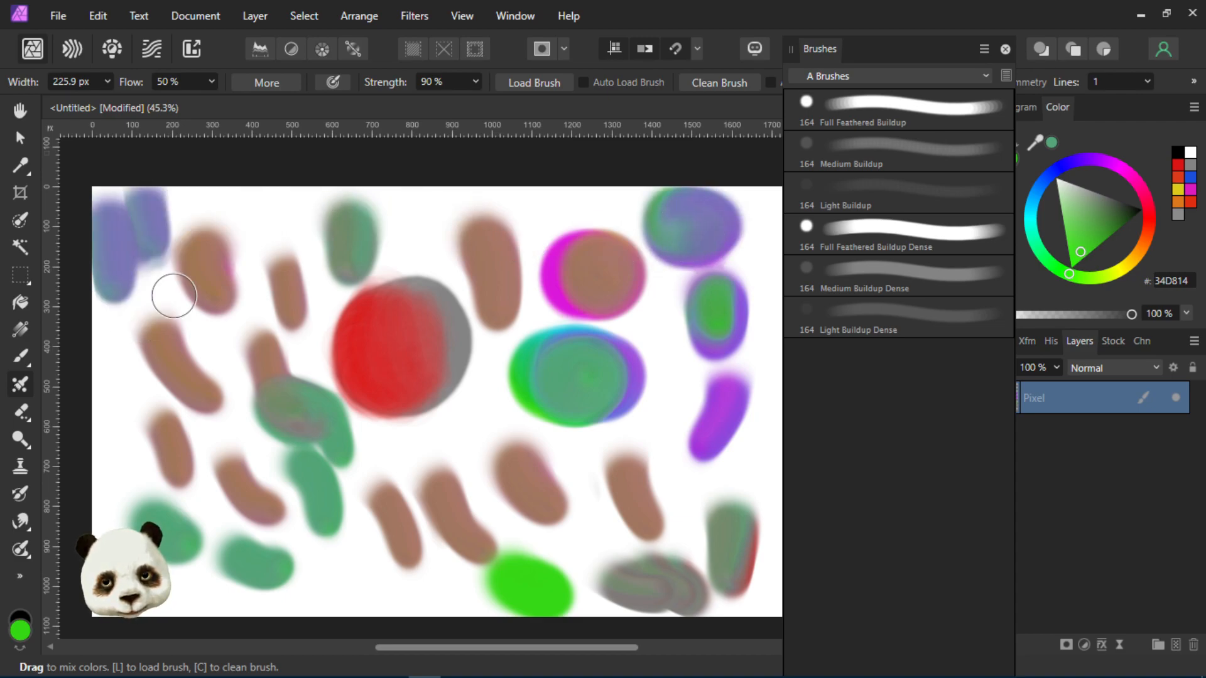
pyautogui.moveTo(415, 221); pyautogui.dragTo(427, 246)
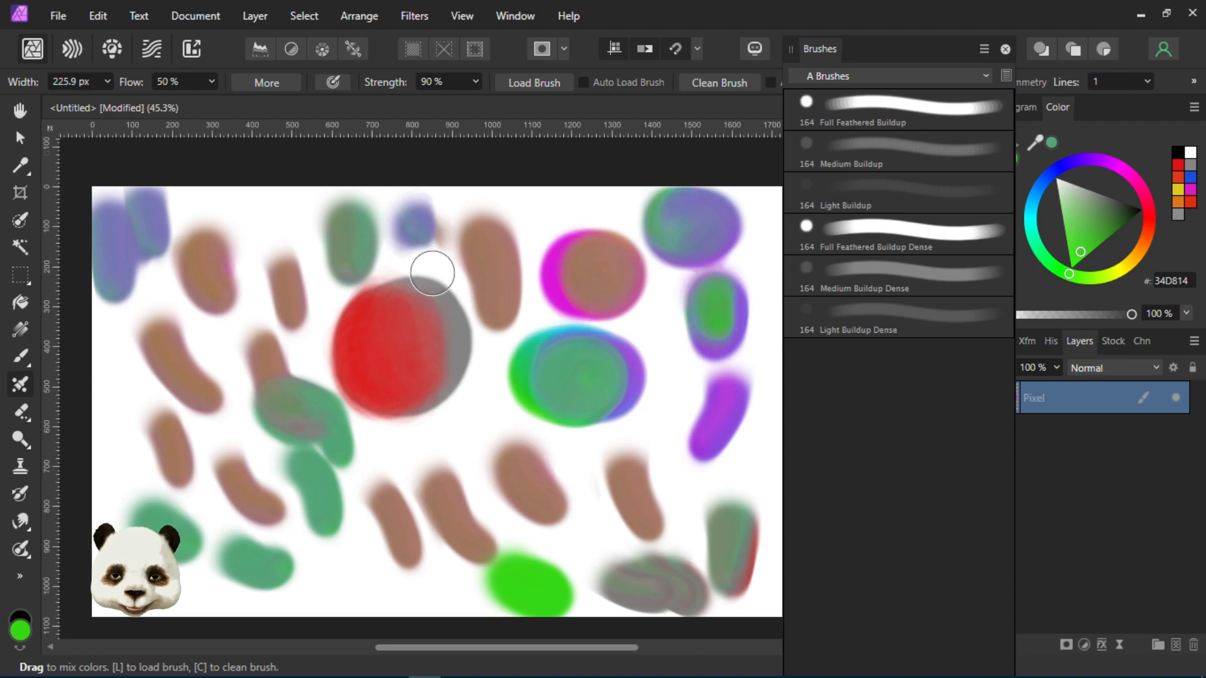
pyautogui.moveTo(520, 202)
pyautogui.mouseDown()
pyautogui.moveTo(516, 262)
pyautogui.moveTo(535, 262)
pyautogui.mouseUp()
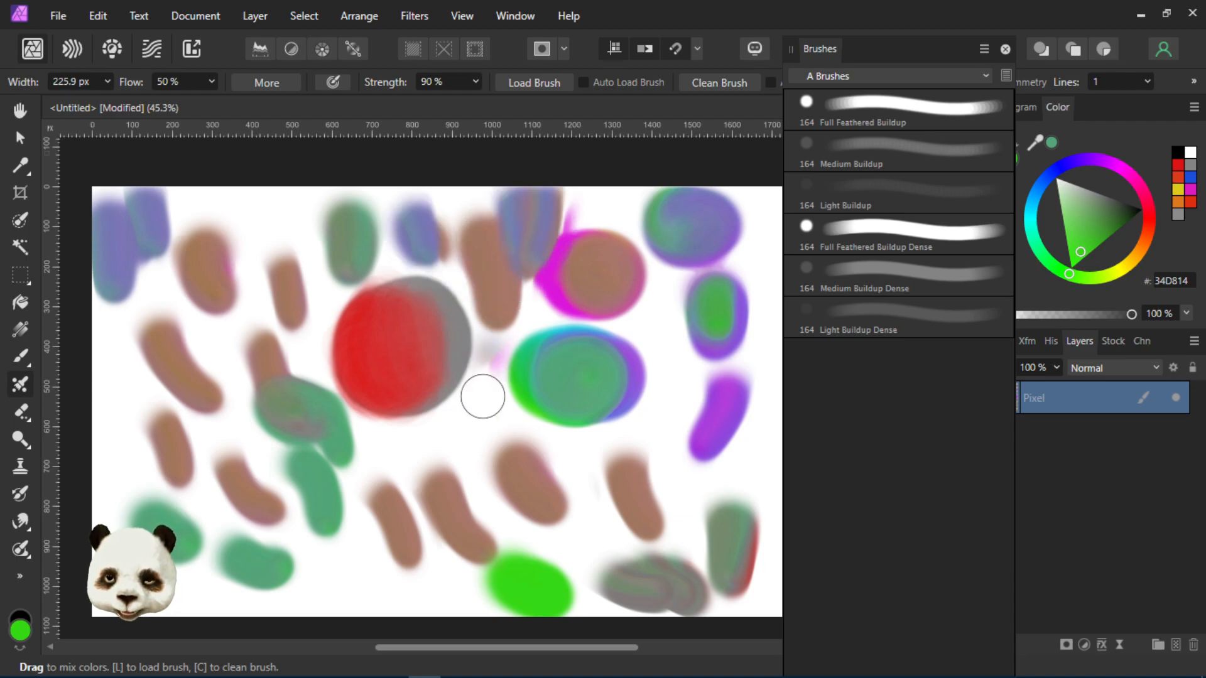
pyautogui.moveTo(562, 214)
pyautogui.mouseDown()
pyautogui.moveTo(592, 263)
pyautogui.moveTo(548, 337)
pyautogui.moveTo(578, 357)
pyautogui.moveTo(620, 310)
pyautogui.moveTo(612, 299)
pyautogui.mouseUp()
pyautogui.moveTo(120, 408)
pyautogui.mouseDown()
pyautogui.moveTo(92, 385)
pyautogui.moveTo(122, 480)
pyautogui.mouseUp()
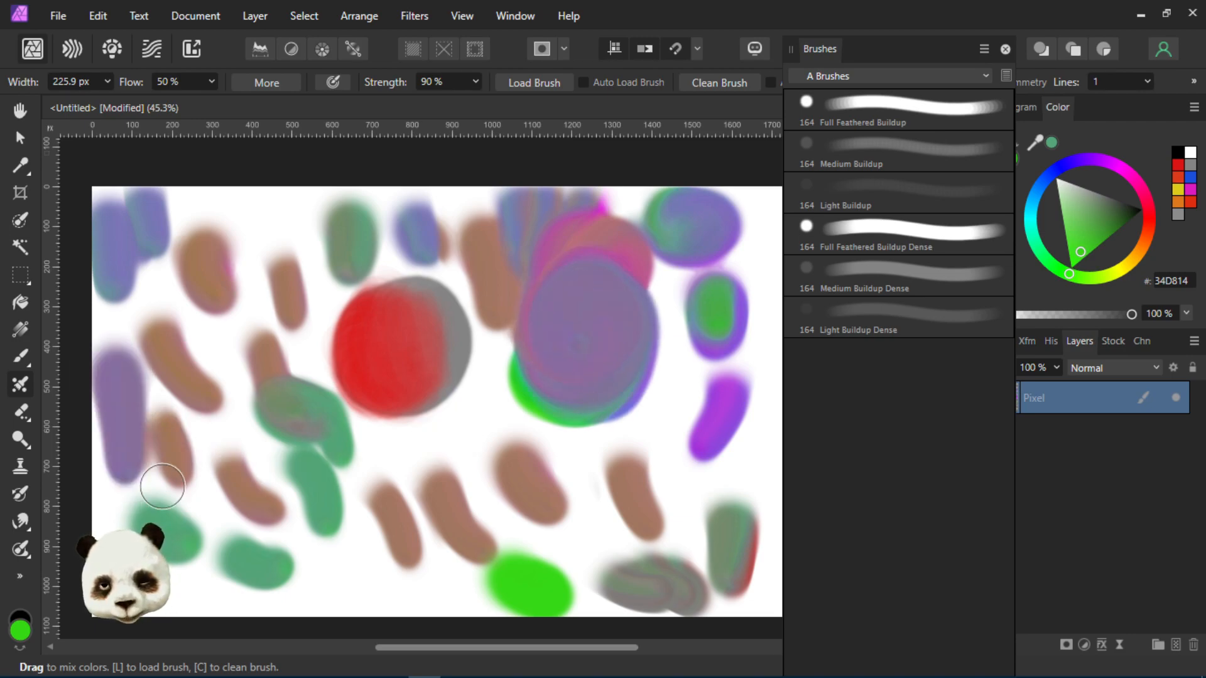
# Step: Smear the colours across the whole canvas with sweeping mixer strokes, blending the ball, blobs and test strokes together
pyautogui.moveTo(213, 449)
pyautogui.mouseDown()
pyautogui.moveTo(314, 557)
pyautogui.moveTo(304, 543)
pyautogui.moveTo(201, 545)
pyautogui.moveTo(371, 597)
pyautogui.moveTo(304, 563)
pyautogui.moveTo(161, 524)
pyautogui.mouseUp()
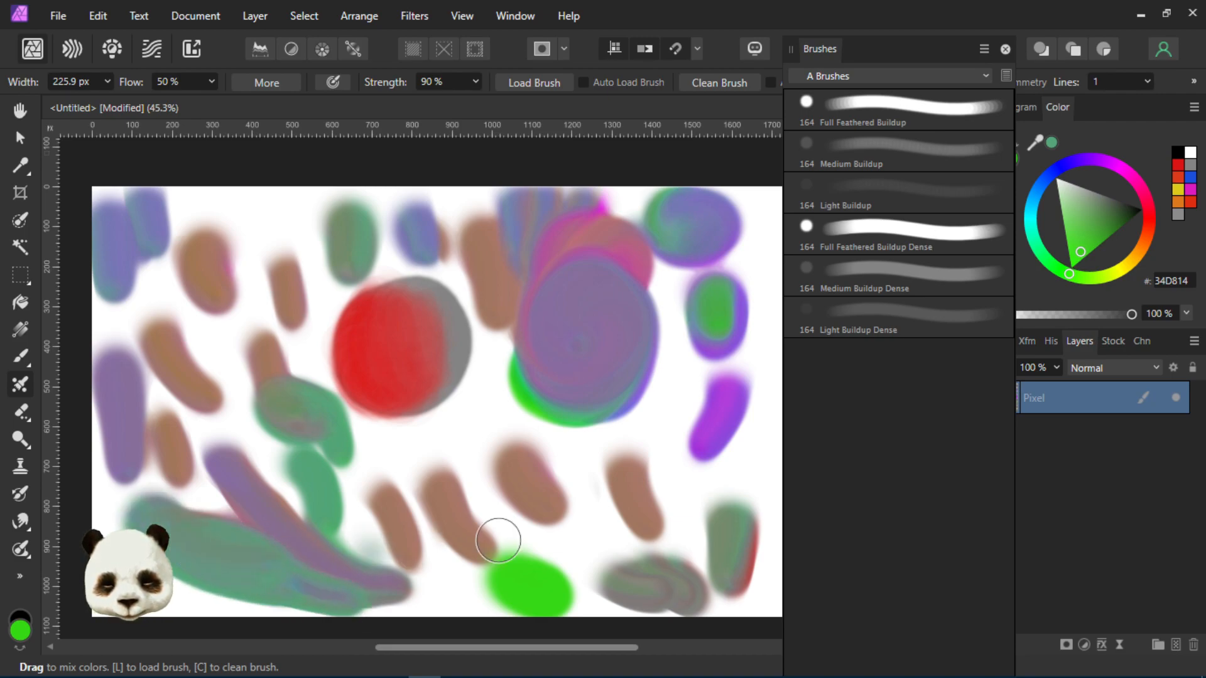
pyautogui.moveTo(517, 573); pyautogui.dragTo(539, 578)
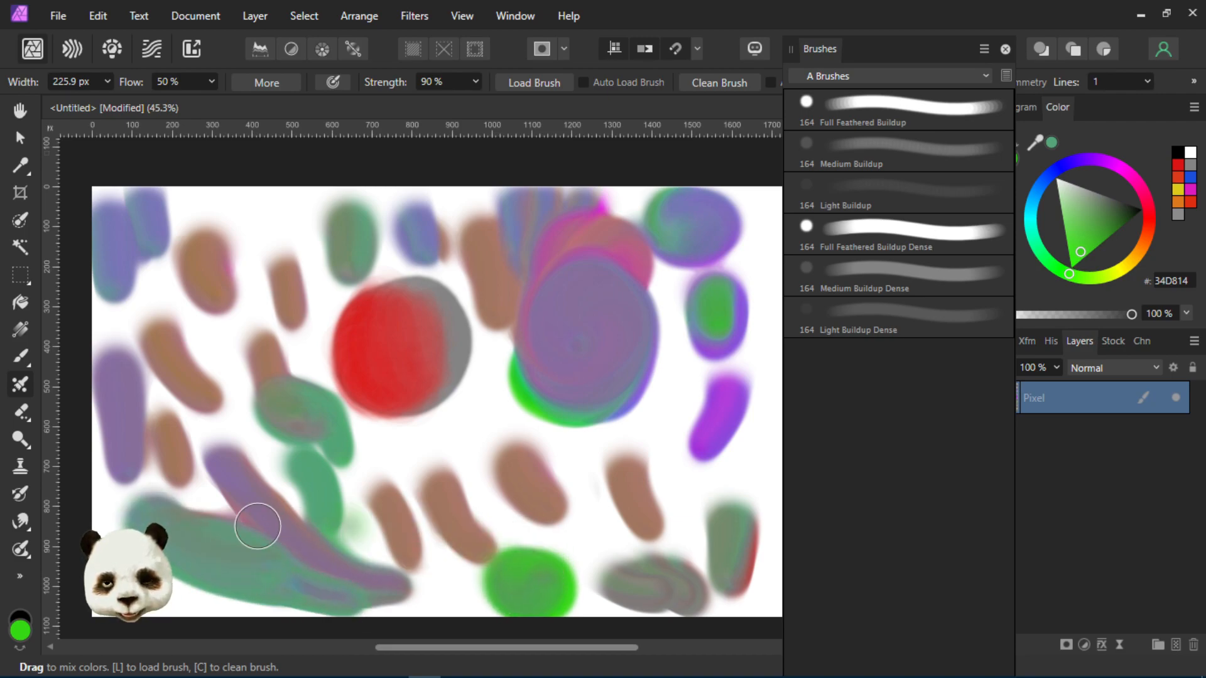
pyautogui.moveTo(255, 519); pyautogui.dragTo(174, 523)
pyautogui.moveTo(375, 314)
pyautogui.mouseDown()
pyautogui.moveTo(392, 381)
pyautogui.moveTo(423, 380)
pyautogui.moveTo(468, 433)
pyautogui.moveTo(484, 419)
pyautogui.mouseUp()
pyautogui.moveTo(537, 552)
pyautogui.mouseDown()
pyautogui.moveTo(552, 557)
pyautogui.moveTo(531, 568)
pyautogui.mouseUp()
pyautogui.moveTo(750, 433); pyautogui.dragTo(744, 565)
pyautogui.moveTo(687, 420)
pyautogui.mouseDown()
pyautogui.moveTo(702, 453)
pyautogui.moveTo(663, 524)
pyautogui.moveTo(657, 454)
pyautogui.moveTo(513, 444)
pyautogui.moveTo(641, 388)
pyautogui.moveTo(411, 407)
pyautogui.moveTo(546, 364)
pyautogui.moveTo(434, 250)
pyautogui.moveTo(142, 453)
pyautogui.moveTo(506, 433)
pyautogui.moveTo(593, 502)
pyautogui.moveTo(565, 525)
pyautogui.moveTo(263, 564)
pyautogui.moveTo(550, 397)
pyautogui.moveTo(545, 464)
pyautogui.moveTo(483, 412)
pyautogui.moveTo(410, 505)
pyautogui.moveTo(310, 472)
pyautogui.moveTo(656, 268)
pyautogui.moveTo(483, 350)
pyautogui.moveTo(459, 253)
pyautogui.moveTo(483, 388)
pyautogui.moveTo(427, 301)
pyautogui.moveTo(366, 383)
pyautogui.moveTo(449, 351)
pyautogui.moveTo(274, 285)
pyautogui.moveTo(437, 327)
pyautogui.moveTo(502, 445)
pyautogui.moveTo(738, 430)
pyautogui.moveTo(632, 505)
pyautogui.moveTo(649, 484)
pyautogui.moveTo(692, 565)
pyautogui.moveTo(763, 446)
pyautogui.moveTo(740, 430)
pyautogui.moveTo(699, 430)
pyautogui.moveTo(697, 464)
pyautogui.mouseUp()
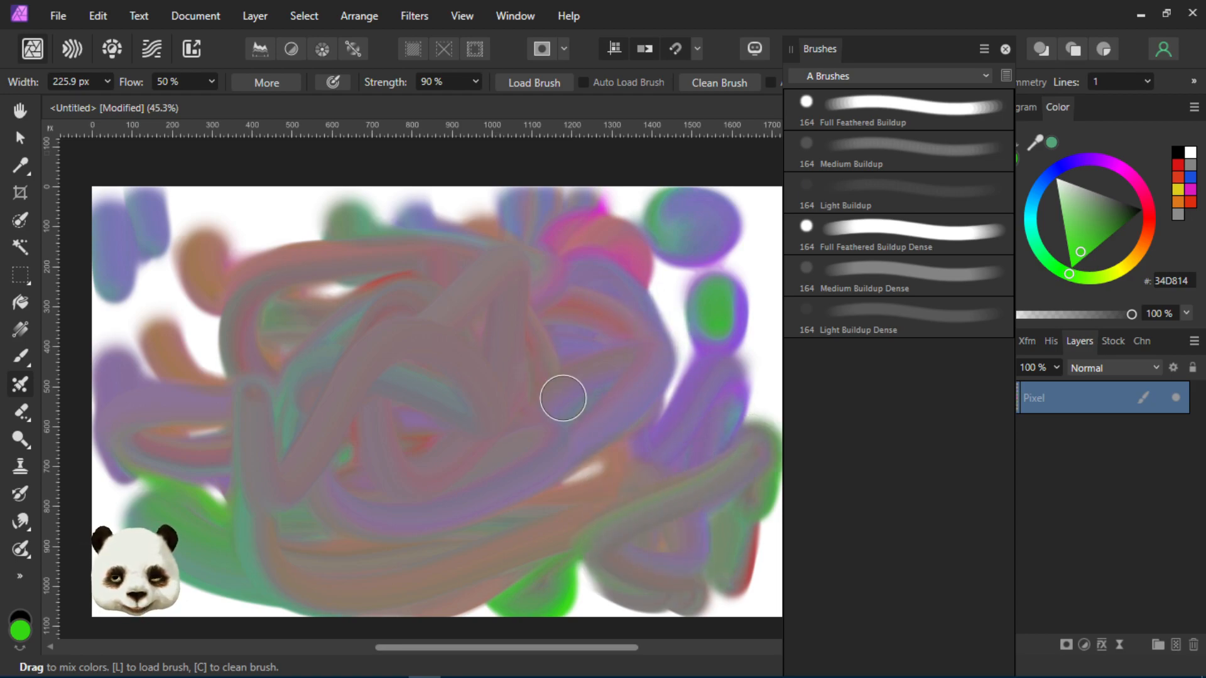
# Step: Clear all paint from the pixel layer and remove the selection
pyautogui.hotkey('ctrl', 'a')
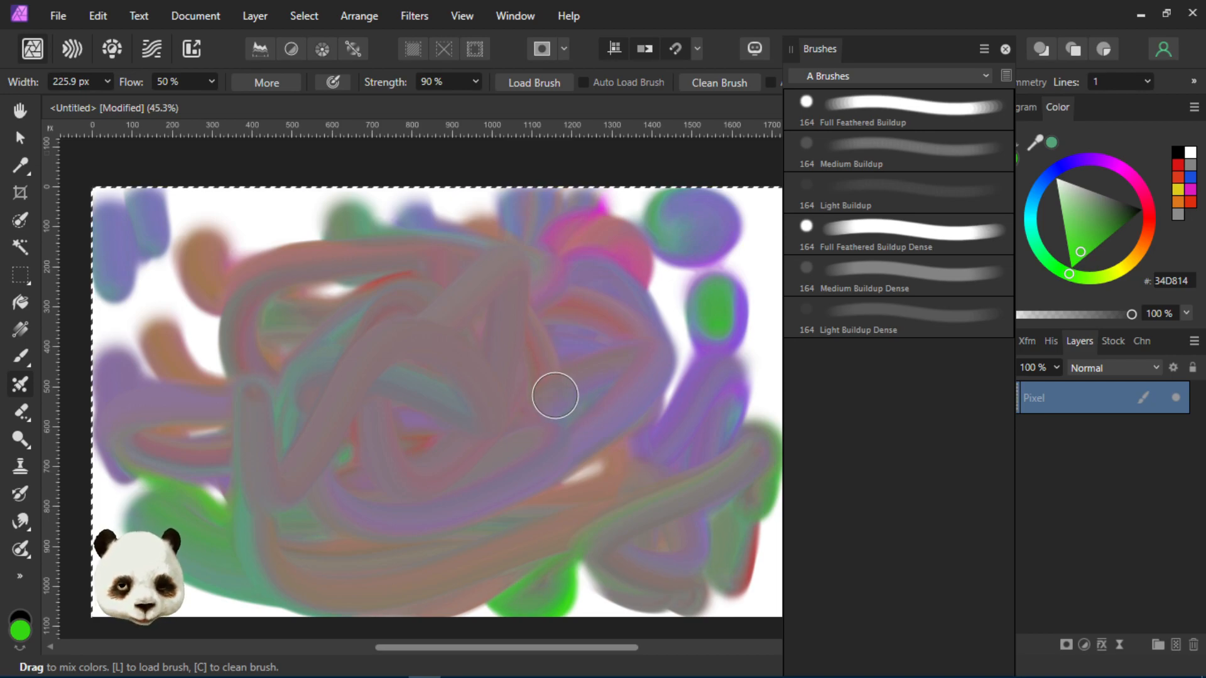
pyautogui.press('Delete')
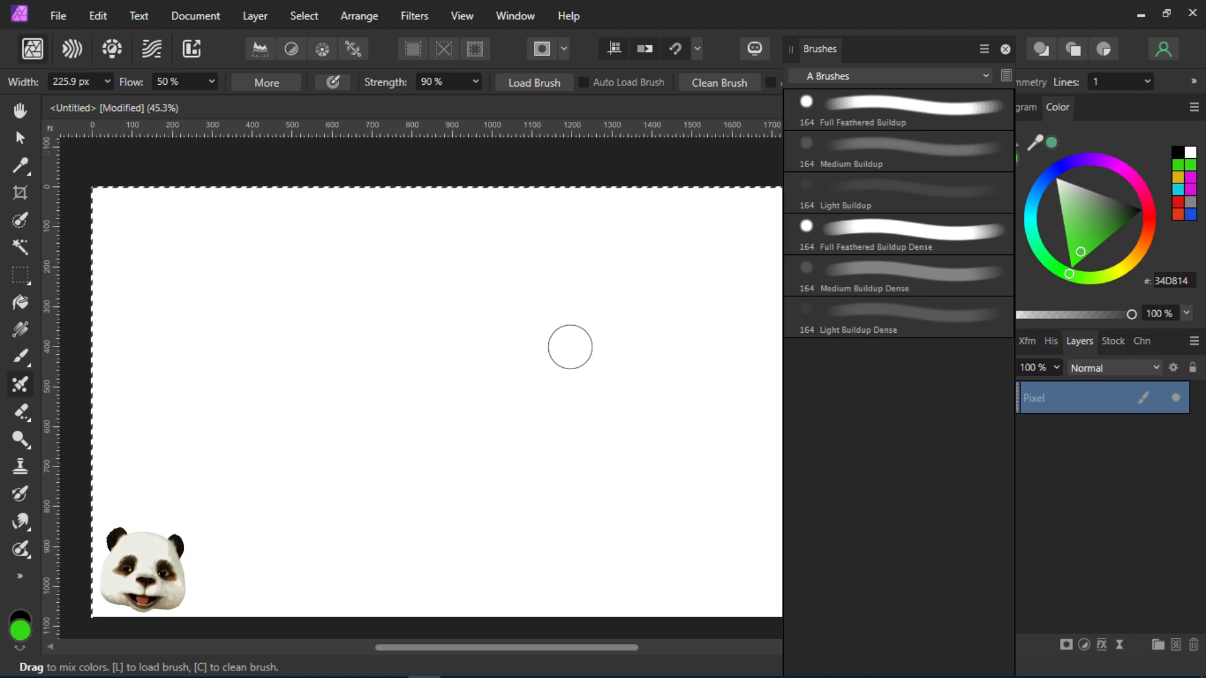
pyautogui.hotkey('ctrl', 'd')
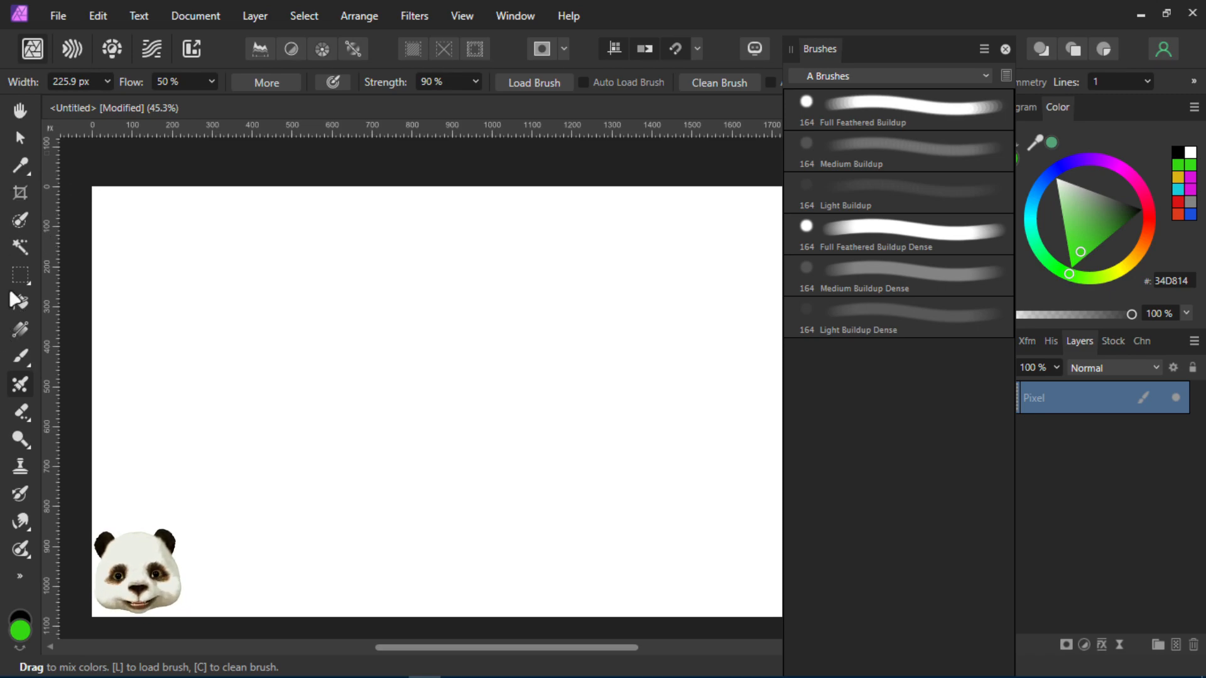
# Step: Switch to the Paint Brush, paint green Medium Buildup test strokes at 40% opacity and 40% flow, and clear them
pyautogui.click(20, 356)
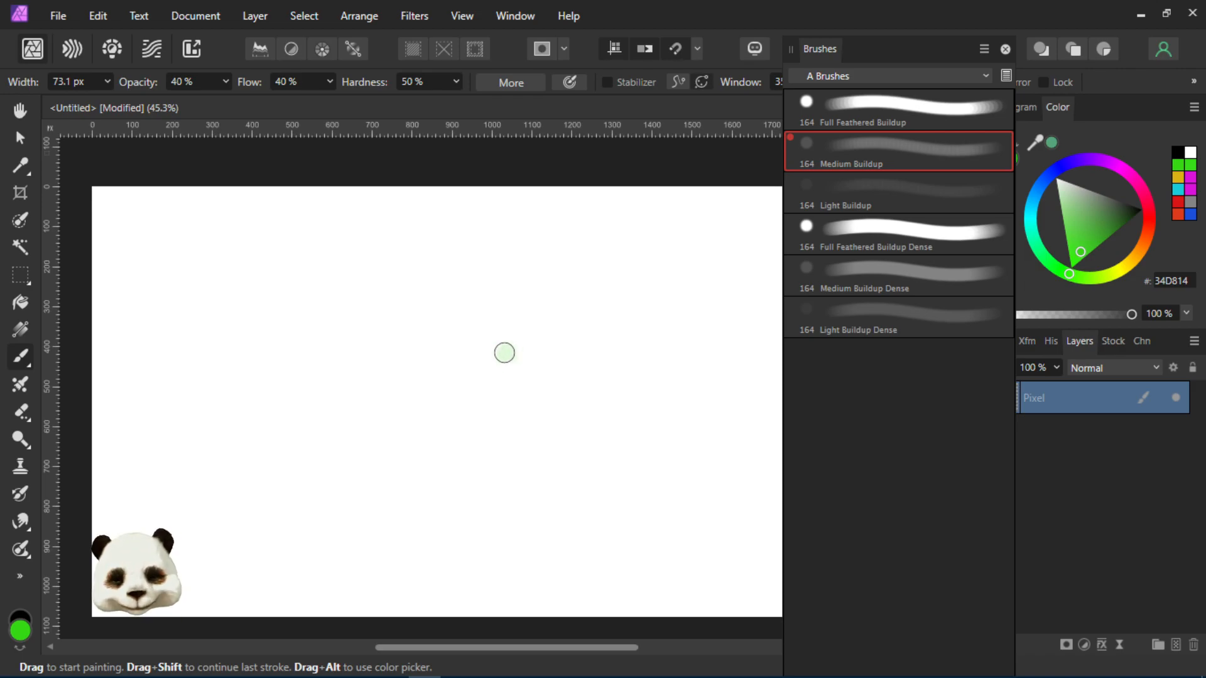
pyautogui.moveTo(364, 258)
pyautogui.mouseDown()
pyautogui.moveTo(368, 318)
pyautogui.moveTo(367, 262)
pyautogui.moveTo(374, 320)
pyautogui.moveTo(382, 268)
pyautogui.moveTo(391, 312)
pyautogui.moveTo(396, 303)
pyautogui.moveTo(393, 293)
pyautogui.moveTo(385, 323)
pyautogui.moveTo(373, 286)
pyautogui.moveTo(385, 350)
pyautogui.moveTo(440, 302)
pyautogui.moveTo(392, 288)
pyautogui.moveTo(416, 286)
pyautogui.moveTo(421, 303)
pyautogui.moveTo(422, 265)
pyautogui.moveTo(415, 314)
pyautogui.mouseUp()
pyautogui.click(439, 345)
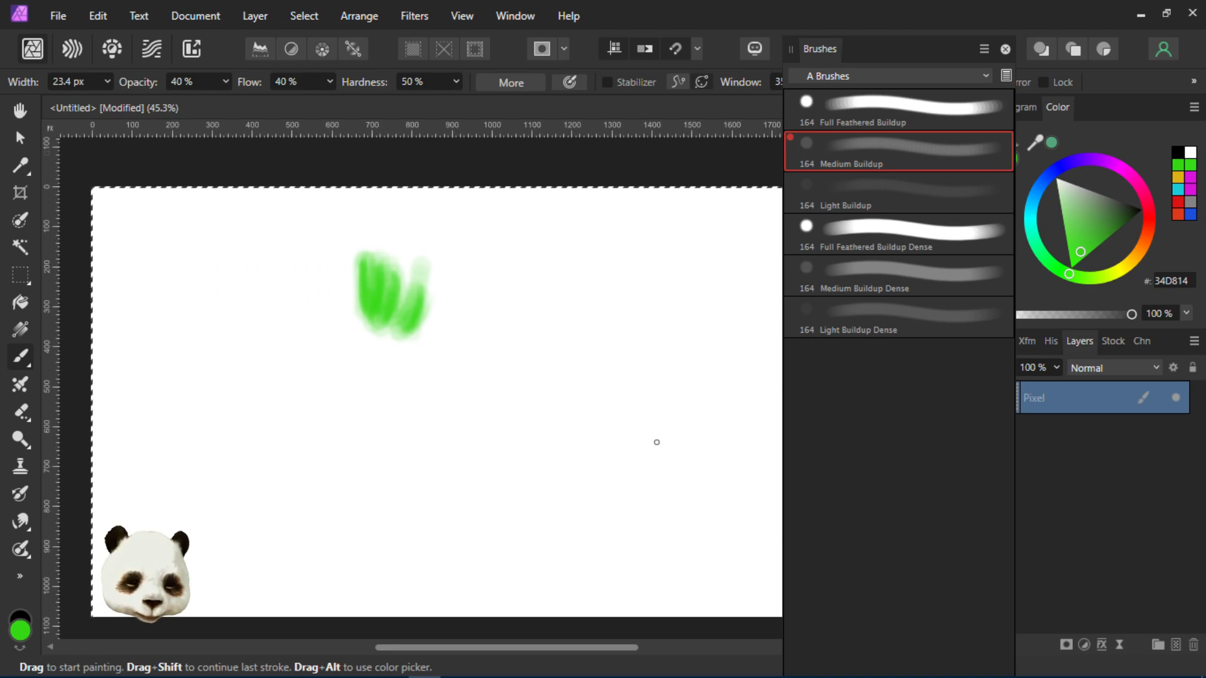
pyautogui.hotkey('ctrl', 'z')
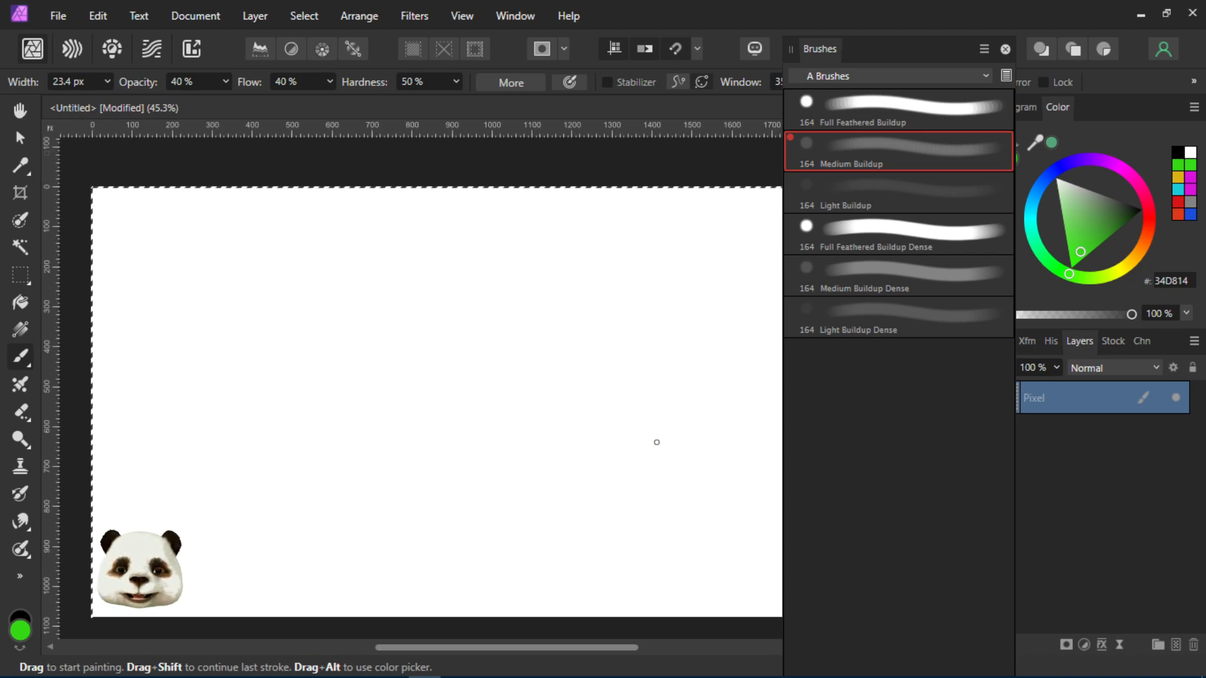